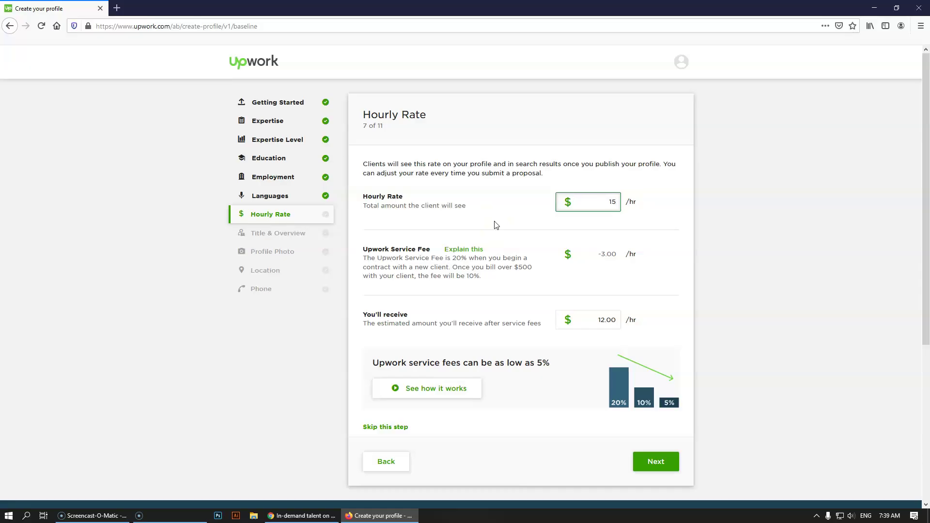
- Save the $15 hourly rate and continue to the Title & Overview step
left_click(558, 231)
left_click(656, 462)
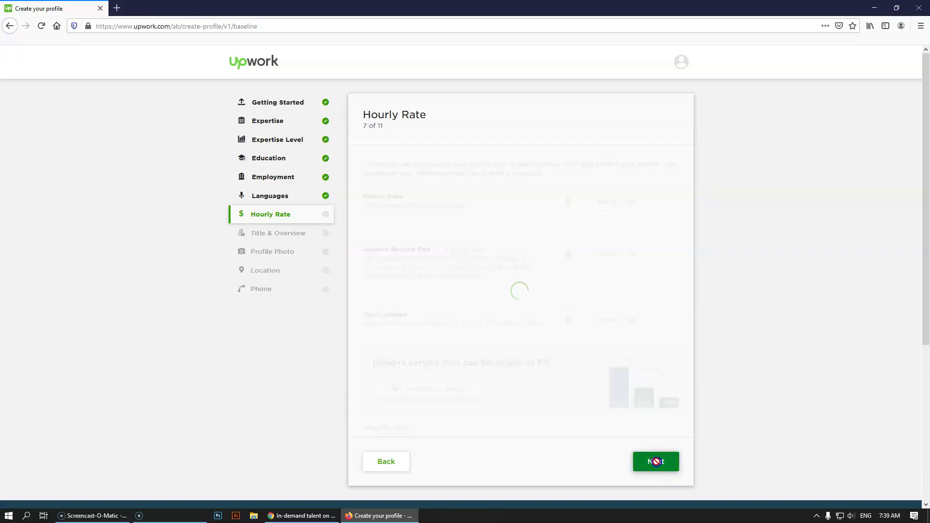
scroll(630, 451, "down", 1)
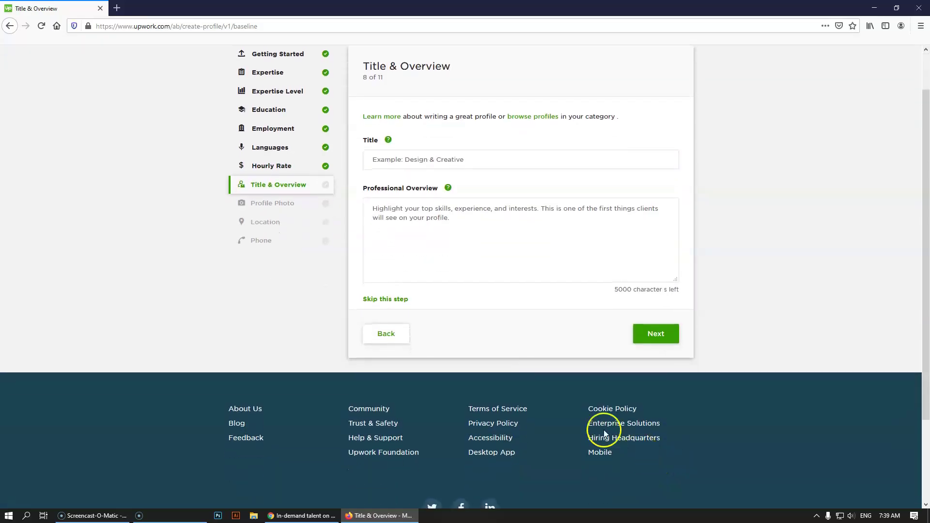
- Try the empty Title and Professional Overview fields, then switch to the Upwork homepage window
scroll(315, 228, "up", 1)
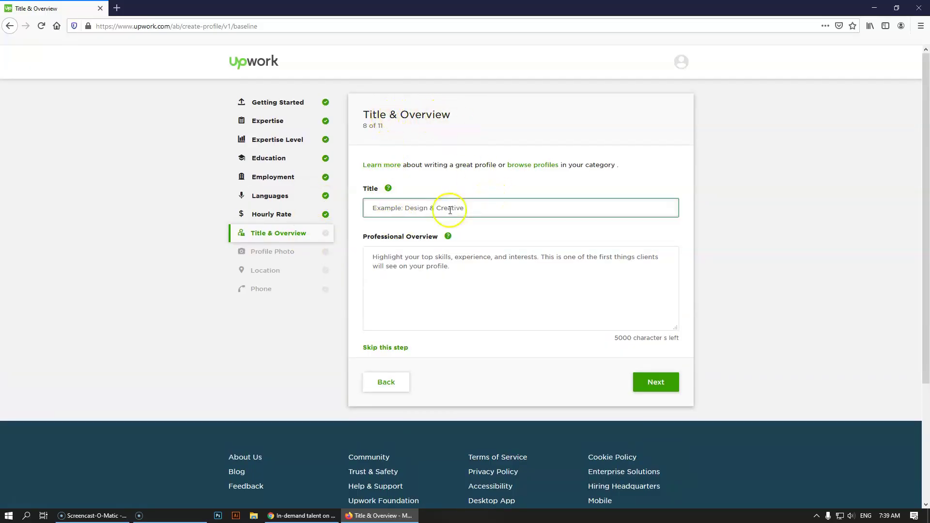
left_click(424, 254)
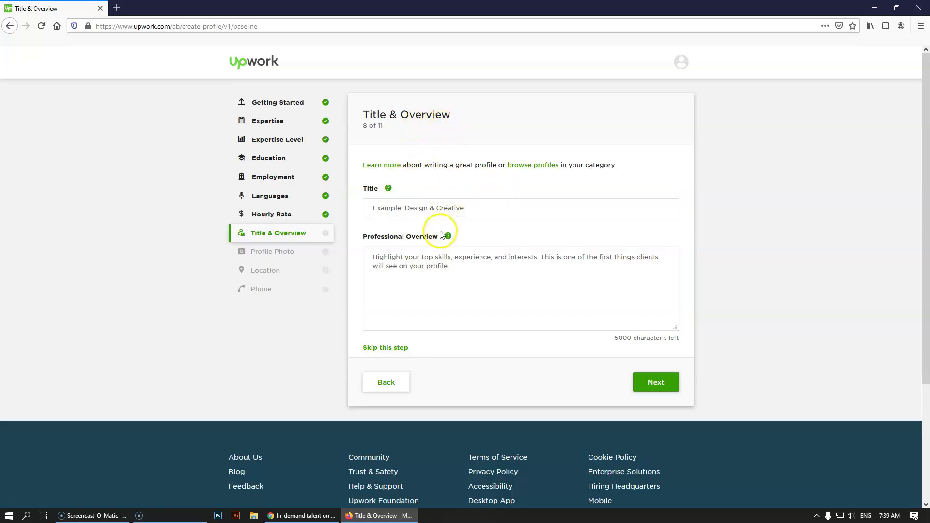
left_click(423, 208)
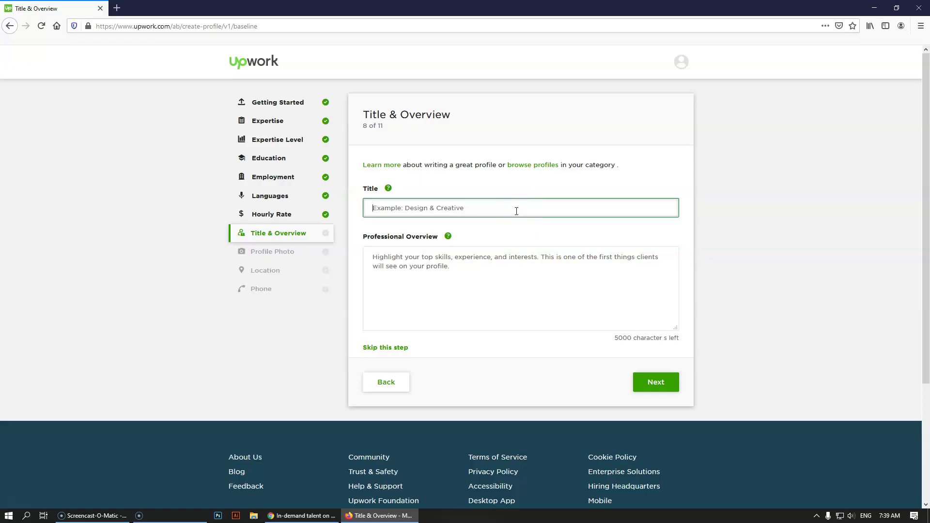
left_click(513, 211)
left_click(454, 273)
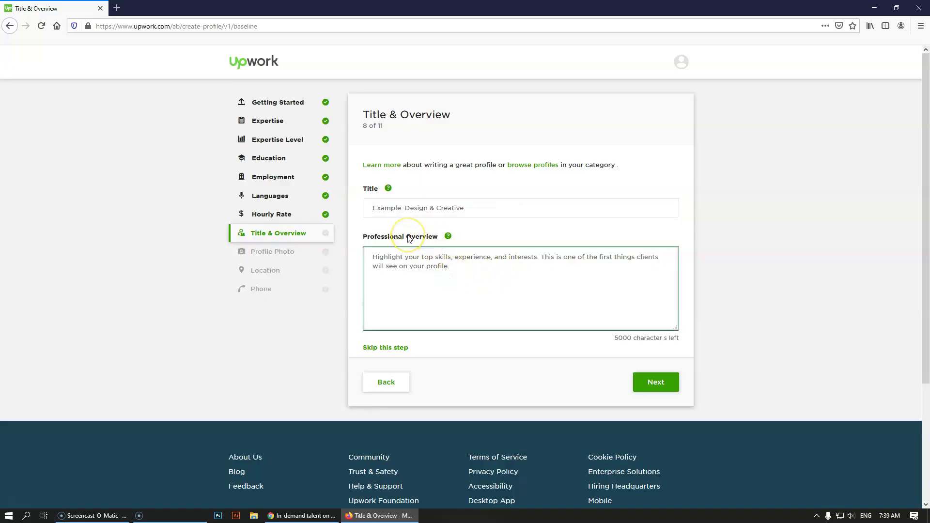
left_click(530, 283)
left_click(429, 204)
left_click(450, 292)
left_click(443, 209)
left_click(463, 303)
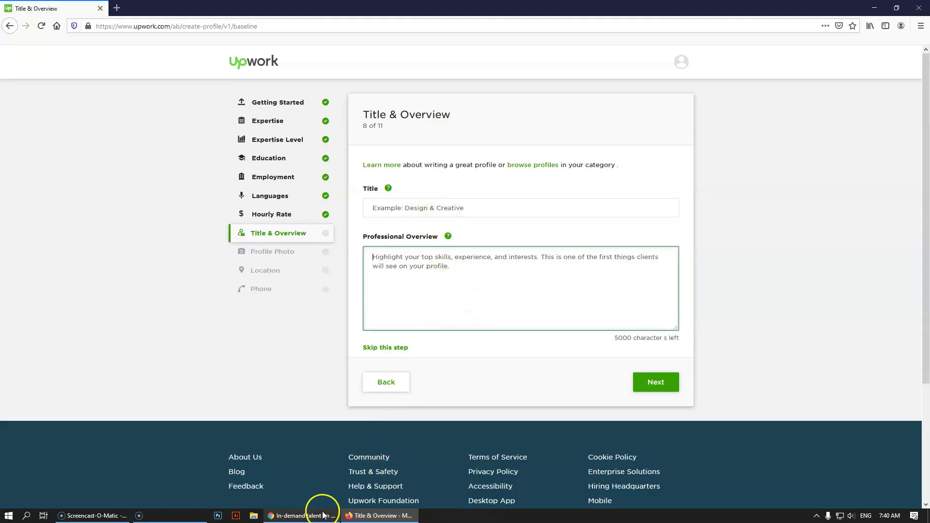
left_click(324, 515)
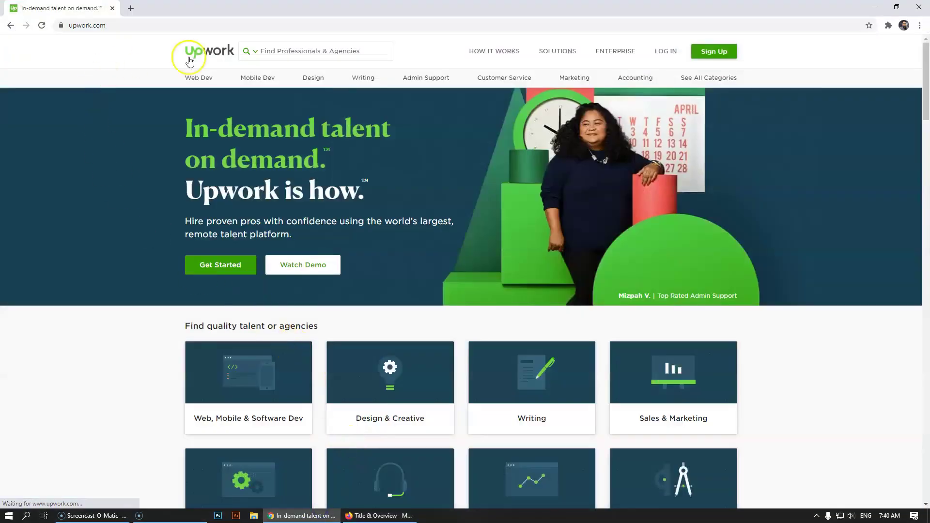
- Load upwork.com in a new browser tab
left_click(373, 516)
left_click(137, 26)
key("ctrl+t")
left_click(140, 30)
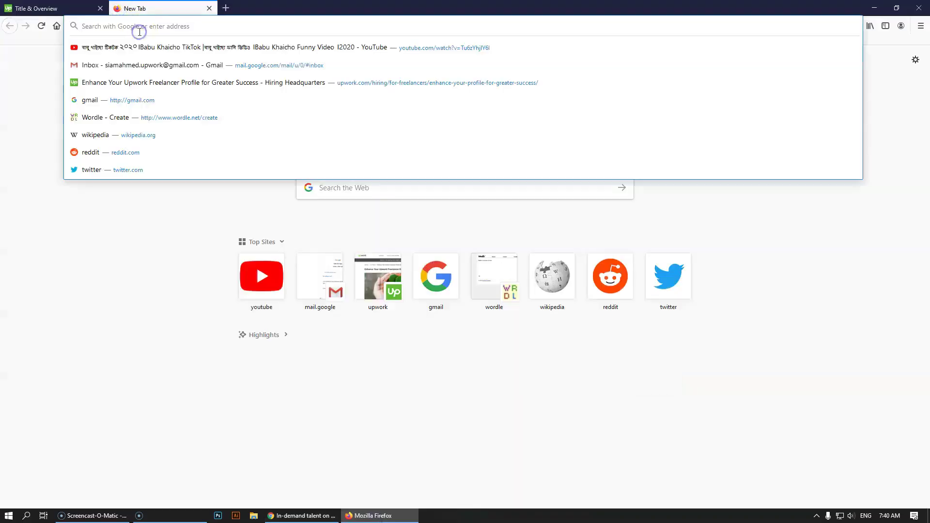
type("upwork.com/")
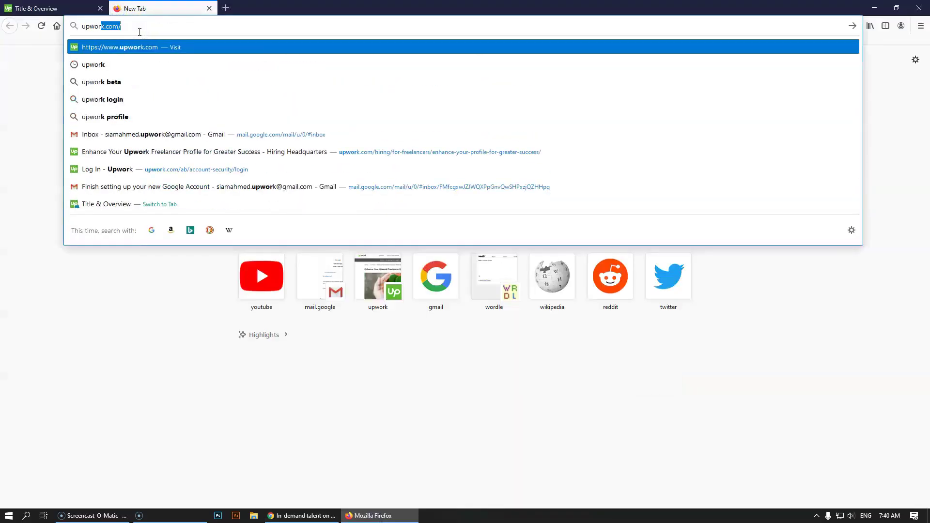
key("Return")
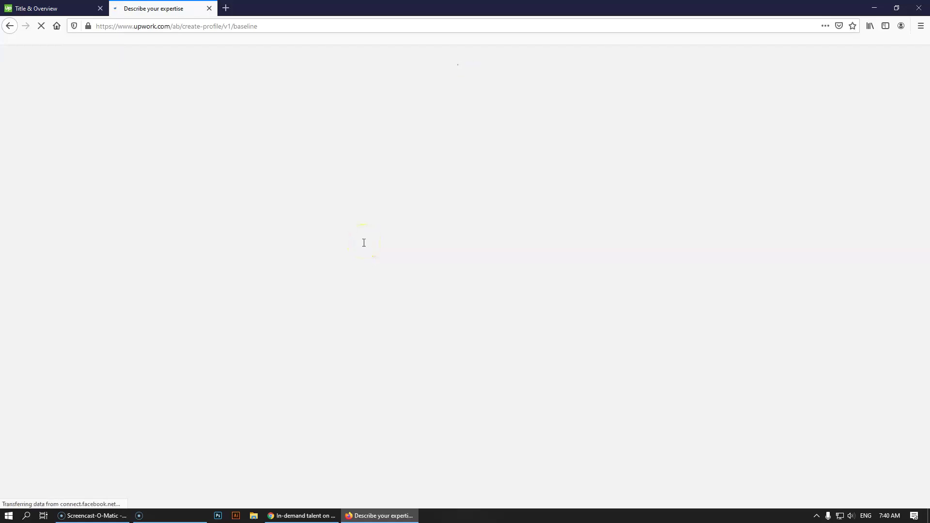
- Close the duplicate tab and start a homepage search for 'graphic'
left_click(209, 9)
left_click(301, 516)
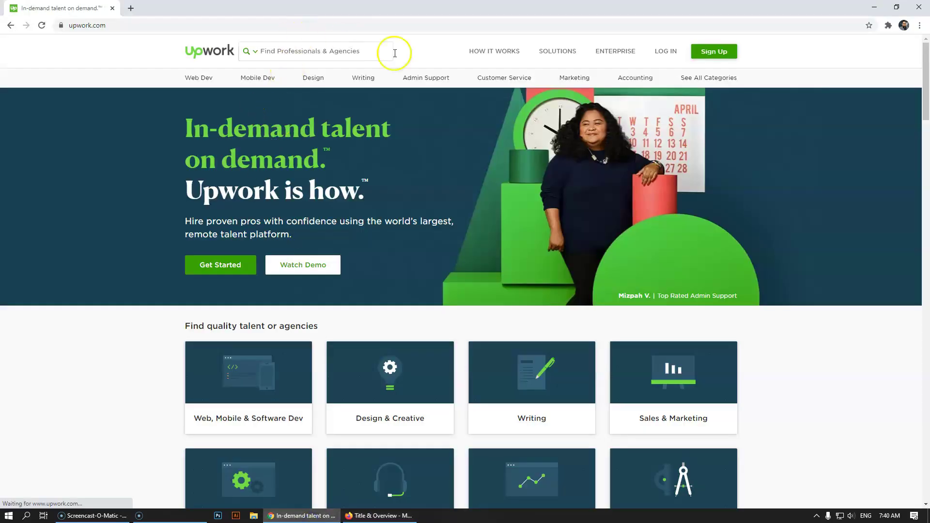
left_click(307, 54)
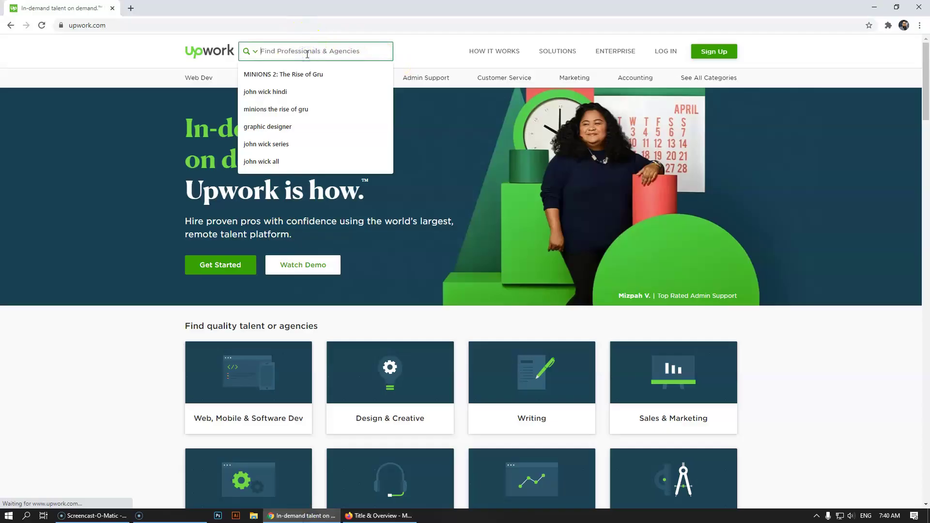
type("g")
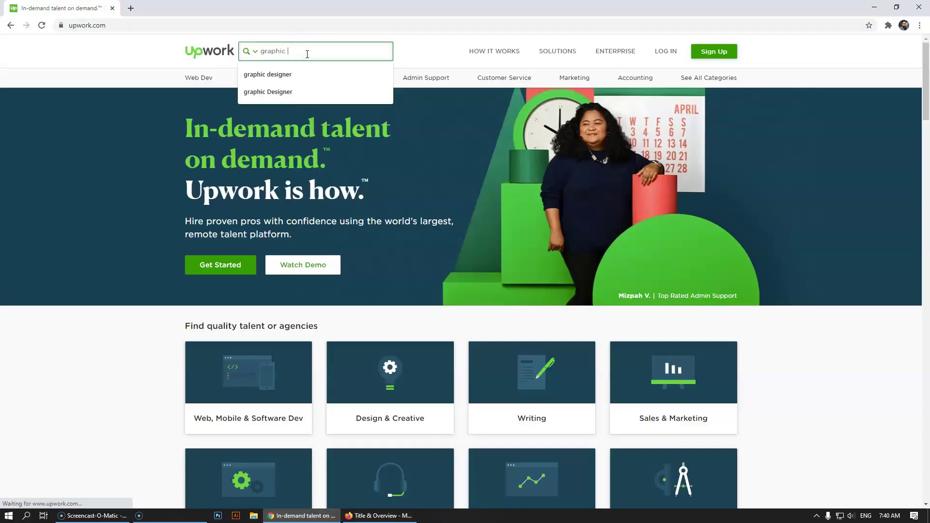
type("raphic")
- Search for 'graphic designer' freelancers and glance over the results
left_click(280, 75)
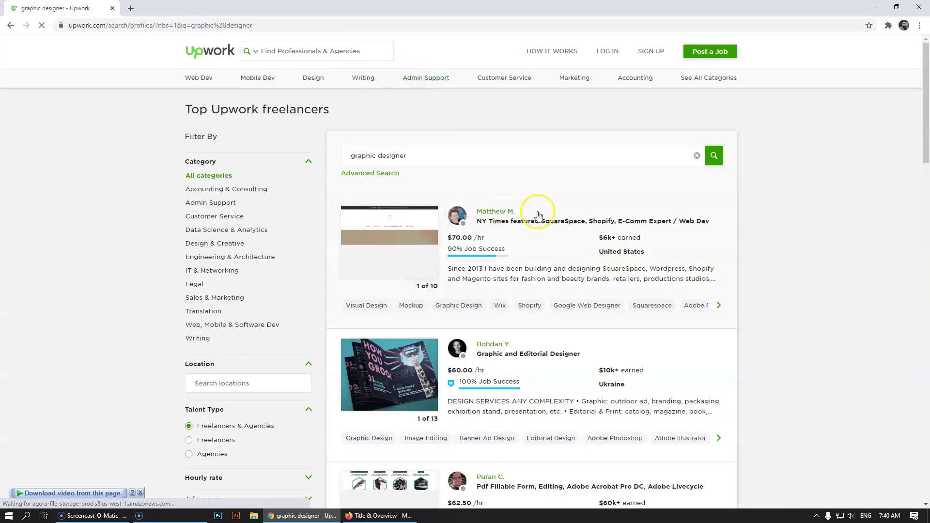
scroll(528, 425, "down", 2)
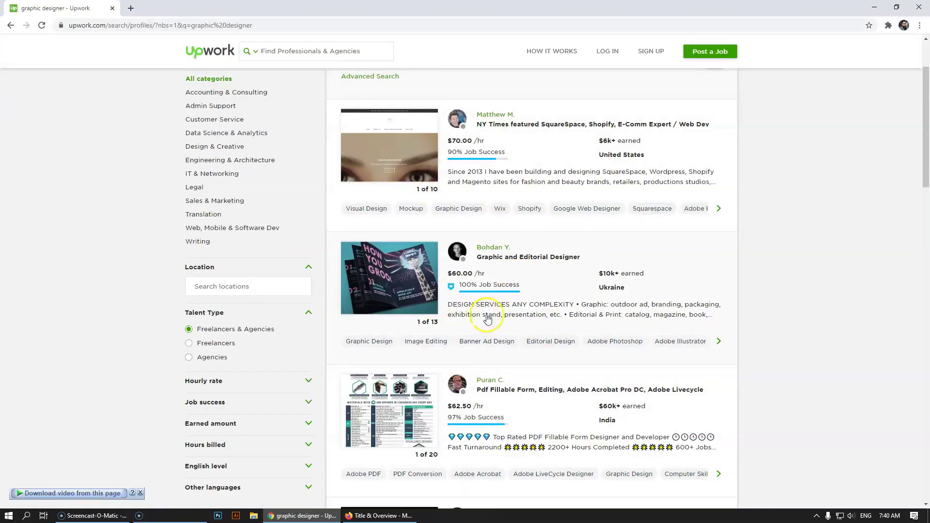
scroll(516, 276, "up", 2)
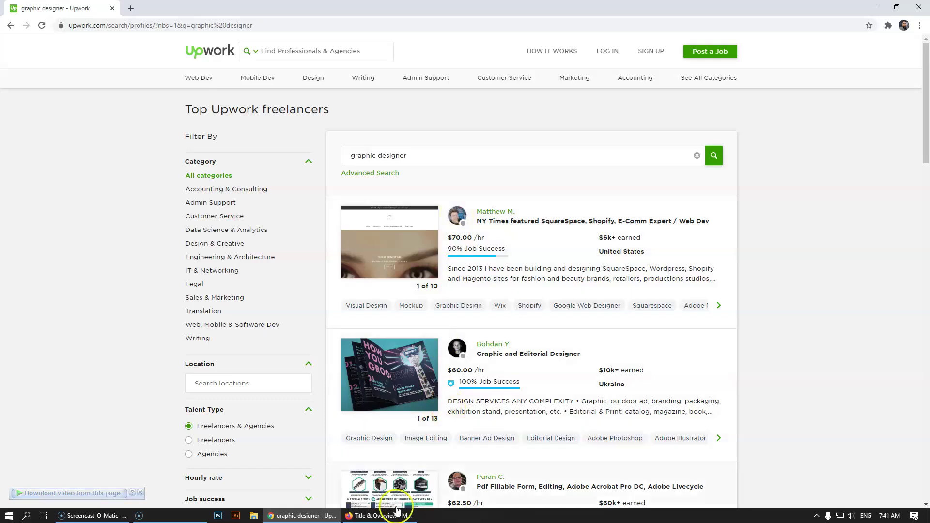
left_click(380, 516)
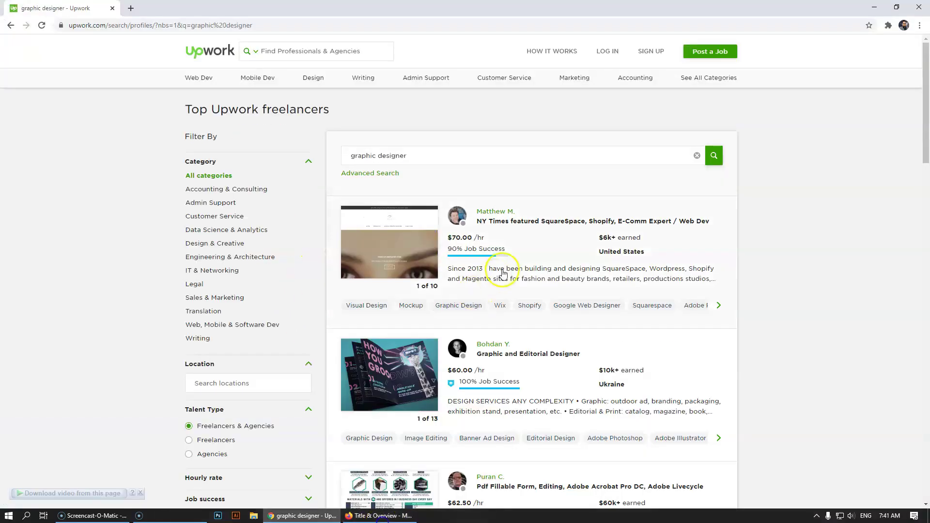
left_click(381, 516)
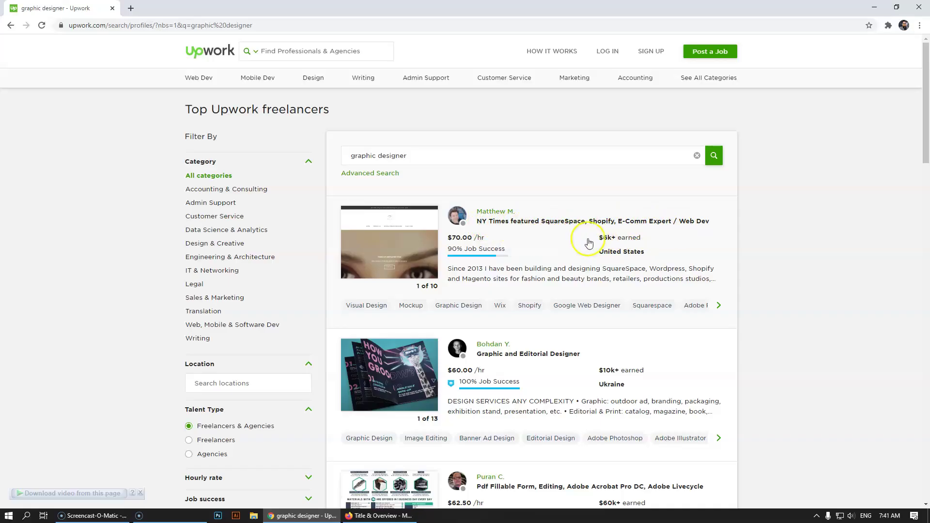
- Scroll through the Top Upwork freelancers results to study example profiles
scroll(529, 290, "down", 2)
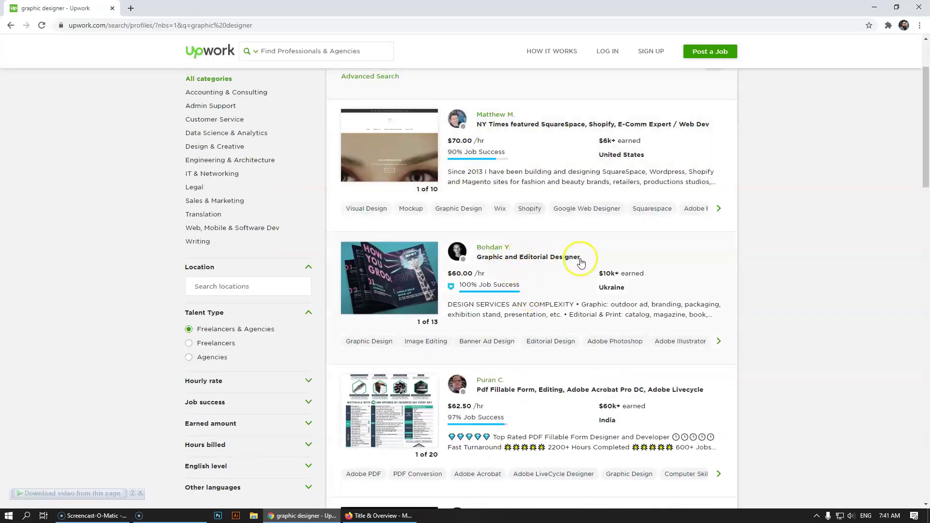
scroll(519, 262, "down", 2)
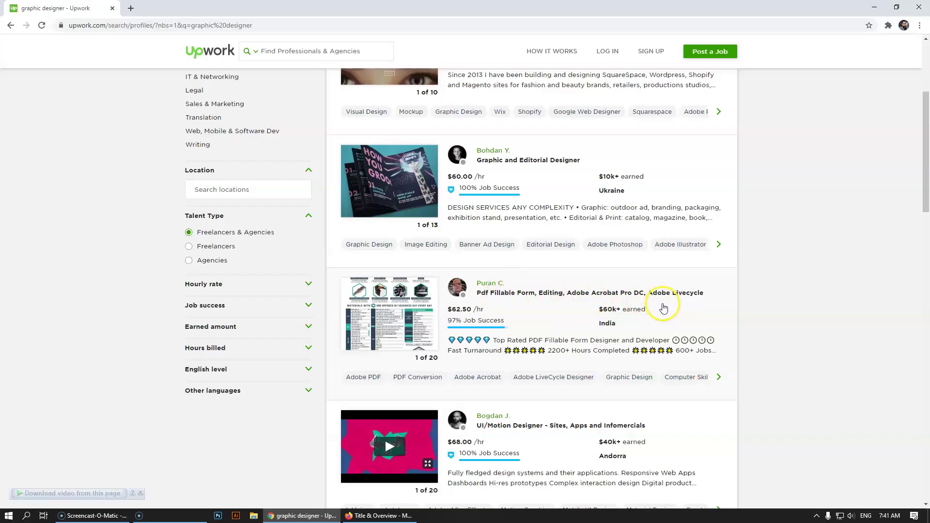
scroll(601, 307, "down", 2)
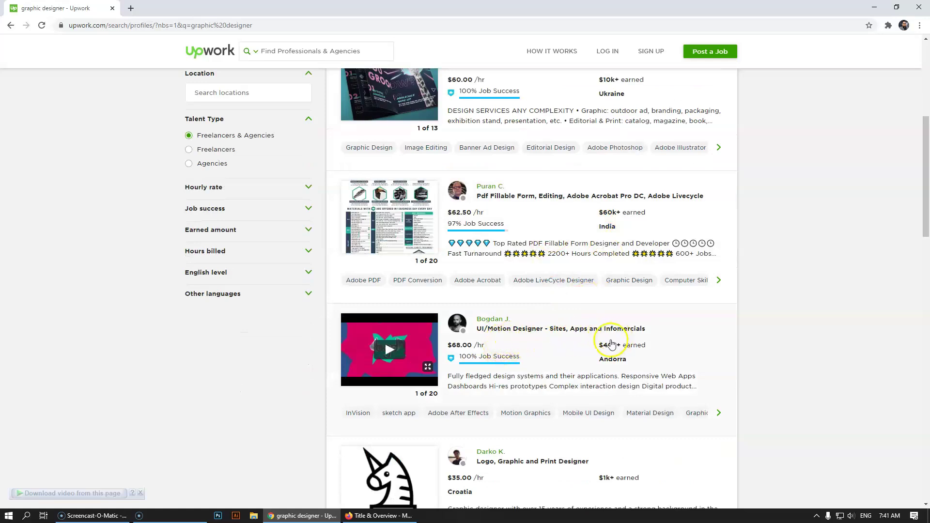
scroll(652, 338, "down", 1)
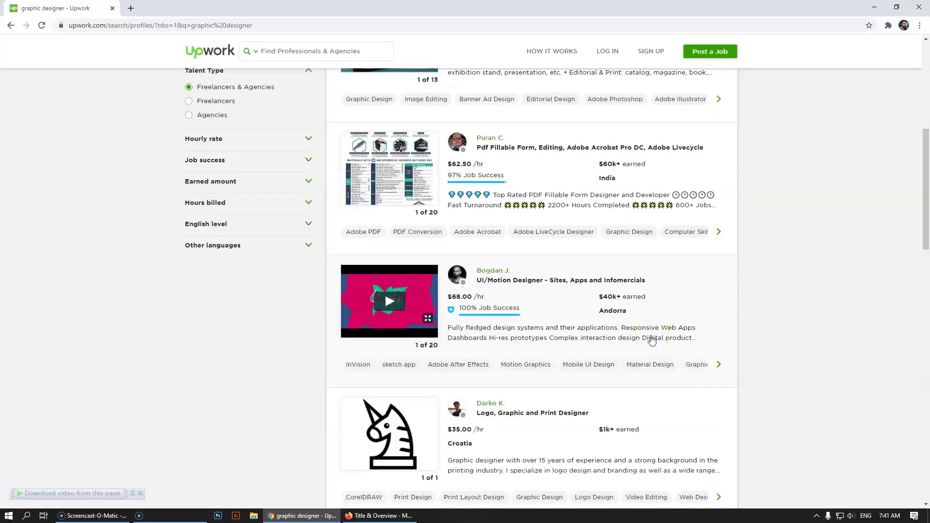
scroll(652, 338, "down", 3)
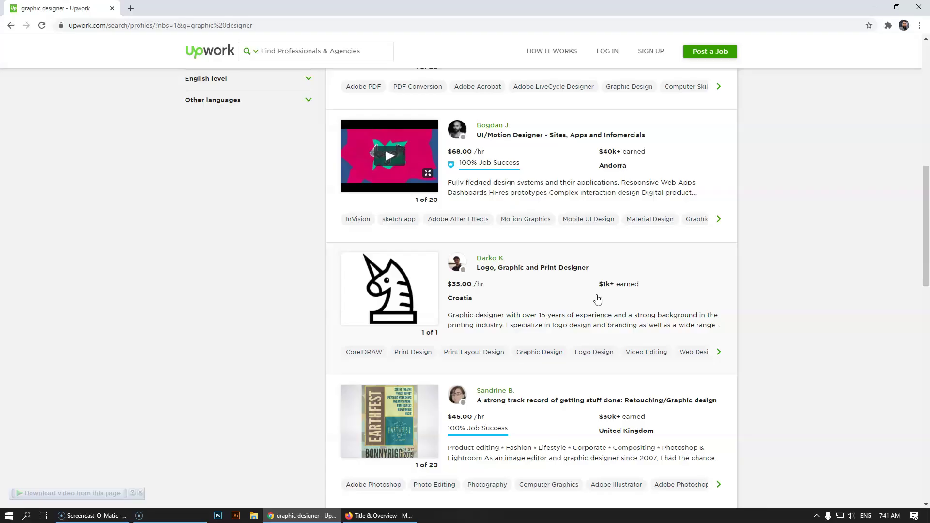
scroll(597, 300, "up", 10)
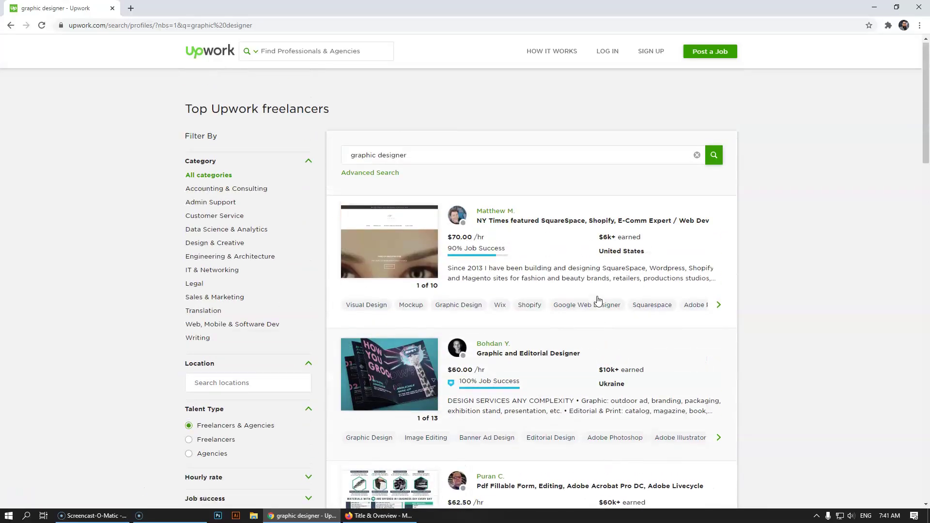
left_click(690, 229)
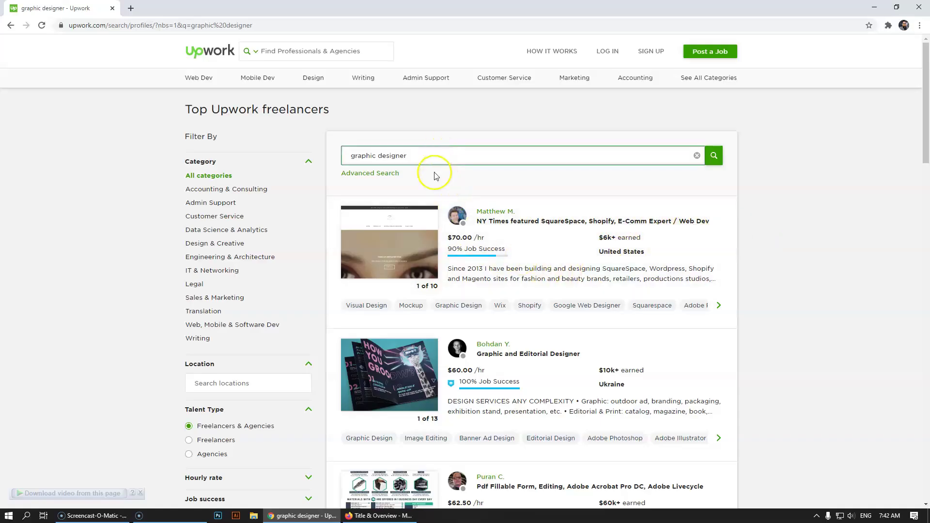
left_click(435, 156)
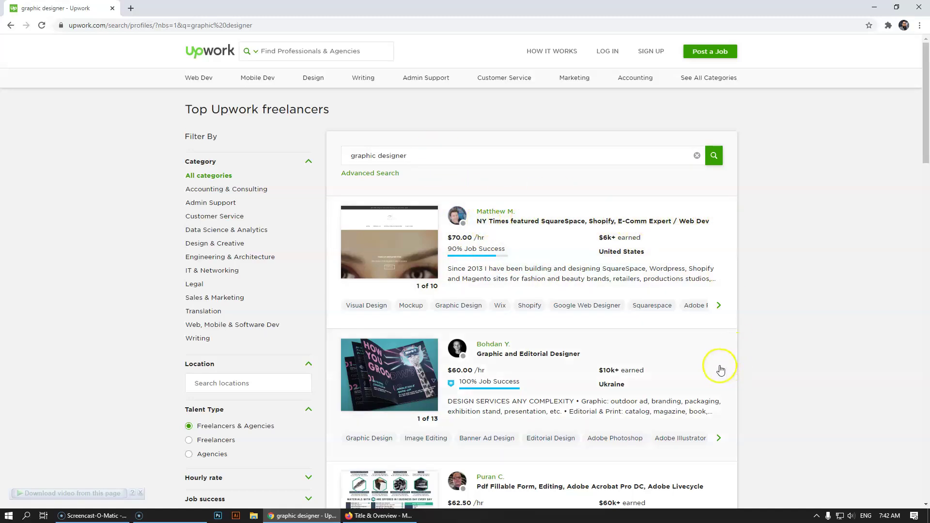
left_click(531, 236)
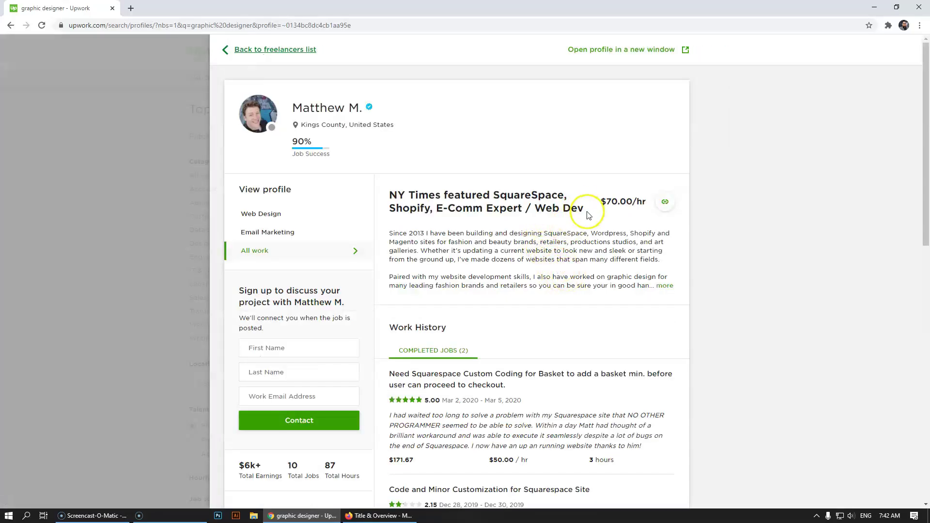
left_click_drag(584, 210, 388, 197)
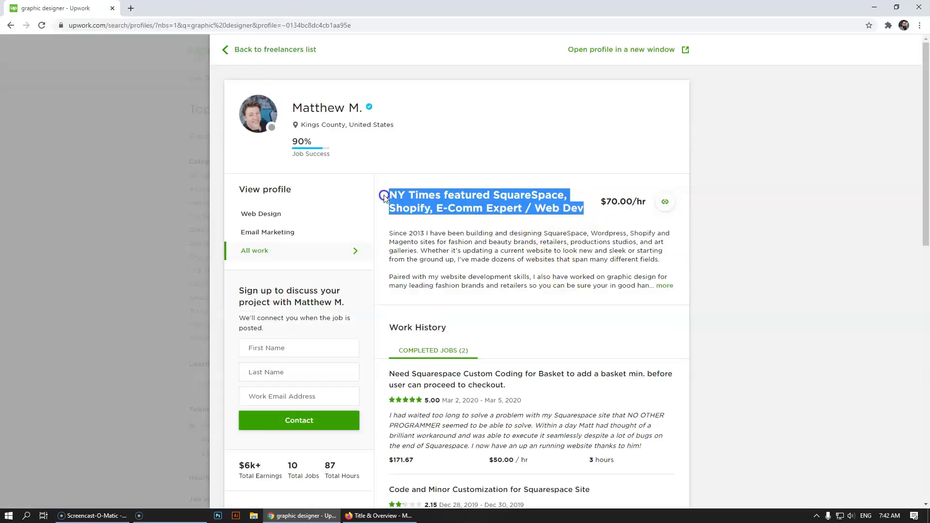
left_click(68, 203)
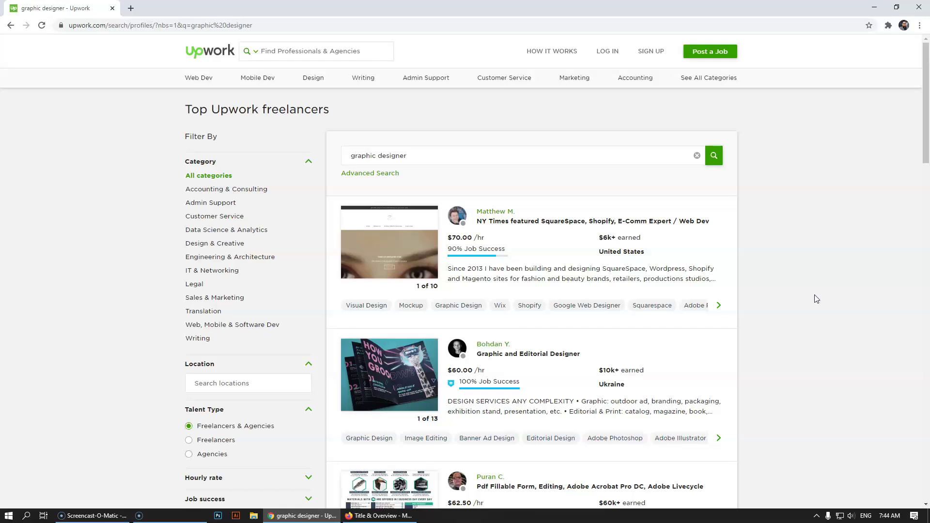
- Scroll the graphic designer results and open the Pdf Fillable Form, Editing designer's profile
scroll(630, 286, "down", 1)
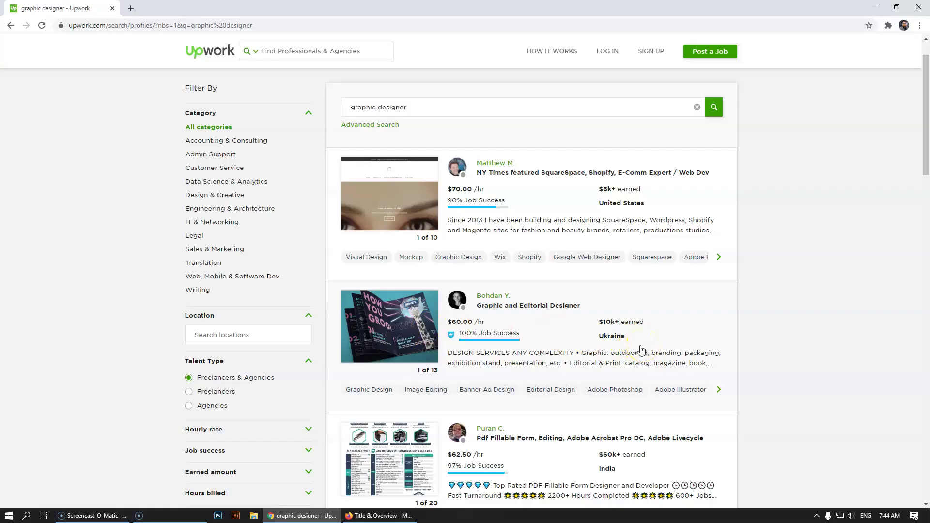
left_click(657, 349)
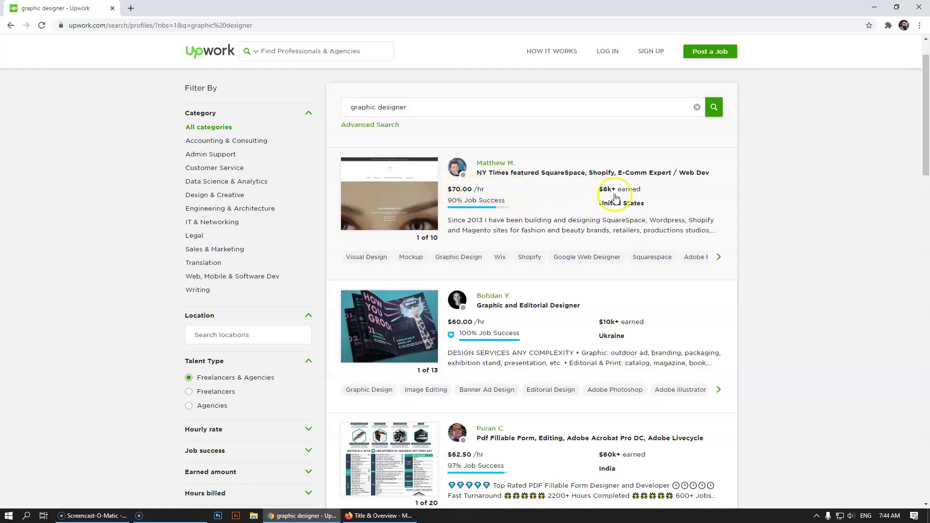
mouse_move(633, 197)
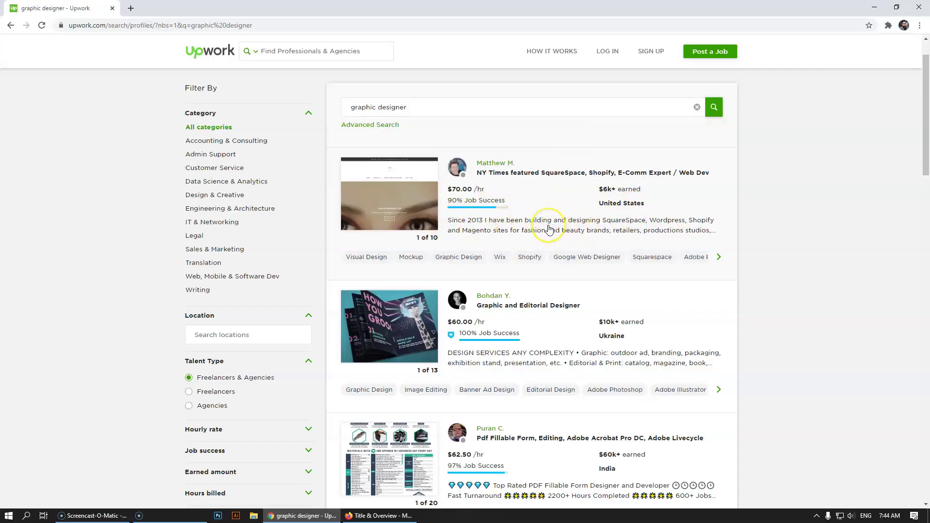
scroll(549, 229, "down", 1)
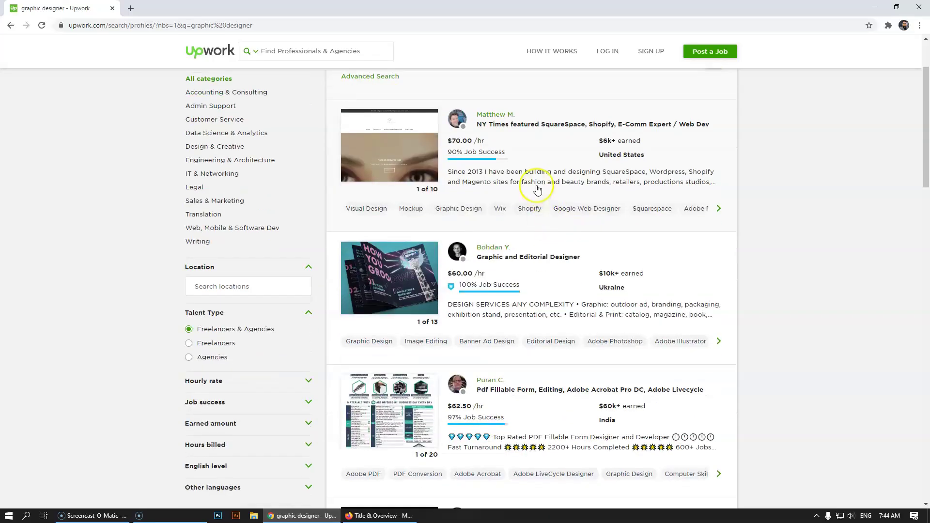
scroll(545, 315, "down", 1)
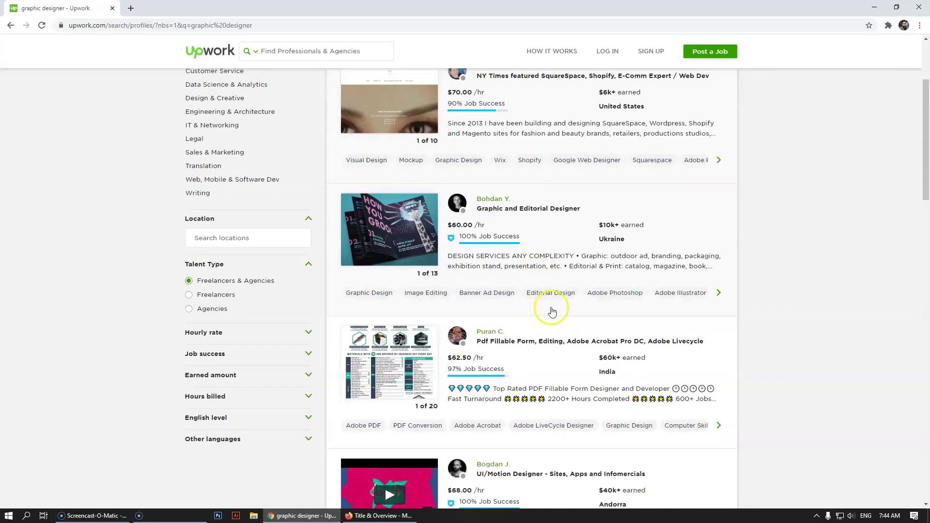
scroll(555, 313, "down", 2)
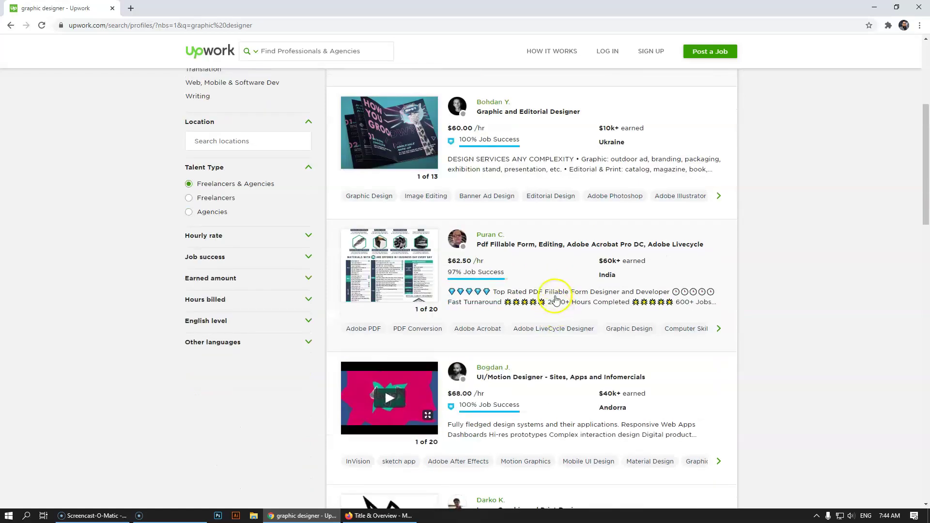
left_click(556, 300)
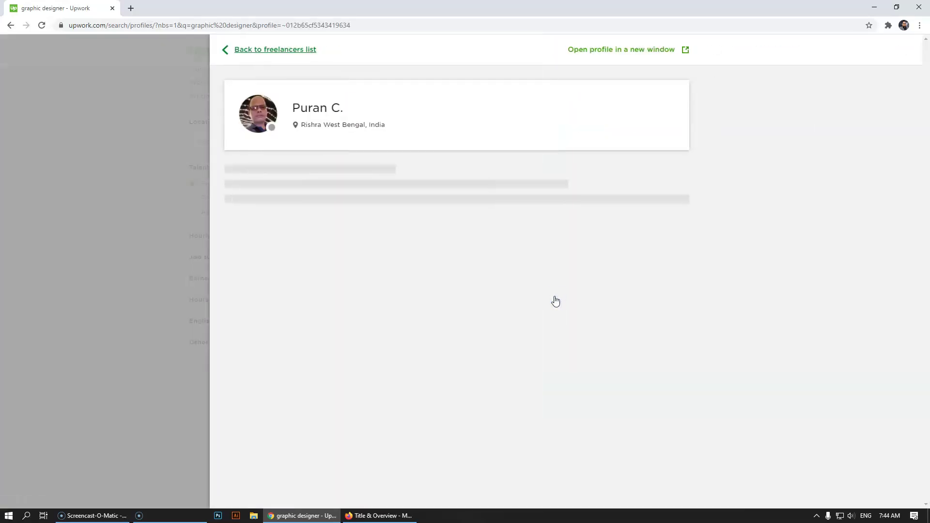
- Expand and read the PDF form designer's full description, then close the profile
left_click(606, 287)
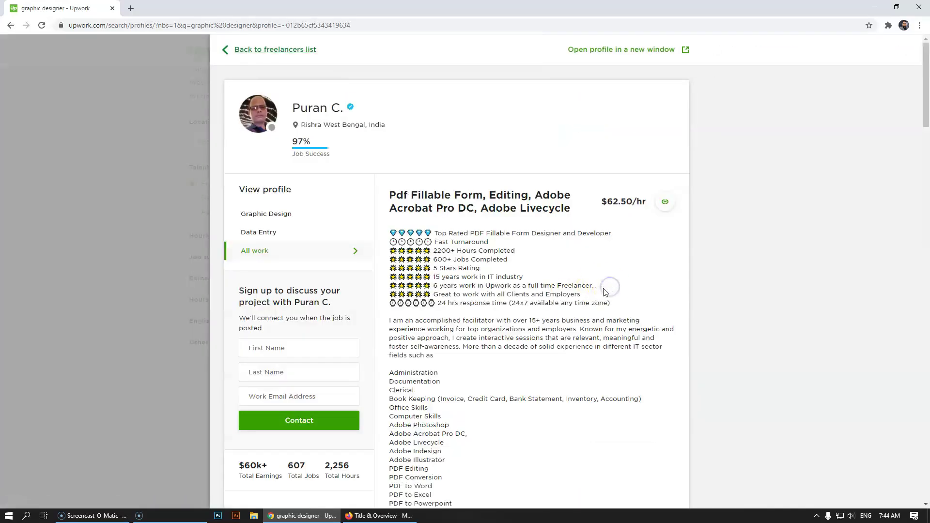
scroll(443, 298, "down", 10)
scroll(428, 183, "up", 5)
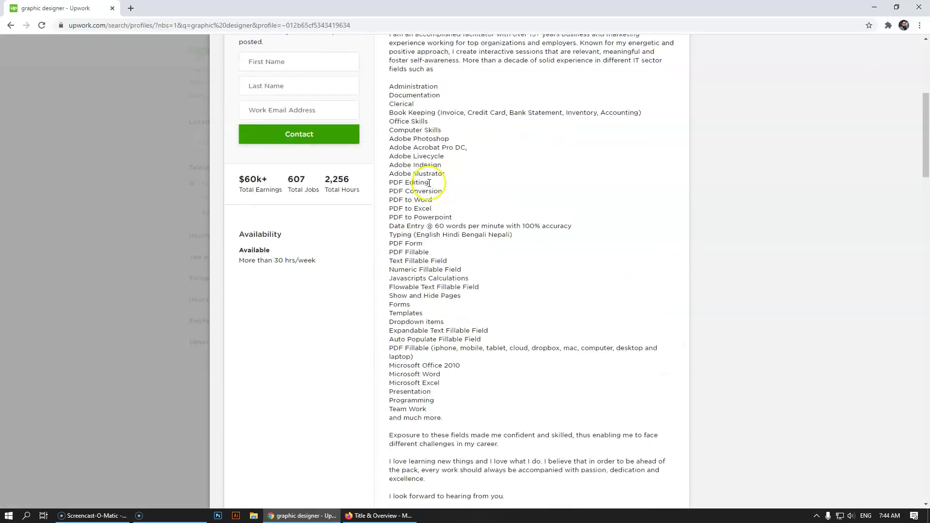
scroll(429, 183, "up", 3)
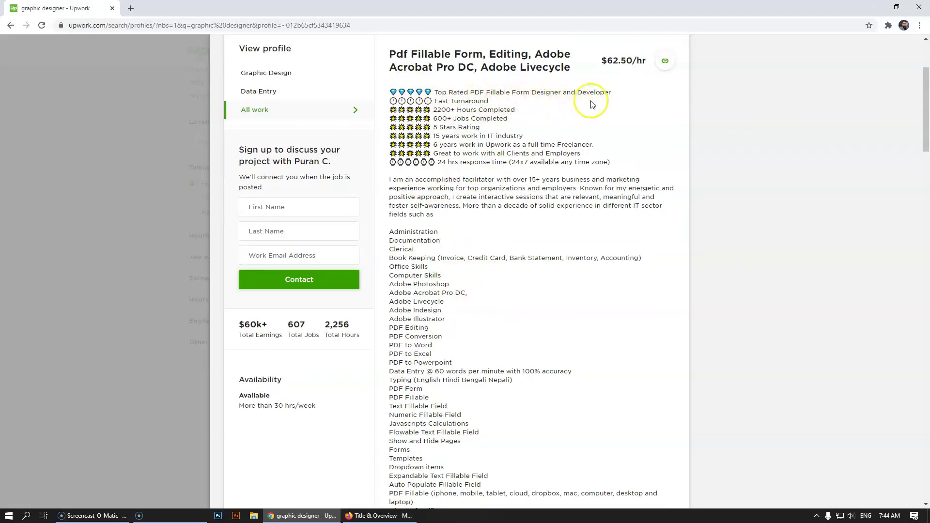
left_click(95, 184)
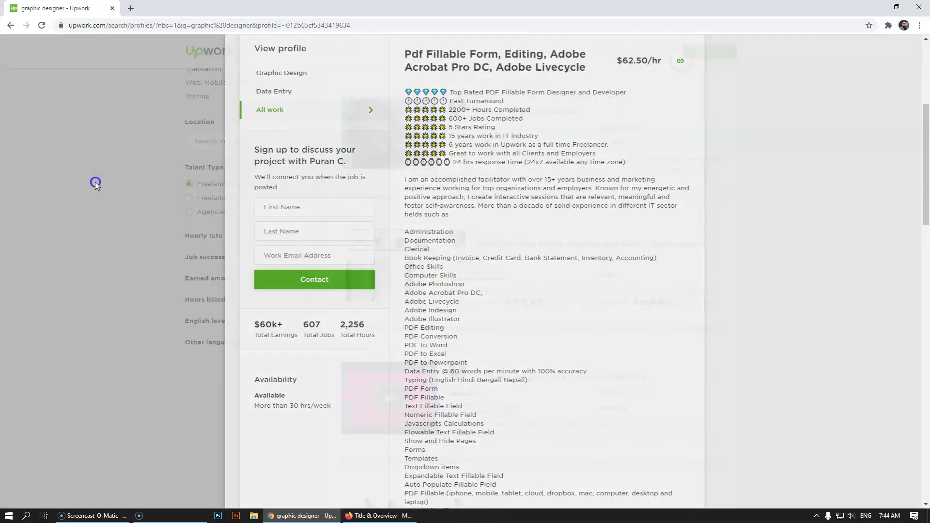
- Reopen the Pdf Fillable Form designer's profile from the results
scroll(557, 288, "down", 3)
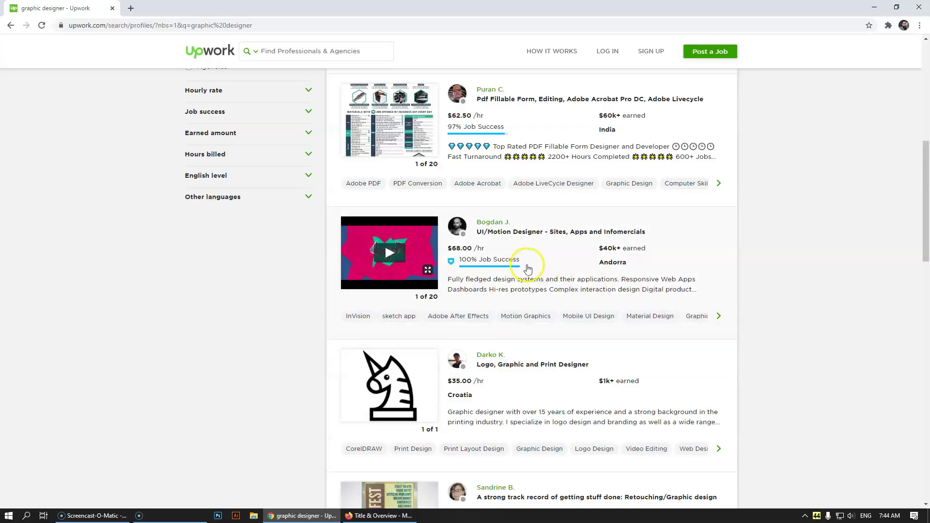
scroll(504, 255, "up", 4)
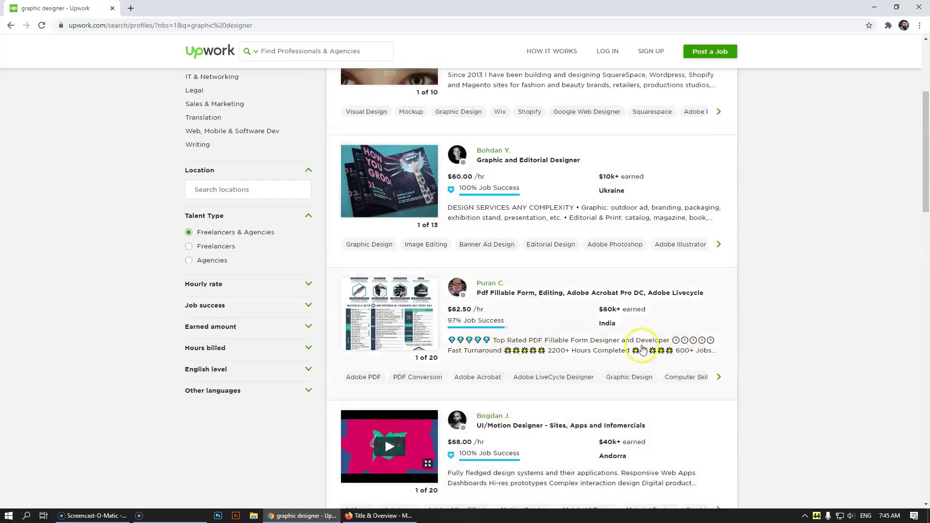
left_click(580, 350)
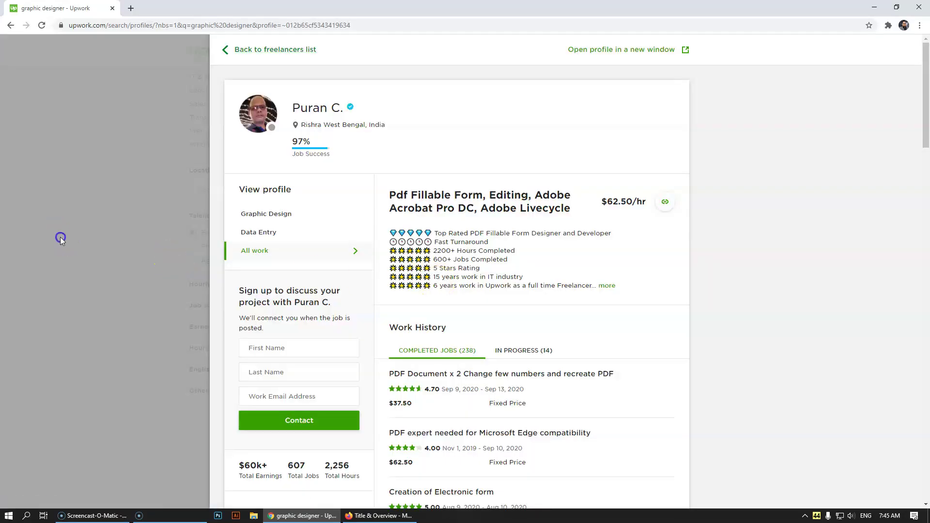
left_click(61, 237)
left_click(513, 217)
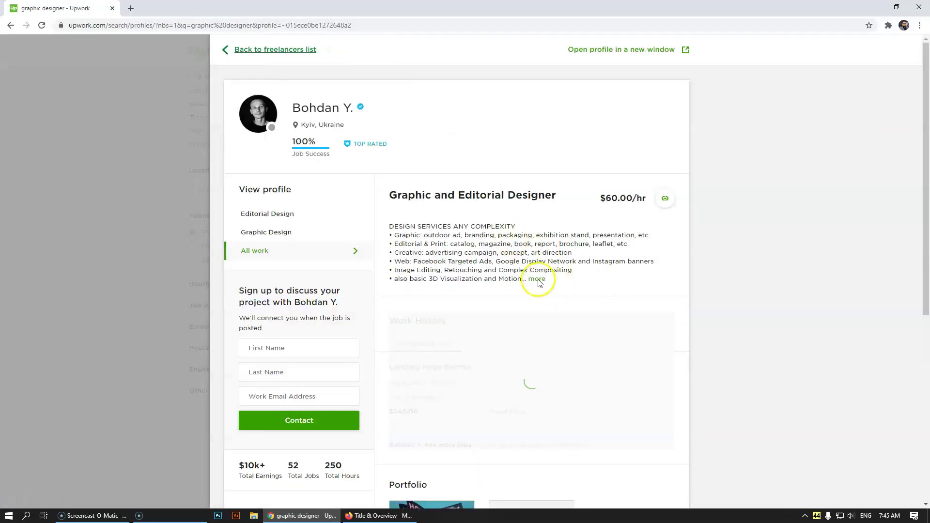
left_click(536, 279)
scroll(428, 244, "down", 4)
scroll(401, 297, "up", 4)
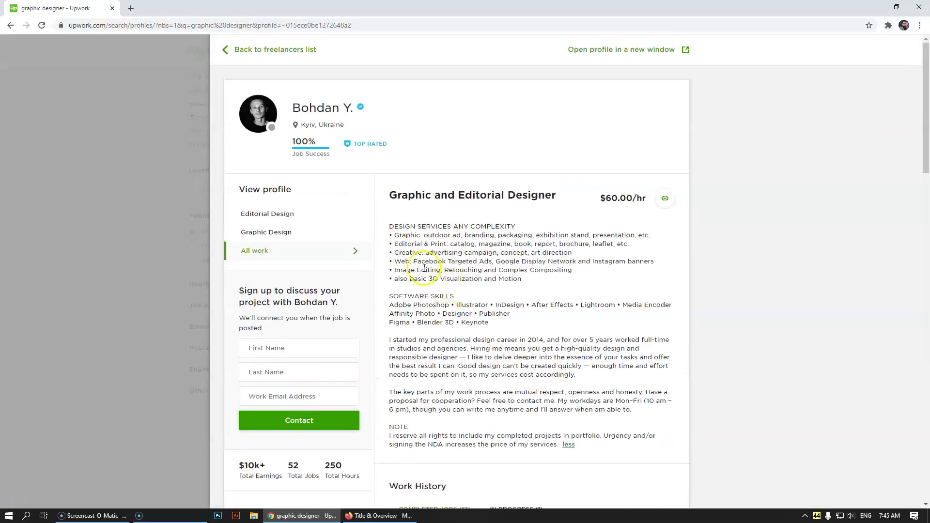
left_click(26, 211)
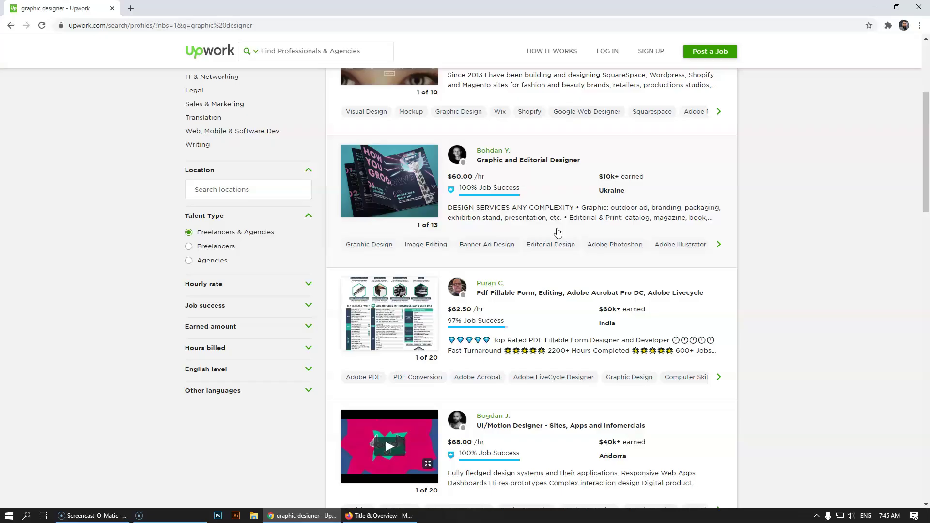
- Reopen that profile to review its portfolio and skills, then close it
left_click(558, 231)
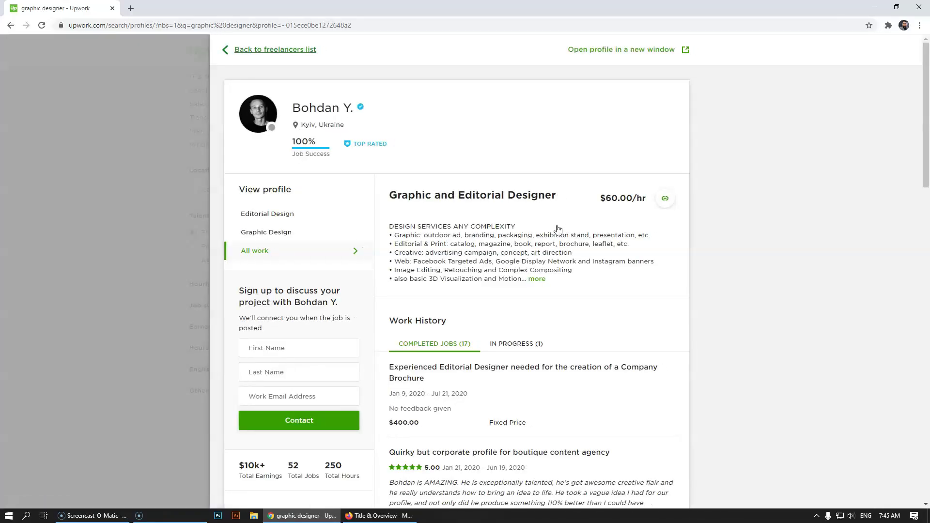
scroll(556, 230, "down", 20)
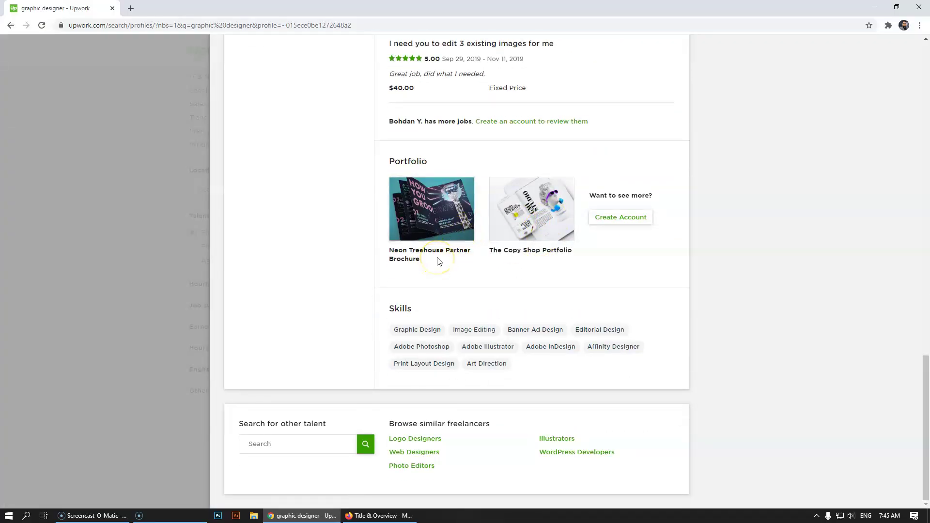
left_click(72, 196)
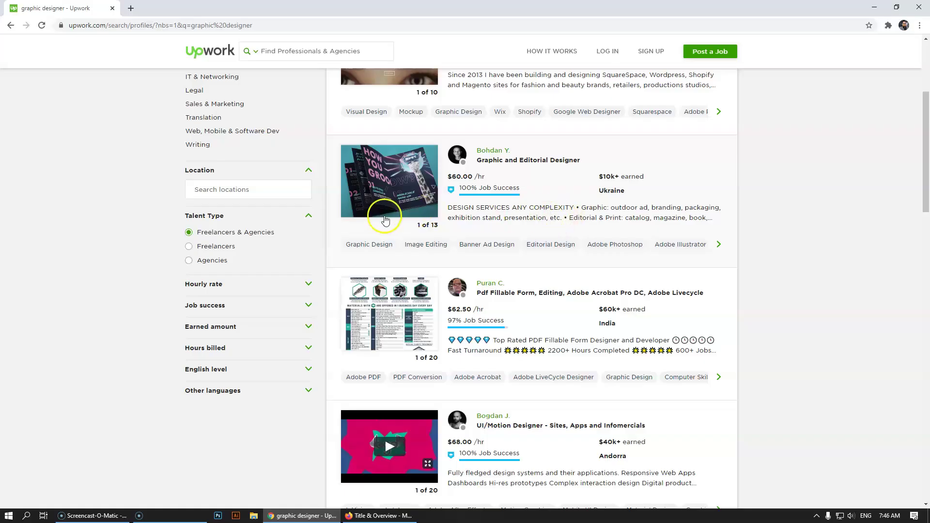
- Filter the results to the Freelancers talent type with 90% & up job success
scroll(383, 213, "up", 4)
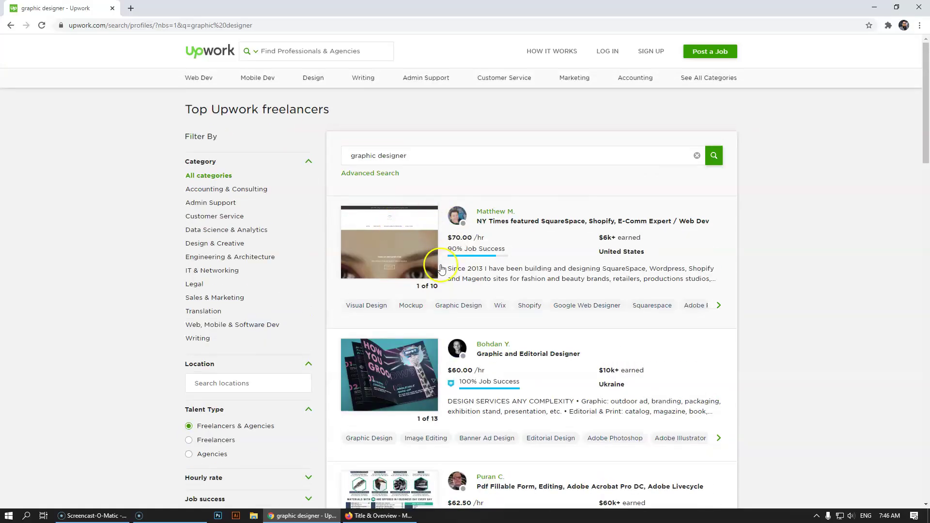
scroll(395, 242, "down", 3)
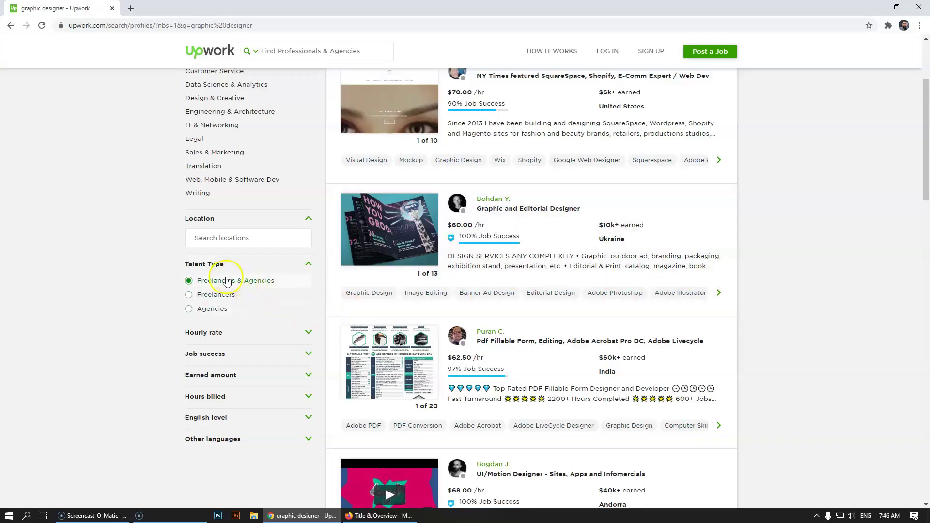
left_click(189, 299)
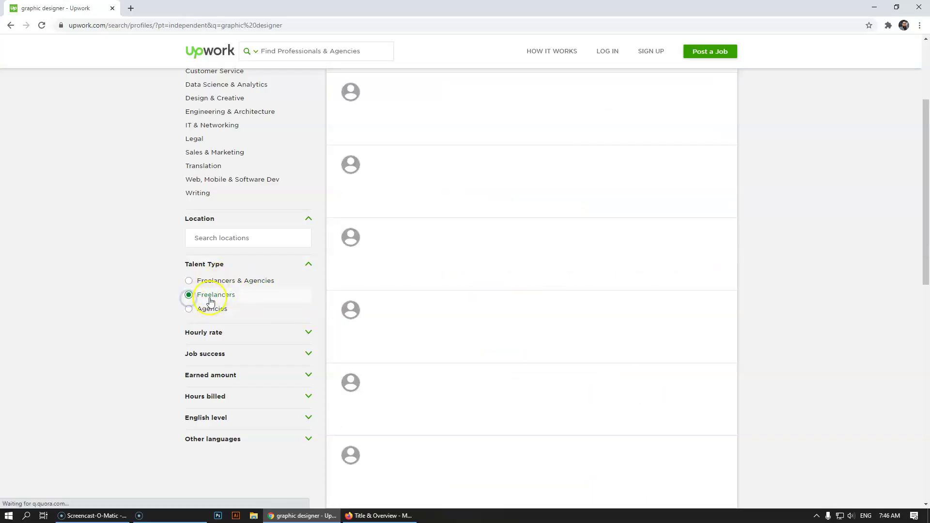
left_click(308, 354)
left_click(189, 398)
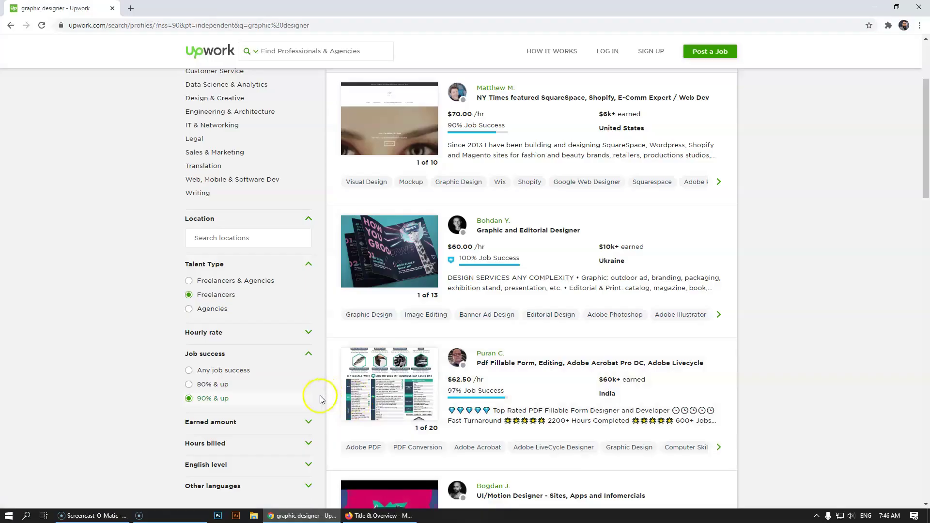
- Add the $10k+ earned filter and look over the filtered results
scroll(319, 401, "down", 2)
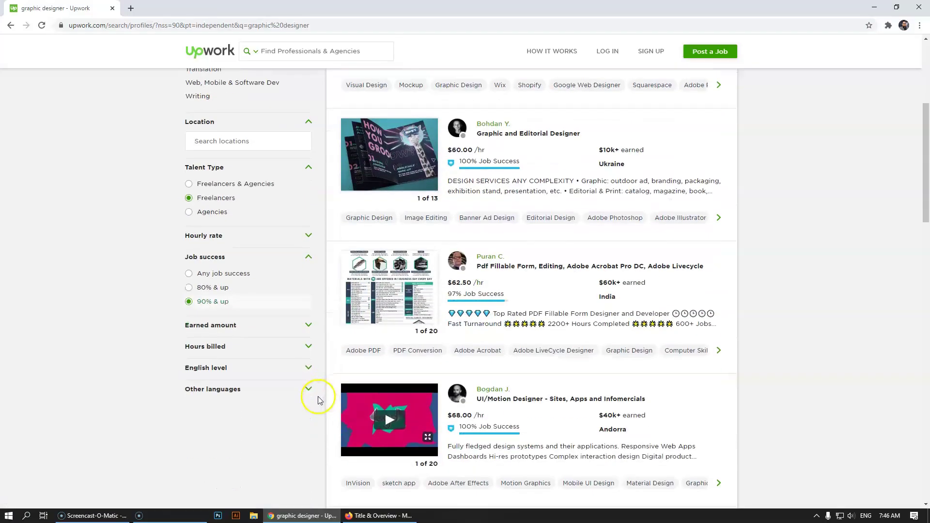
left_click(309, 325)
left_click(189, 398)
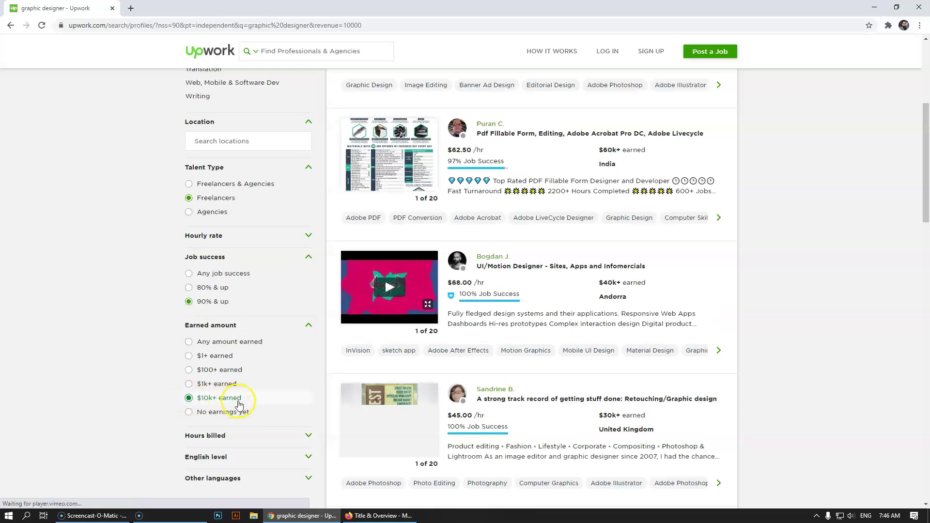
scroll(264, 405, "down", 2)
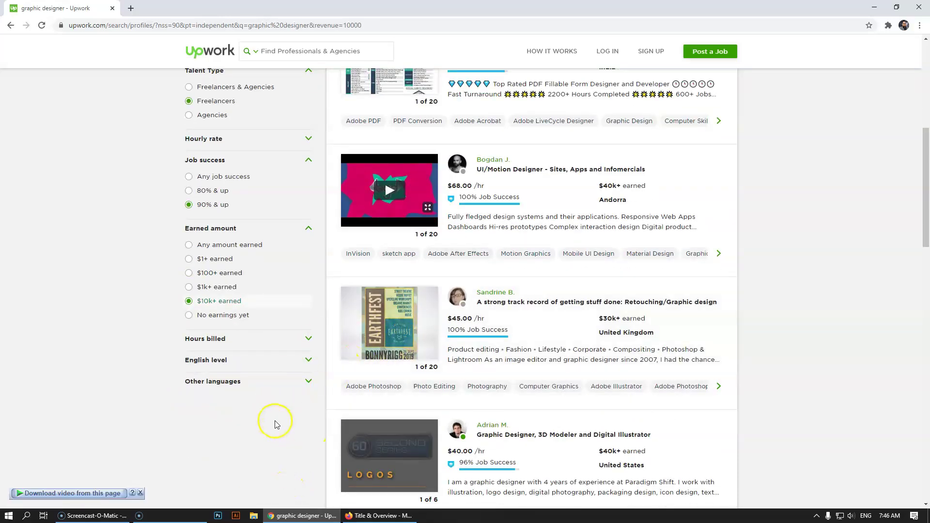
scroll(274, 421, "up", 7)
scroll(264, 425, "down", 3)
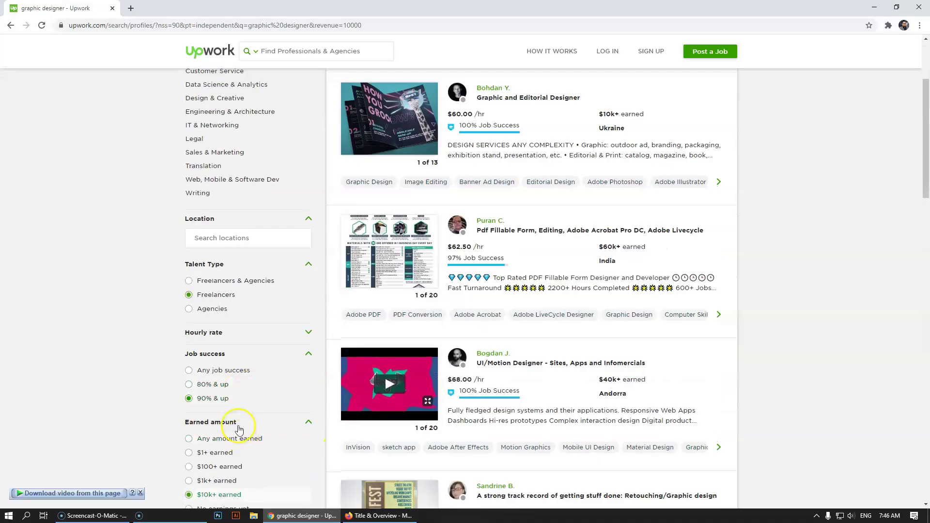
scroll(240, 426, "up", 3)
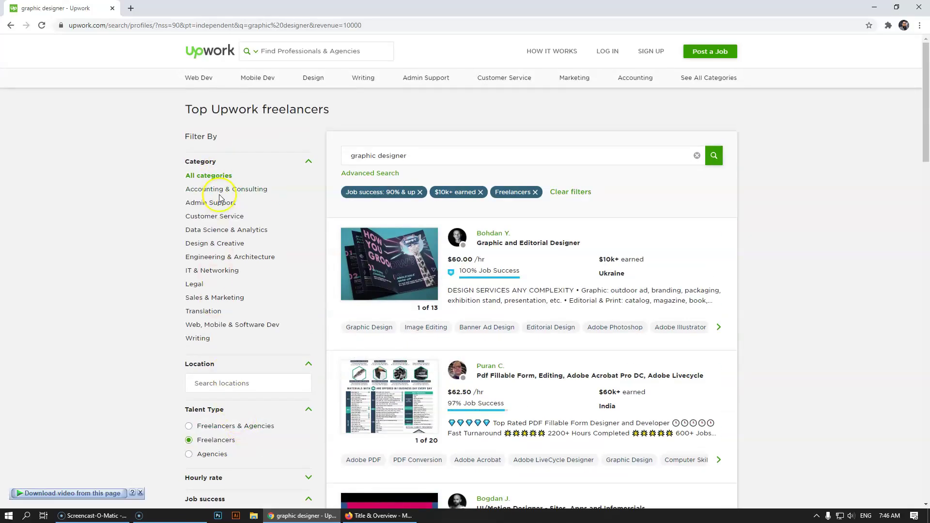
left_click(233, 248)
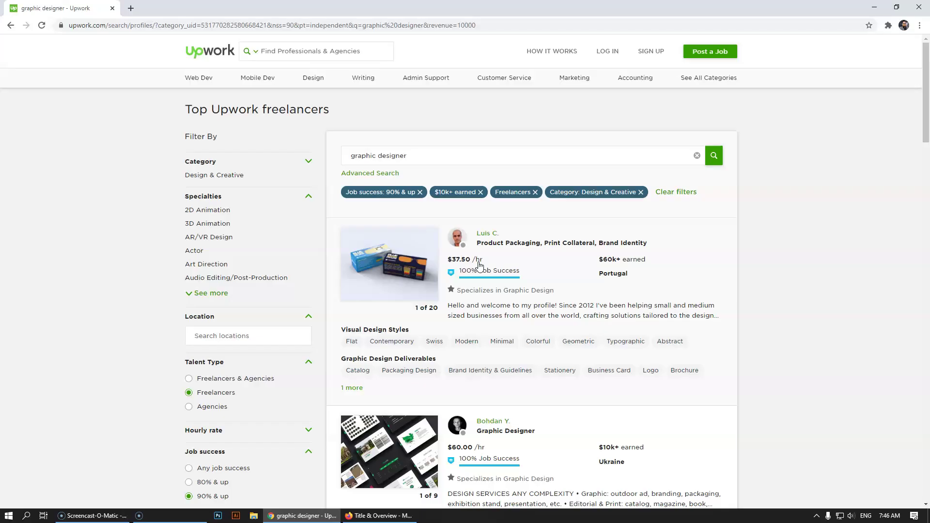
scroll(484, 276, "down", 2)
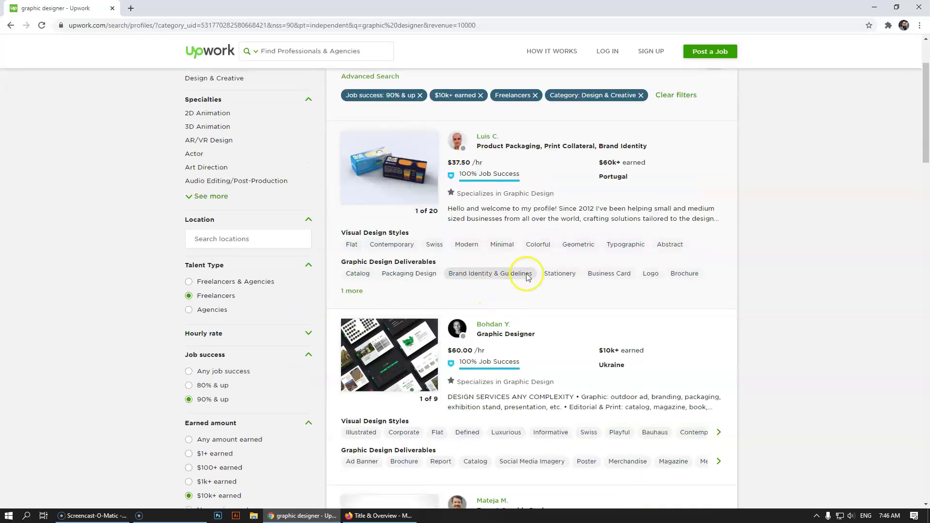
scroll(522, 229, "down", 3)
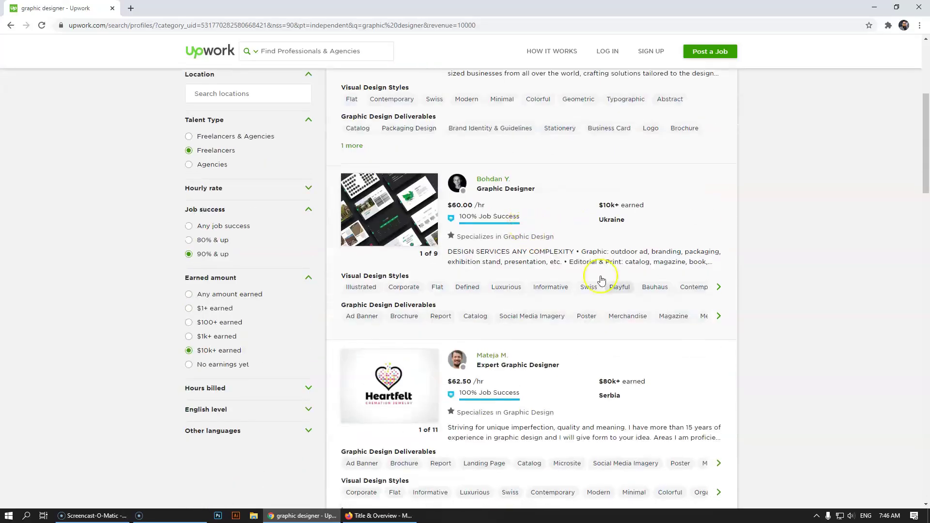
scroll(675, 397, "down", 1)
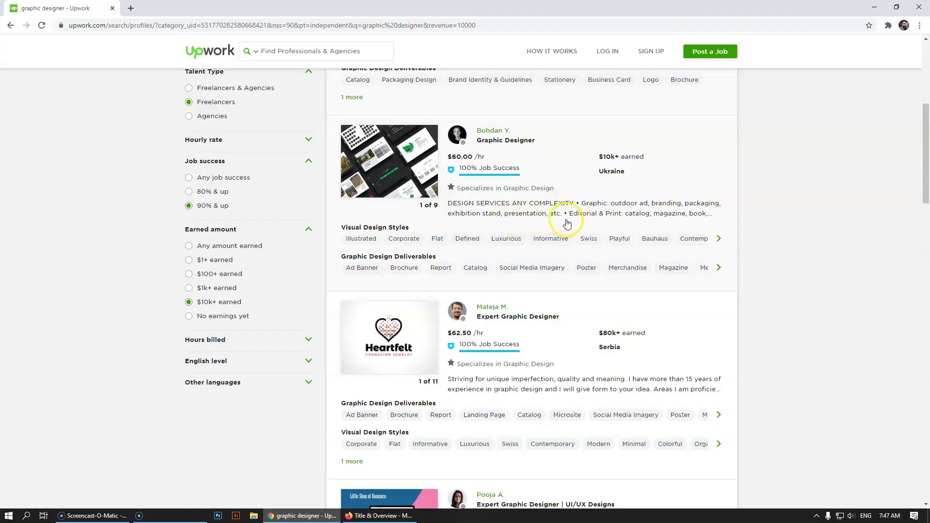
scroll(594, 228, "up", 4)
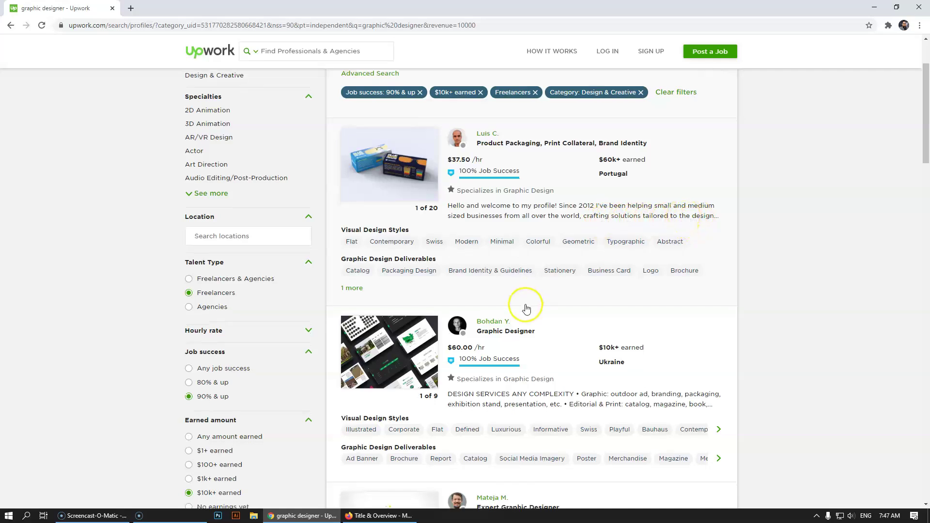
scroll(528, 308, "down", 20)
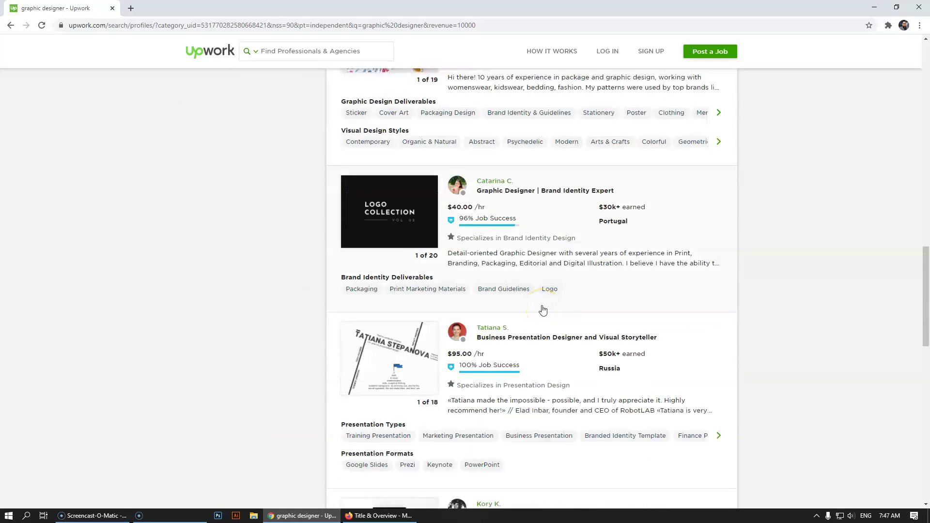
scroll(543, 310, "up", 1)
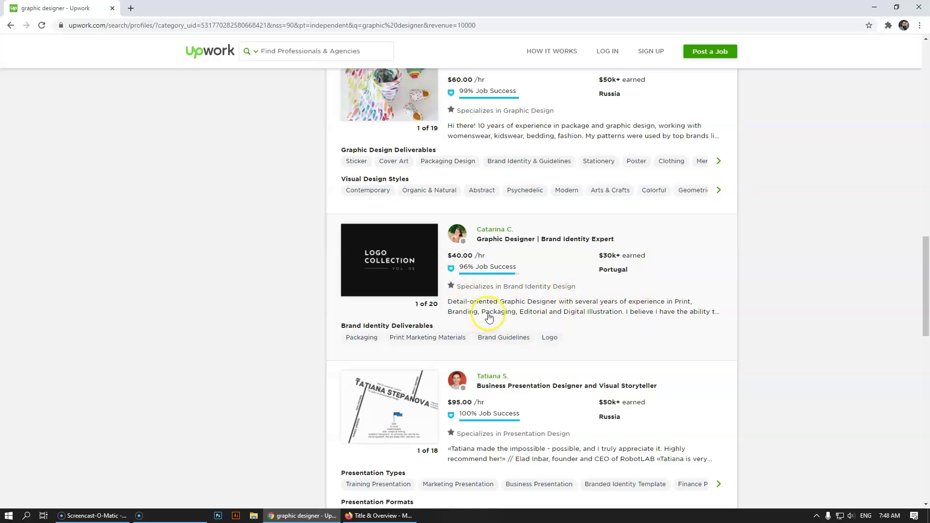
scroll(489, 318, "up", 1)
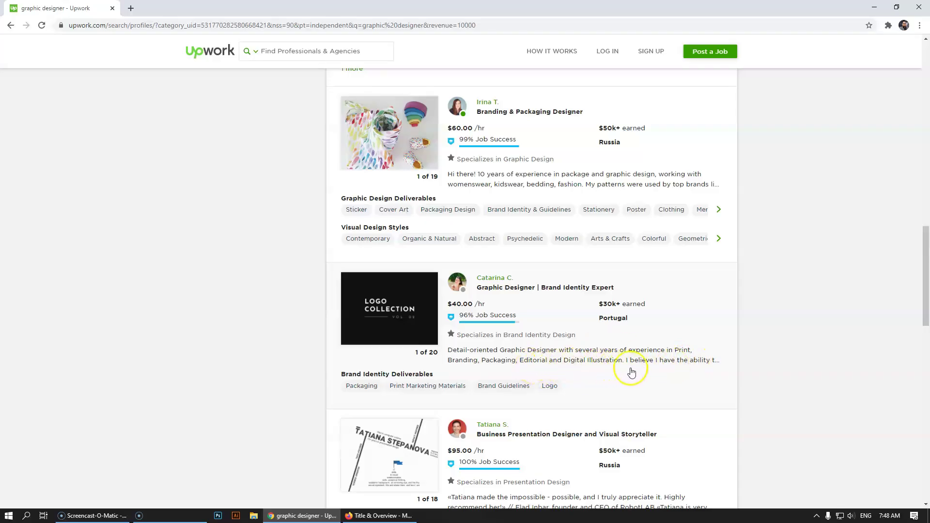
scroll(630, 374, "up", 15)
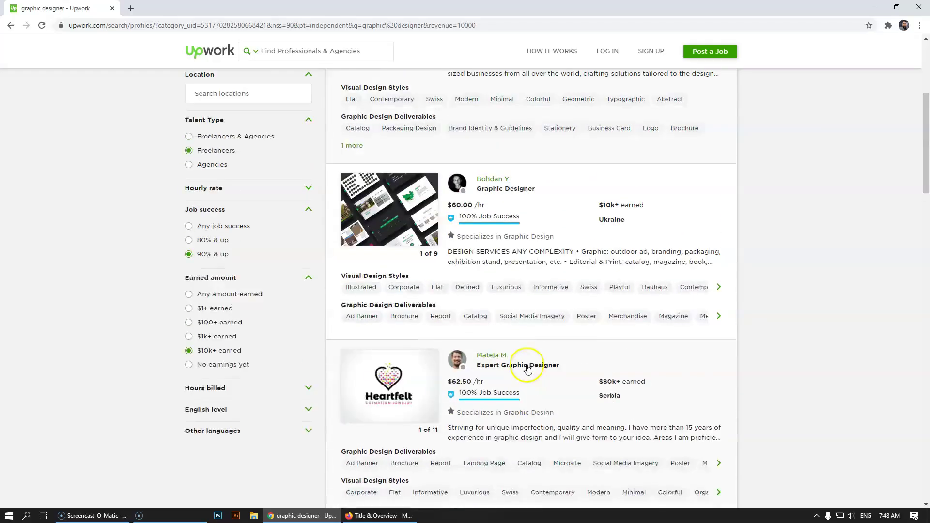
scroll(415, 352, "up", 1)
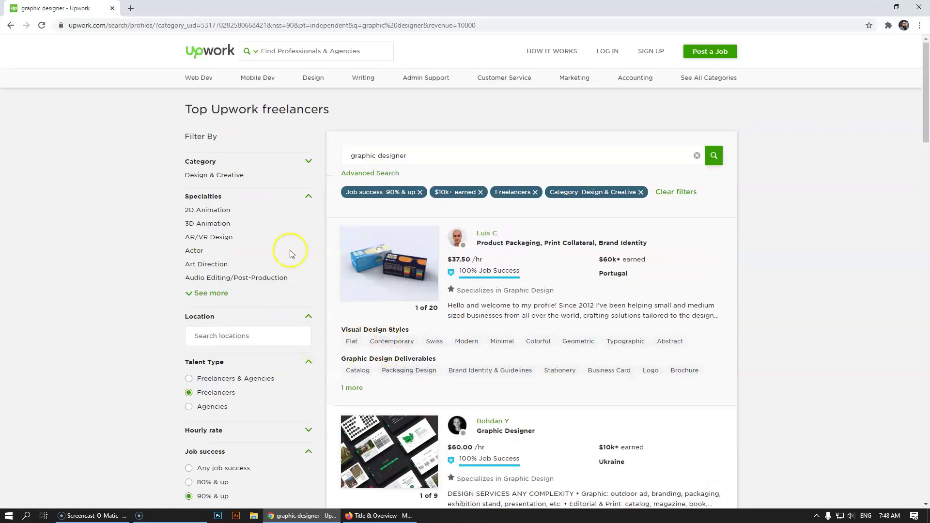
- Filter the graphic designer search to the Web, Mobile & Software Dev category
left_click(308, 161)
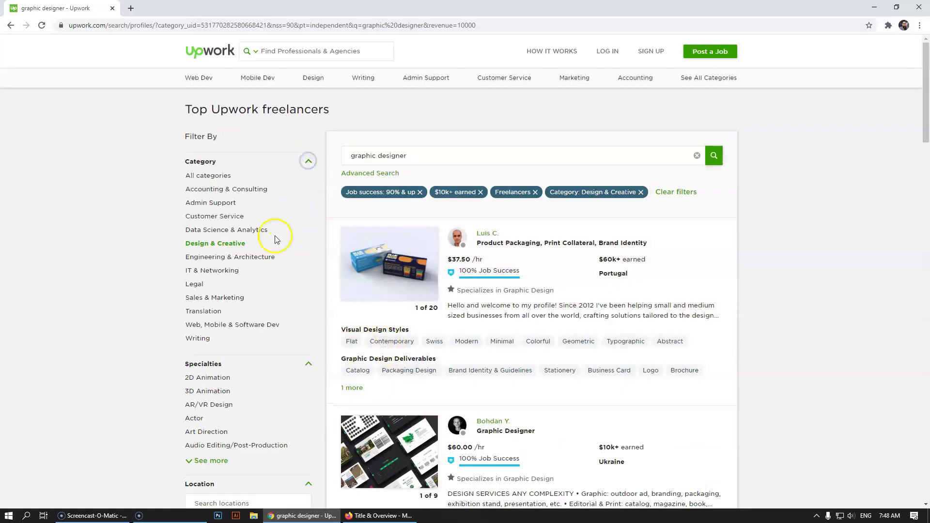
left_click(223, 327)
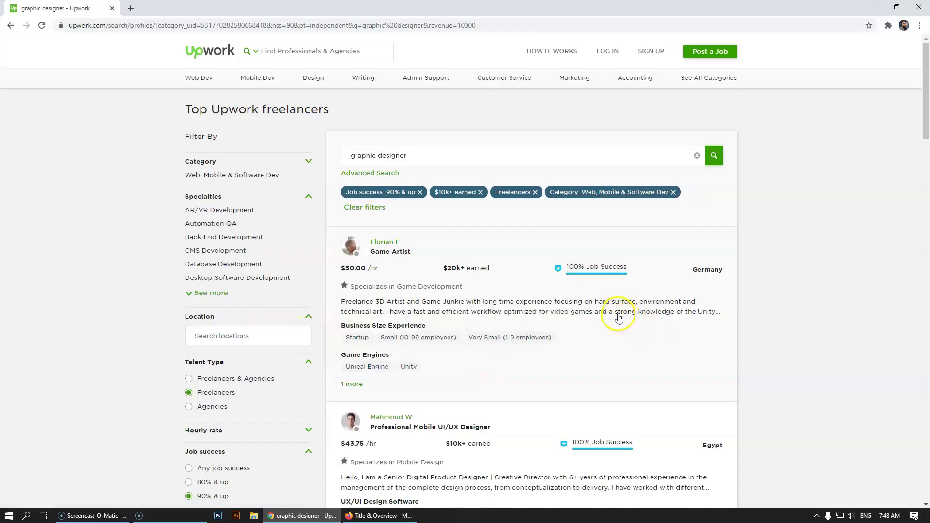
scroll(619, 319, "down", 3)
scroll(484, 300, "down", 2)
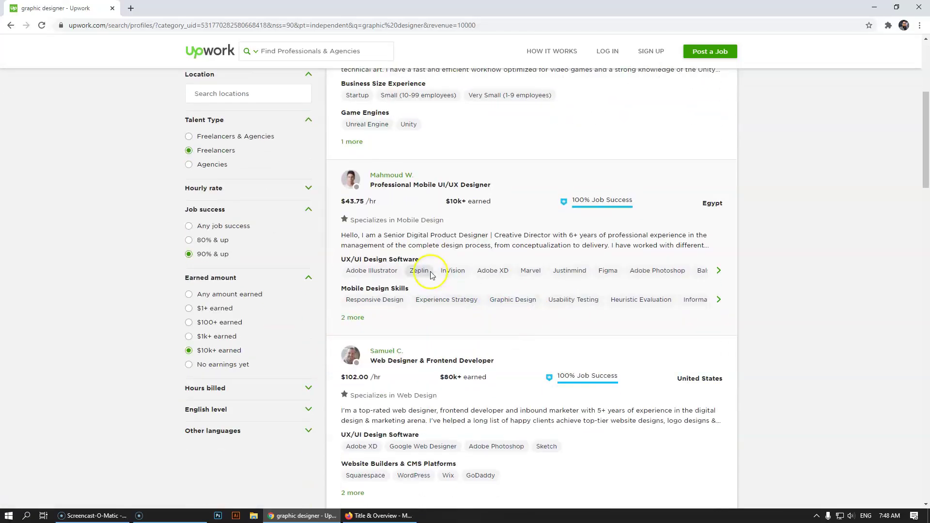
scroll(591, 291, "down", 2)
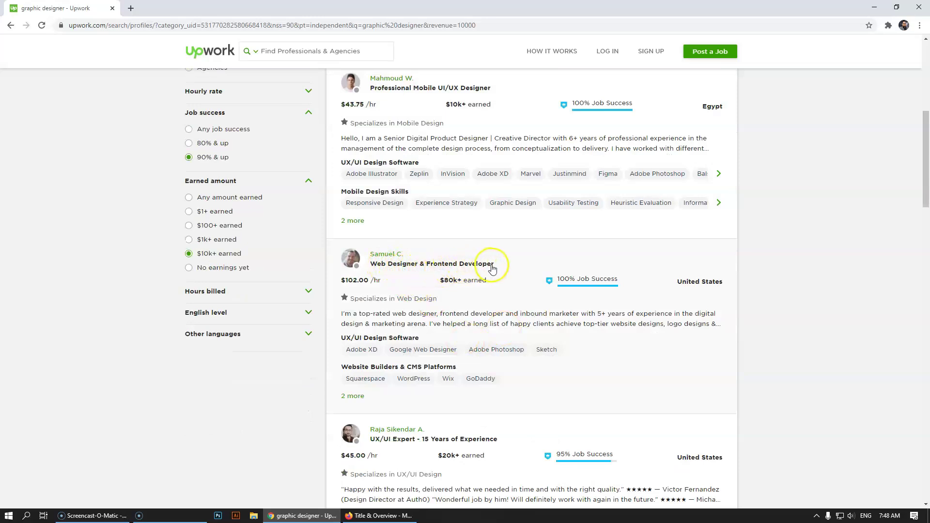
scroll(499, 274, "down", 2)
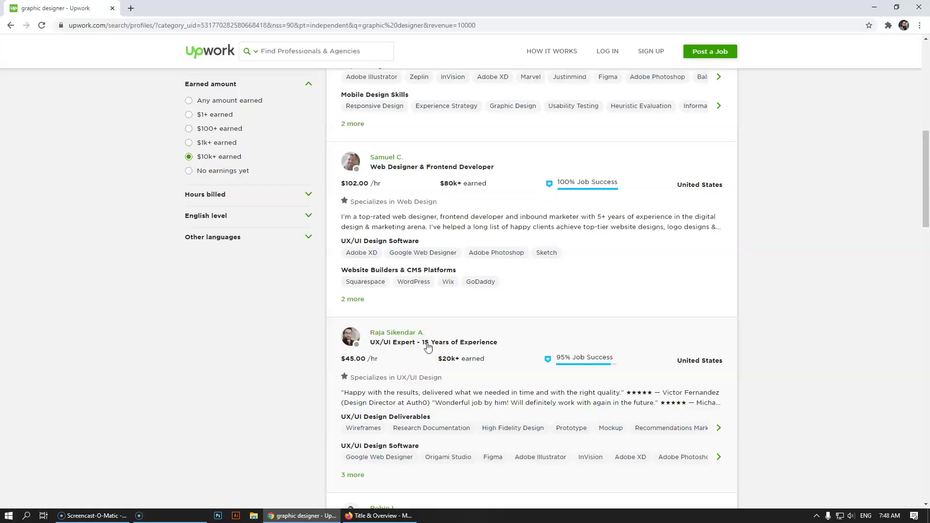
scroll(428, 346, "down", 2)
- Check a freelancer's jobs and hours breakdown, then return to the Title & Overview page
left_click(445, 262)
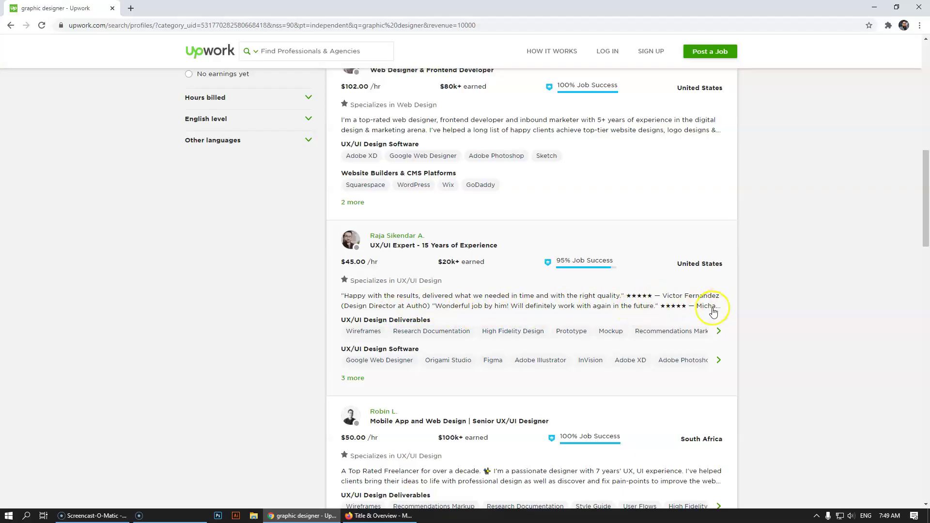
scroll(485, 315, "down", 3)
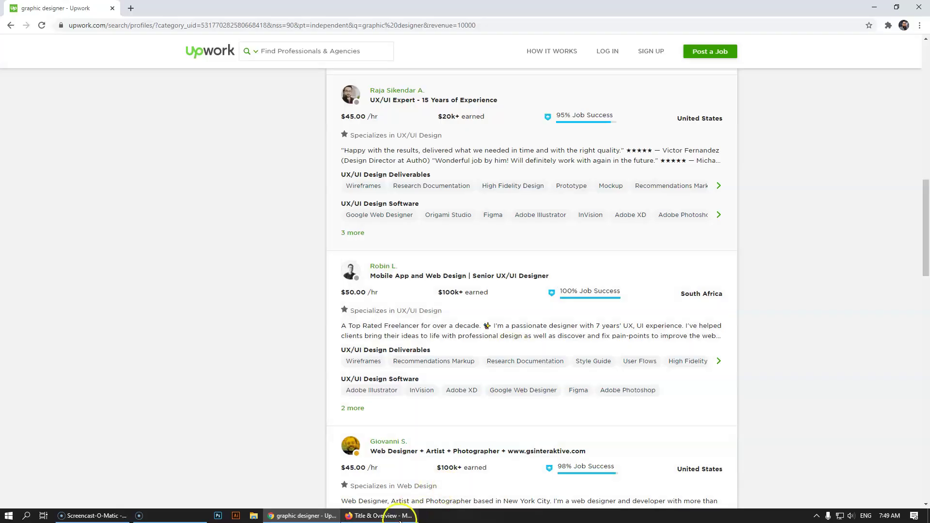
left_click(380, 516)
left_click(437, 266)
- Type and delete the sample title 'Professional Graphic Designer - 7 Years of Experience'
left_click(402, 206)
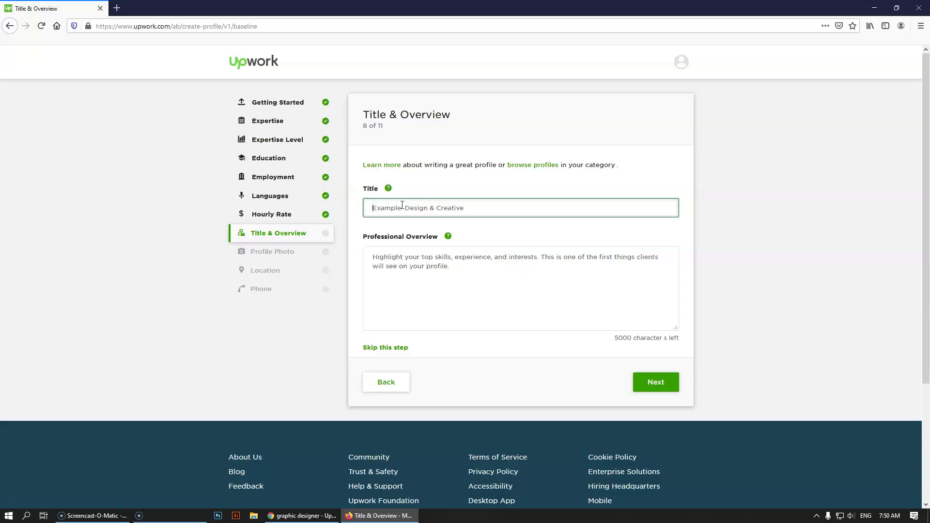
type("Professi")
type("onal Graphic Designer - 7 Years of Experience")
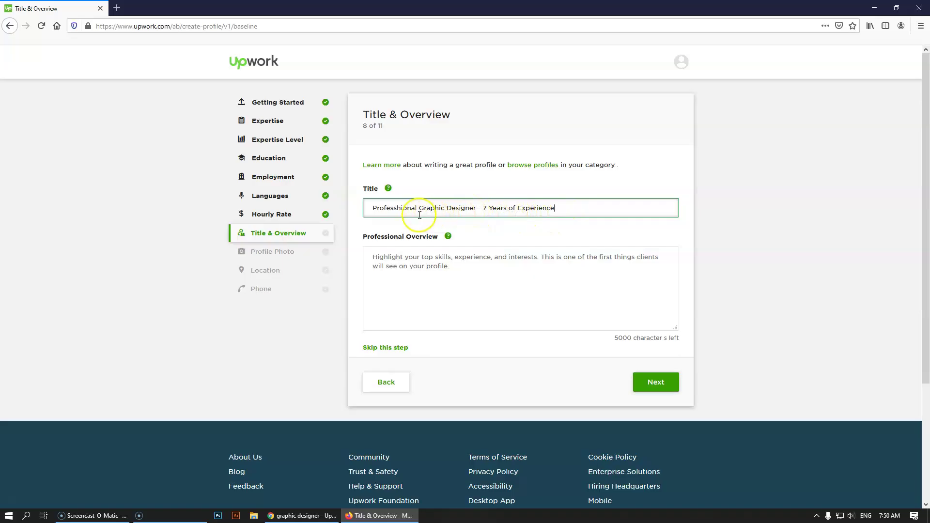
left_click_drag(587, 210, 291, 200)
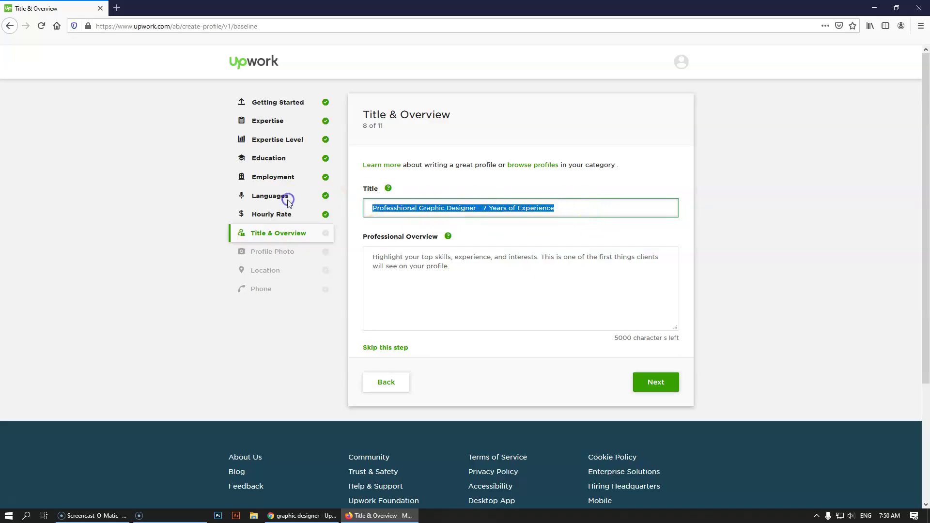
key("BackSpace")
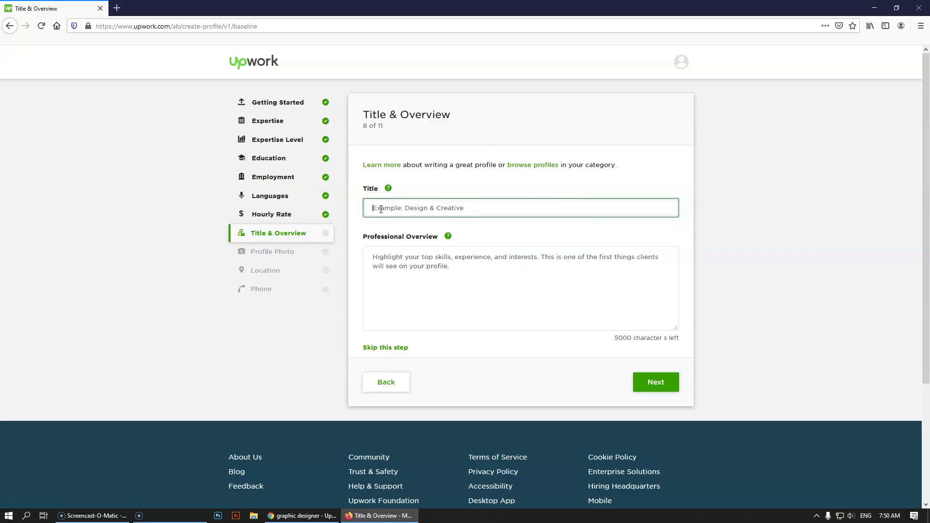
- Try the sample title 'Web Designer | Wordpress Expert', highlighting its two parts
type("Web Designer | Wordpress Expert")
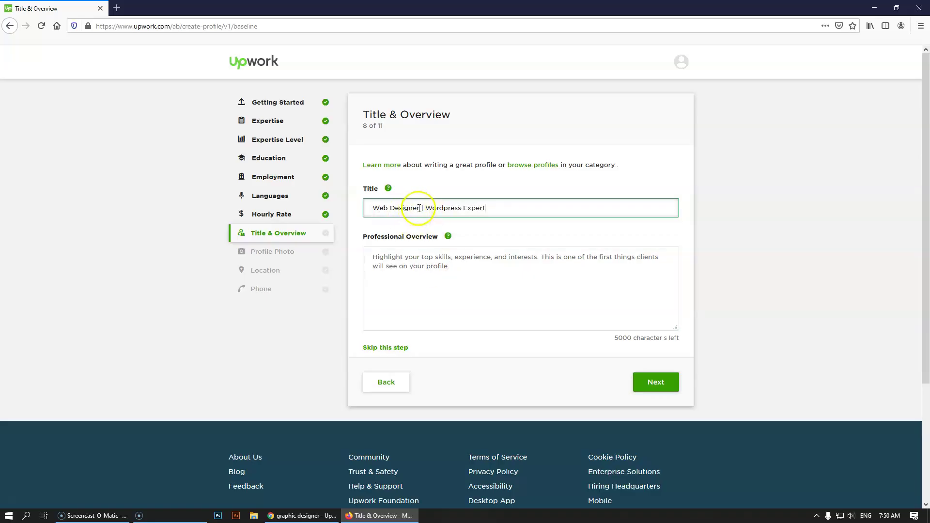
left_click_drag(417, 208, 363, 208)
left_click(454, 209)
left_click_drag(498, 208, 425, 208)
left_click(493, 210)
- Replace it with 'Graphic Designer | Print Design Expert', then change Print to Social Media
left_click_drag(494, 211, 321, 208)
type("G")
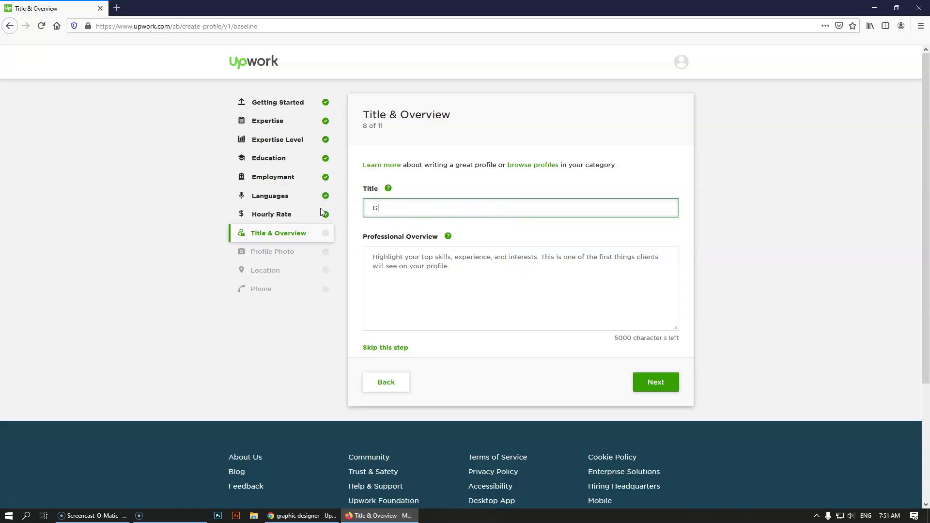
type("raphic Designer | Print Design Exper")
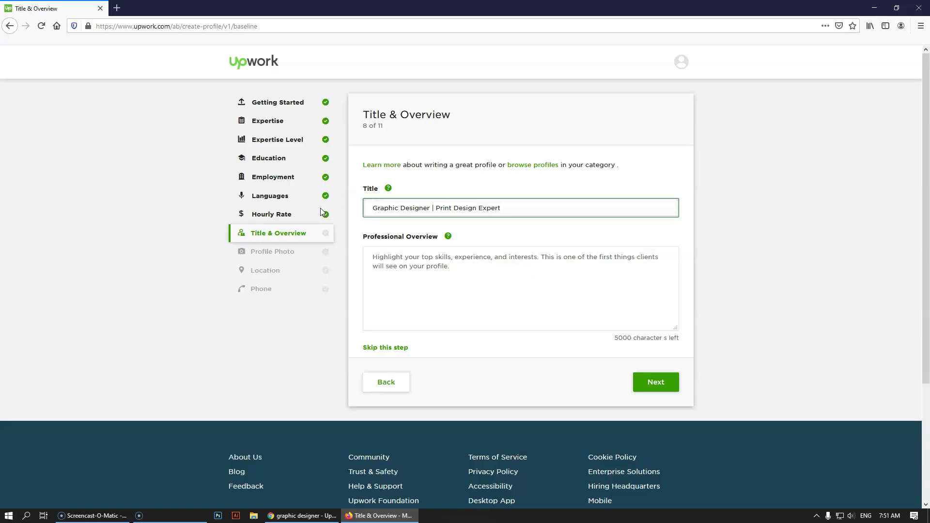
type("t")
key("ctrl+Left")
key("ctrl+Left")
key("Left")
key("BackSpace")
key("BackSpace")
key("BackSpace")
key("BackSpace")
key("BackSpace")
type("Social Media")
key("BackSpace")
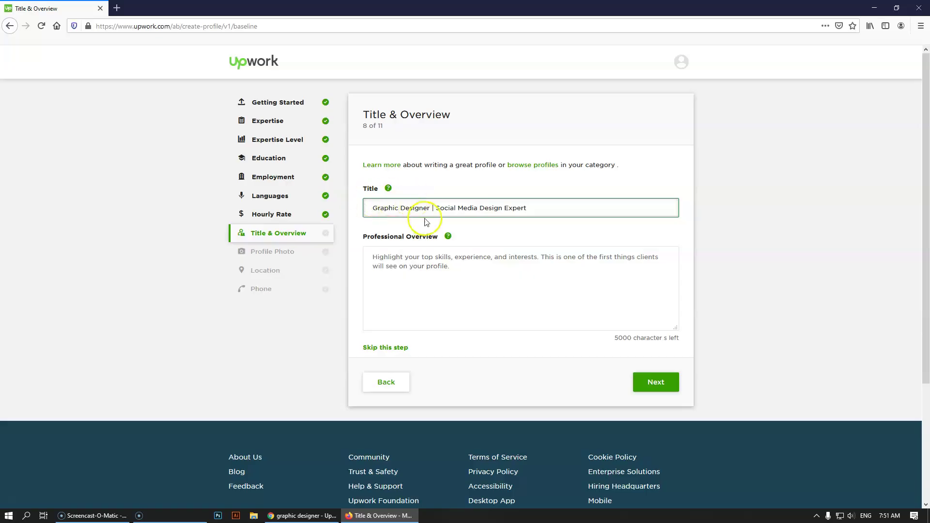
left_click_drag(430, 209, 370, 210)
left_click(394, 208)
left_click(316, 517)
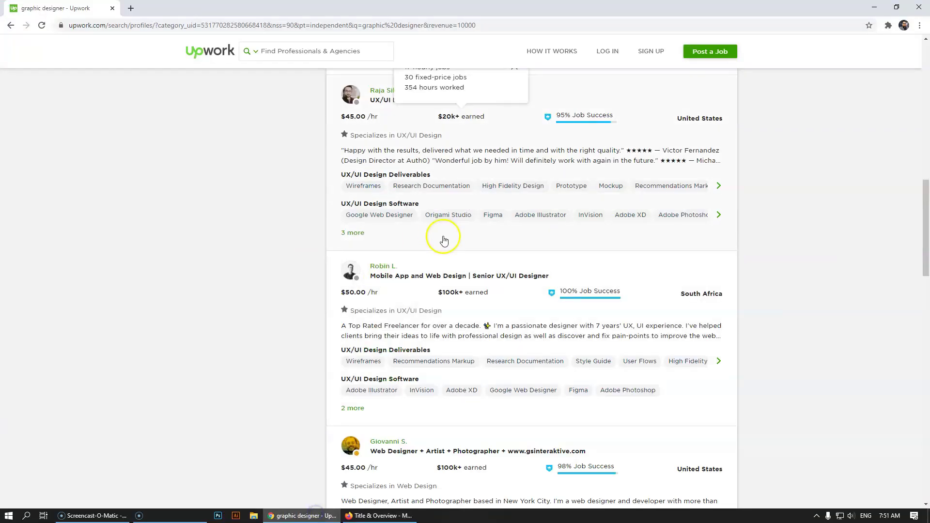
scroll(228, 232, "up", 4)
scroll(237, 231, "up", 7)
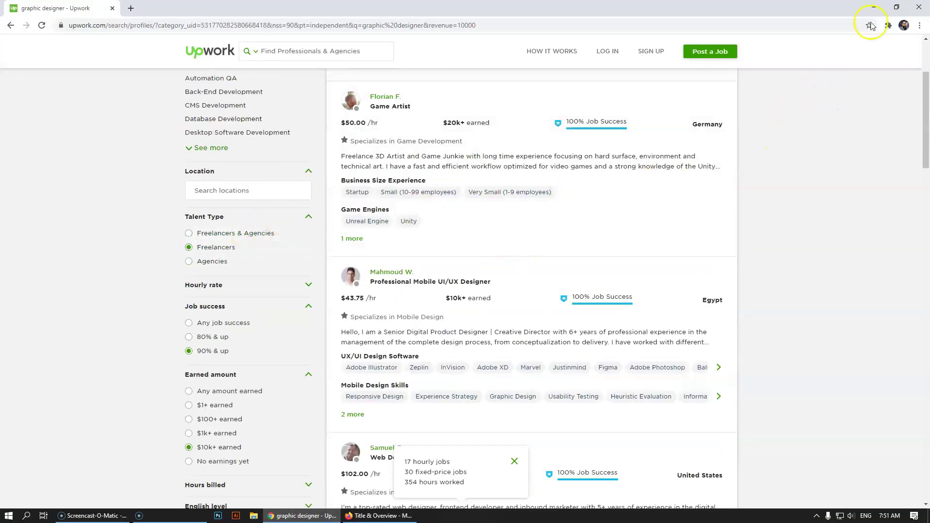
left_click(874, 7)
left_click(449, 271)
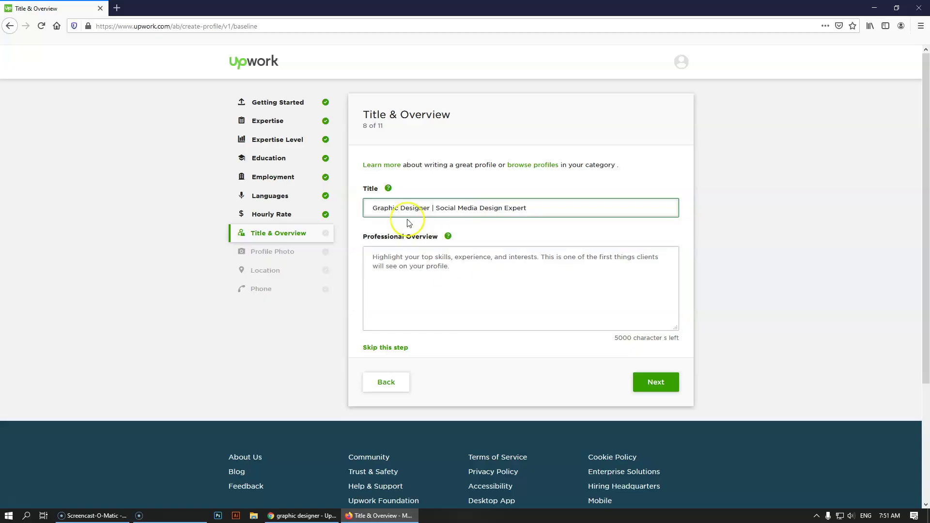
left_click_drag(430, 208, 367, 208)
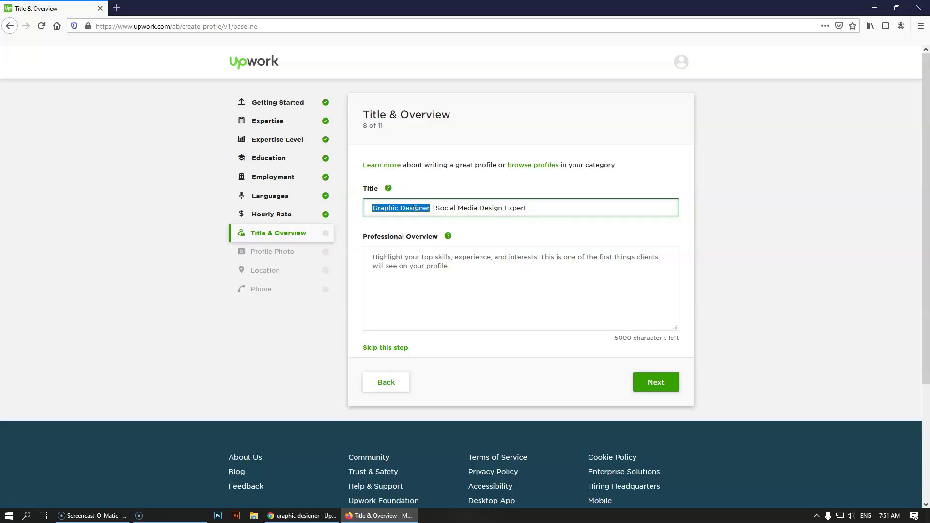
left_click(415, 209)
left_click_drag(369, 208, 431, 209)
left_click(449, 208)
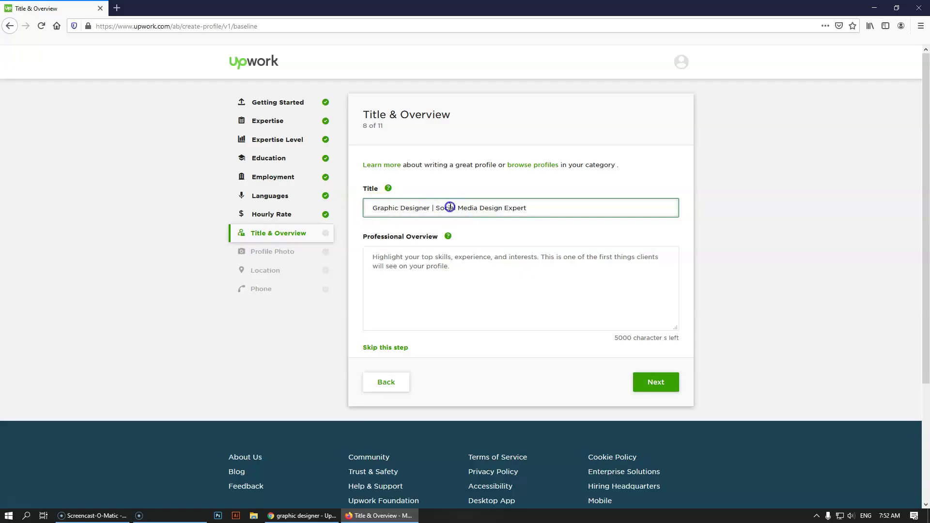
left_click(454, 207)
- Begin the overview with 'I am working as a Graphic Designer from last 7 Years & I've worked with almost 60'
left_click(480, 280)
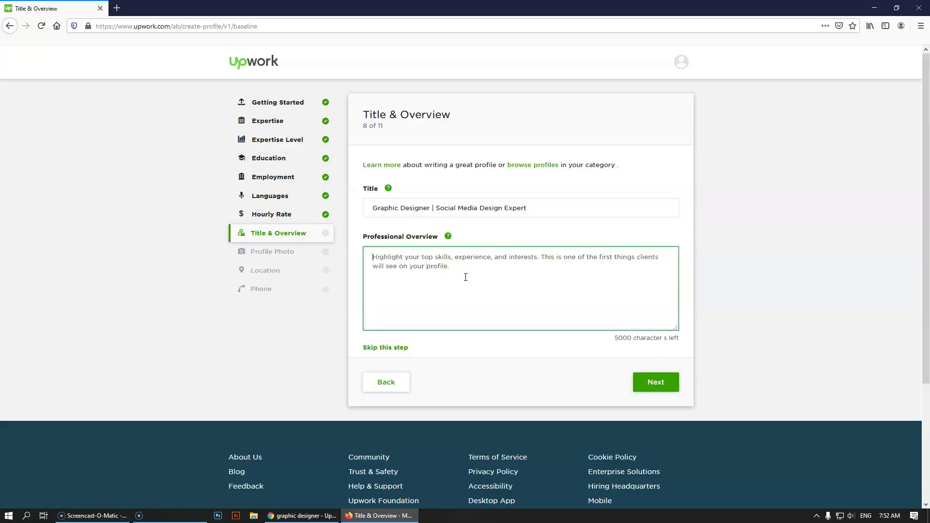
type("I ")
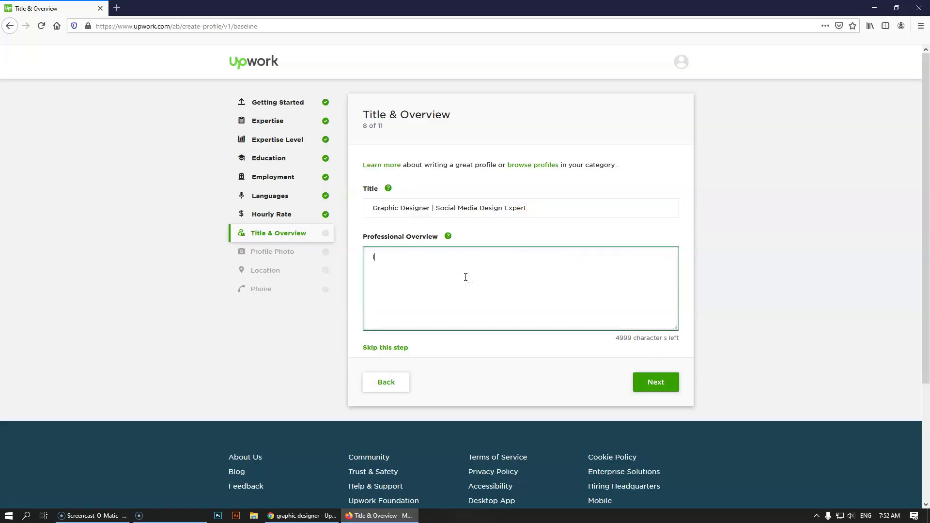
type("have")
key("BackSpace")
key("BackSpace")
key("BackSpace")
key("BackSpace")
key("BackSpace")
type("am working as a Graphic Designer from la")
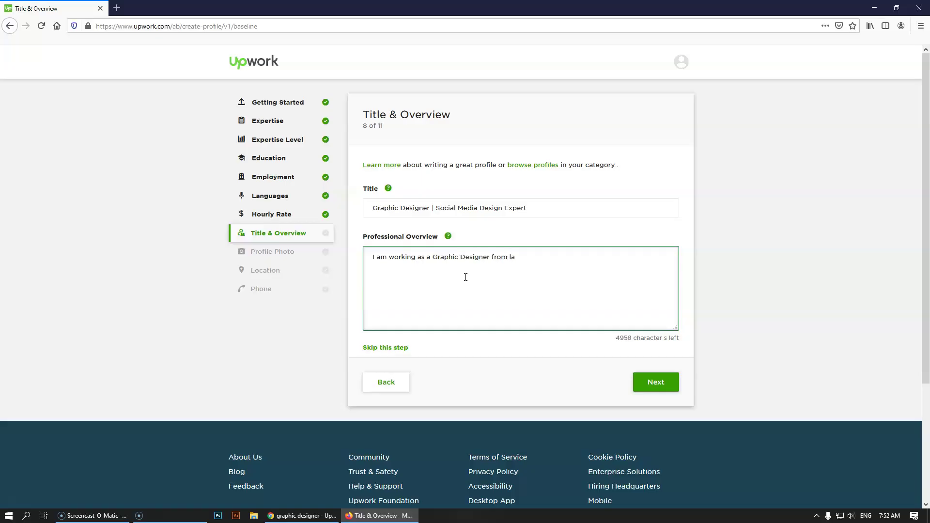
type("st 7 Years & I've worked with almost 60+")
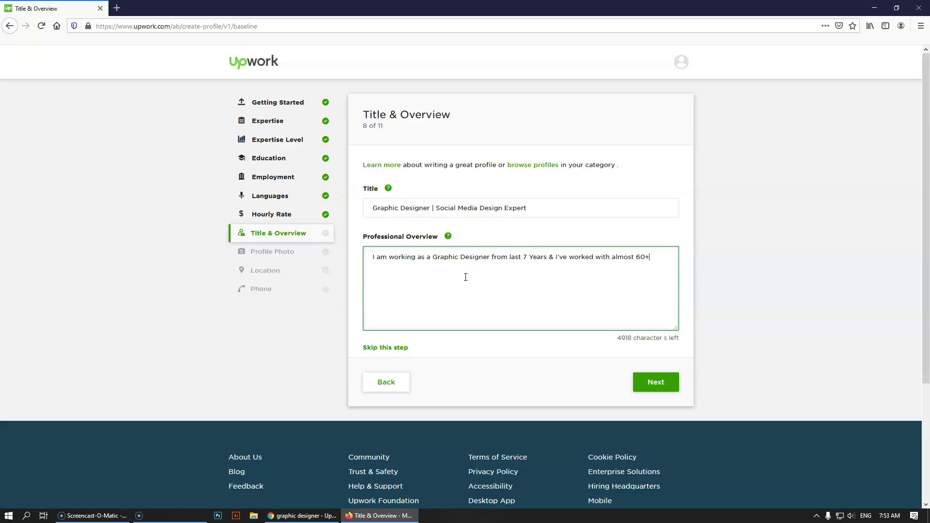
- Continue the overview with 'Clients from 23 Countries', correcting typos along the way
type("Clients from a")
key("BackSpace")
type("1")
key("BackSpace")
type("23 Countrie")
- Add the sentence 'I've completed almost 400+ Big Projects with them.' to the overview
type(". I've completed almost 2")
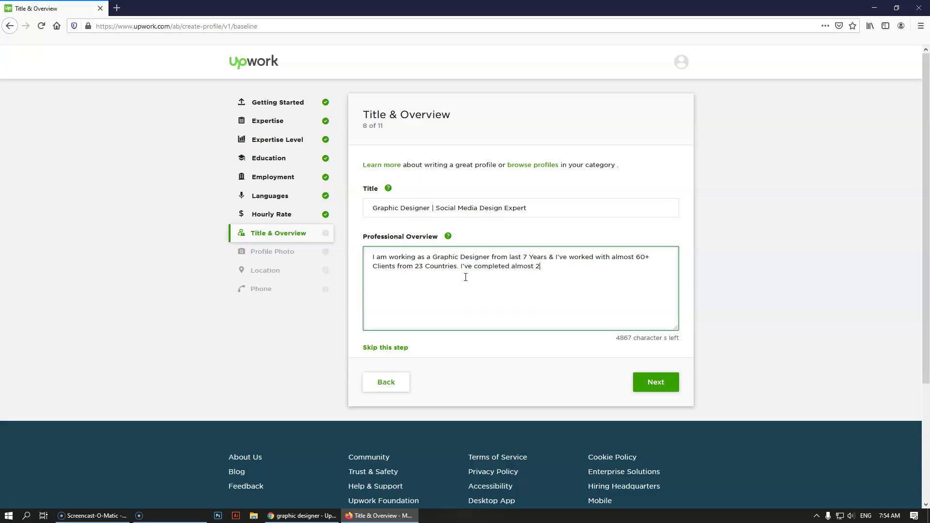
key("BackSpace")
type("300")
key("BackSpace")
key("BackSpace")
key("BackSpace")
type("400+ Big Projects with them.")
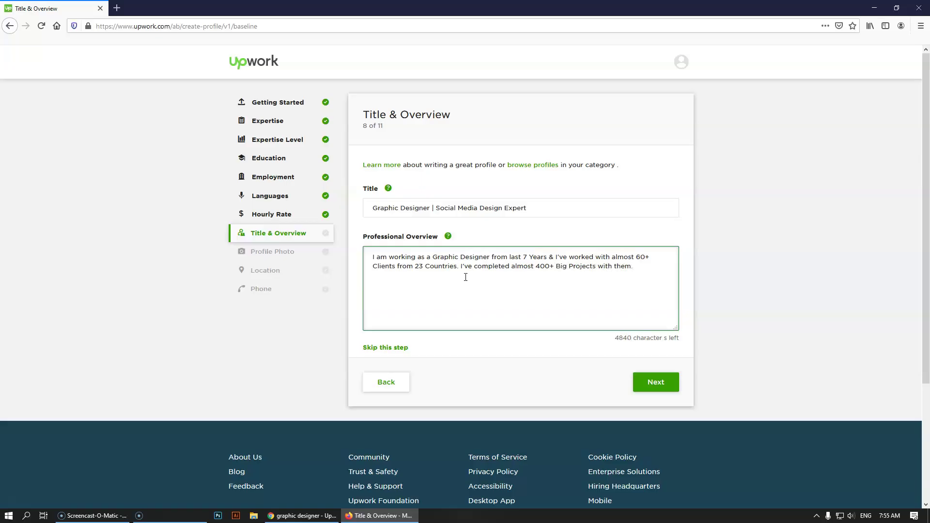
- Select the overview's second line to review it, then deselect it
left_click_drag(650, 266, 402, 275)
left_click(481, 285)
left_click_drag(635, 267, 361, 256)
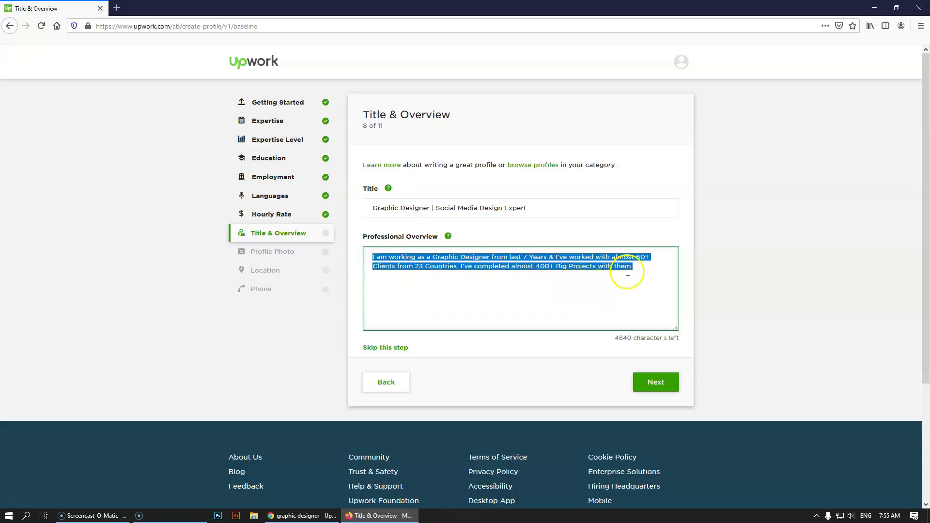
left_click(649, 269)
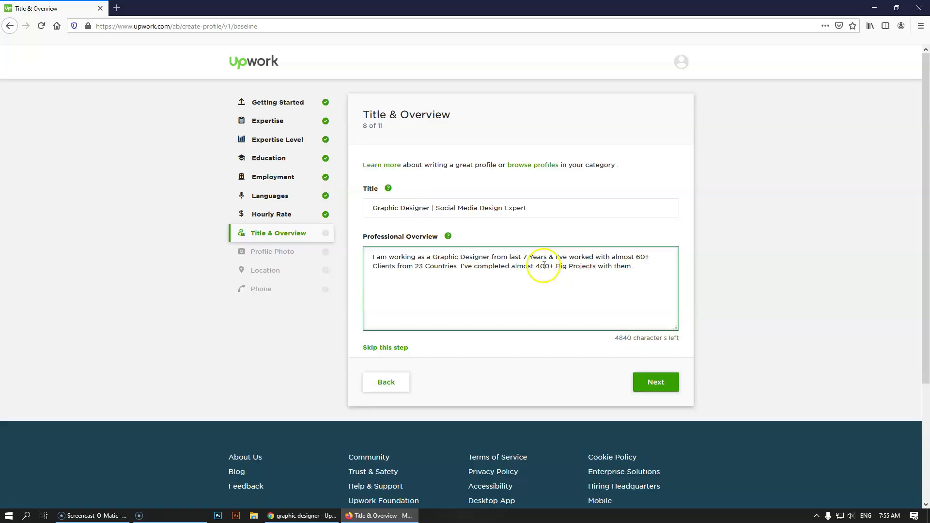
- Highlight the key figures 7, 60+, 23 and 400 in the overview one at a time
double_click(525, 257)
left_click(669, 266)
left_click_drag(650, 257, 636, 257)
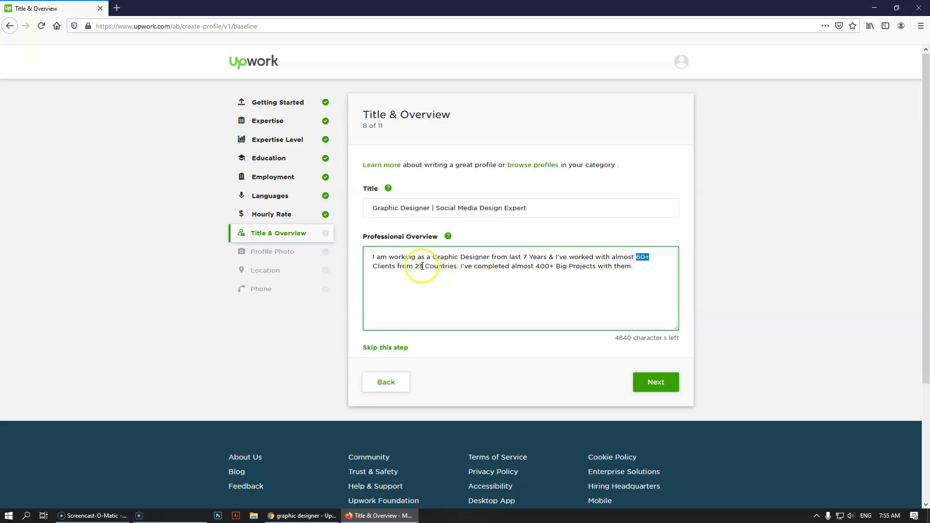
left_click_drag(422, 266, 414, 266)
left_click(461, 292)
left_click(536, 301)
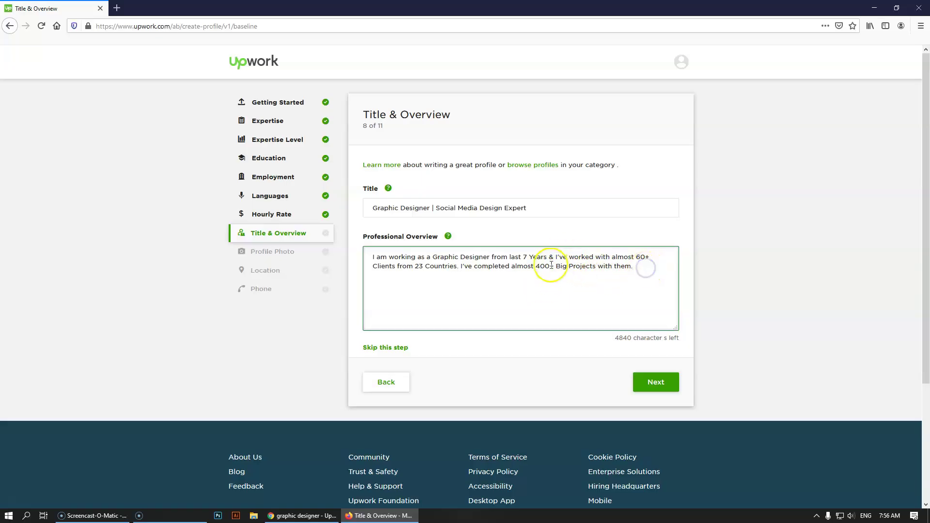
left_click_drag(550, 266, 537, 265)
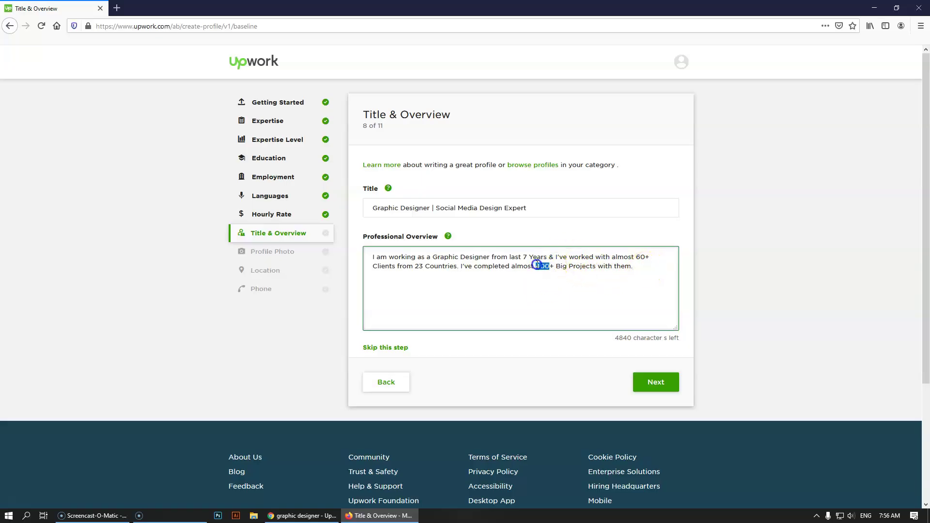
left_click(645, 265)
- Launch Notepad from Windows search with 'note'
key("super")
type("note")
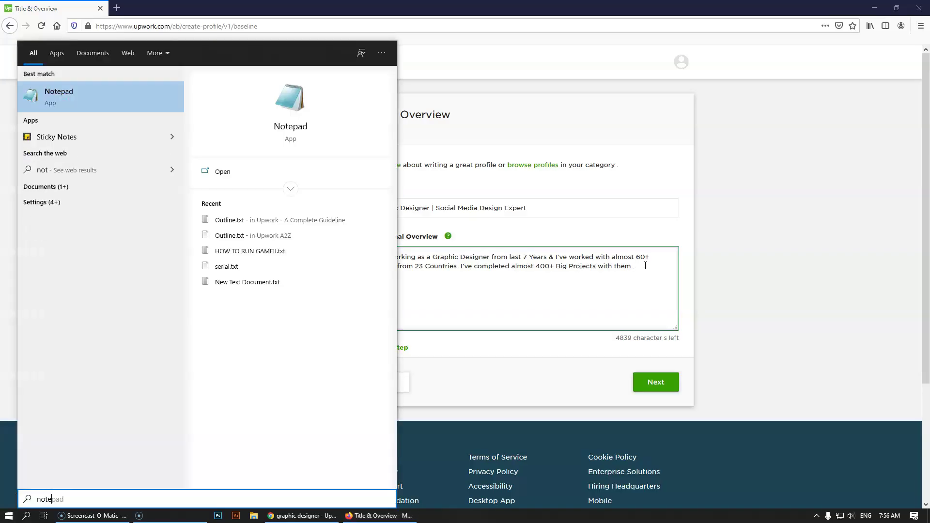
key("Return")
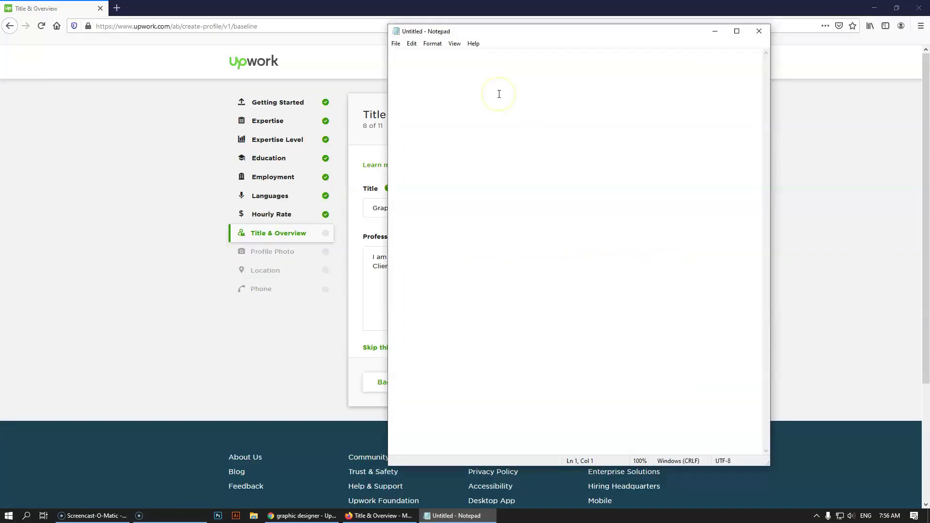
- Type the first bullet line '• Experience' in the new note
type("•")
type("Experi")
type("emn")
key("BackSpace")
key("BackSpace")
type("nce")
- Add bullets: Year of Experience, What Service you are providing, What Softwares you are using, Your Specilities, Something 1 Line
mouse_move(505, 29)
left_mouse_down()
mouse_move(688, 58)
mouse_move(744, 34)
mouse_move(500, 22)
left_mouse_up()
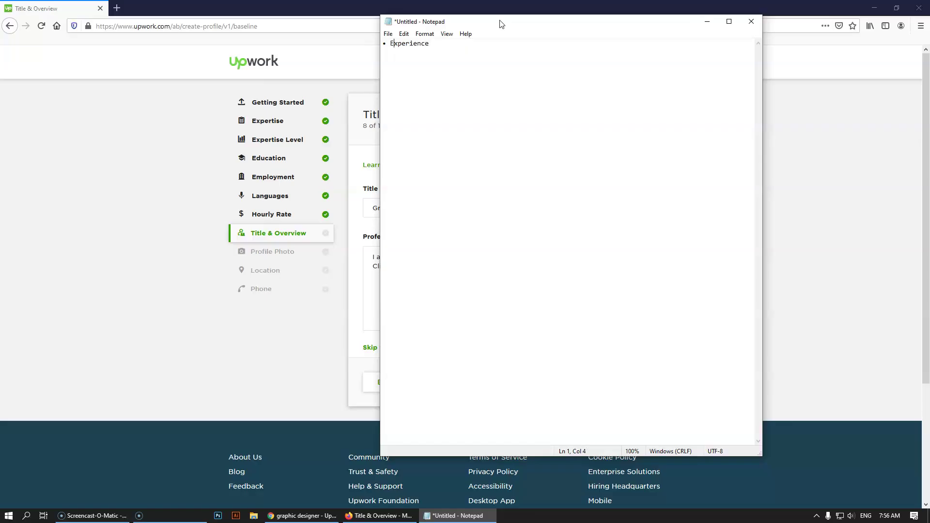
type("Year of")
key("Return")
type("What Service you are")
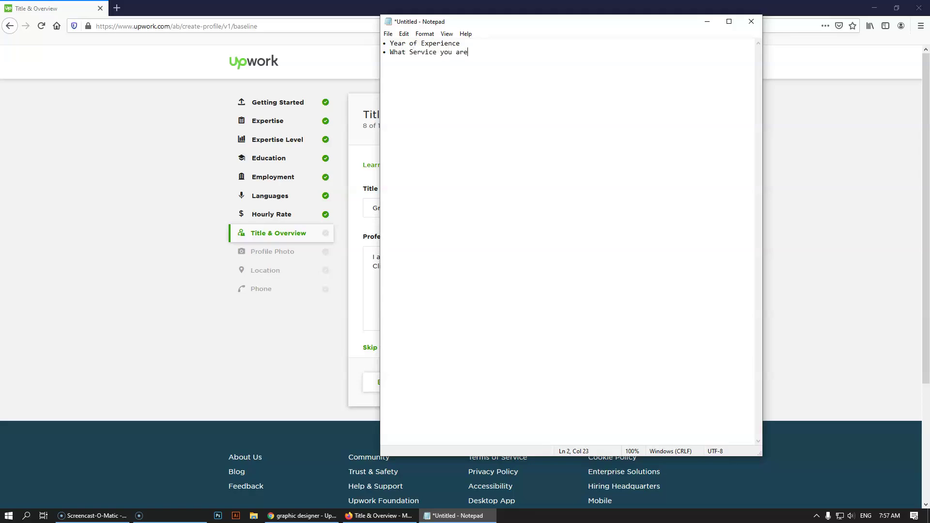
type(" providing")
type("What Sof")
type("twares")
type(" you are usin")
type("g")
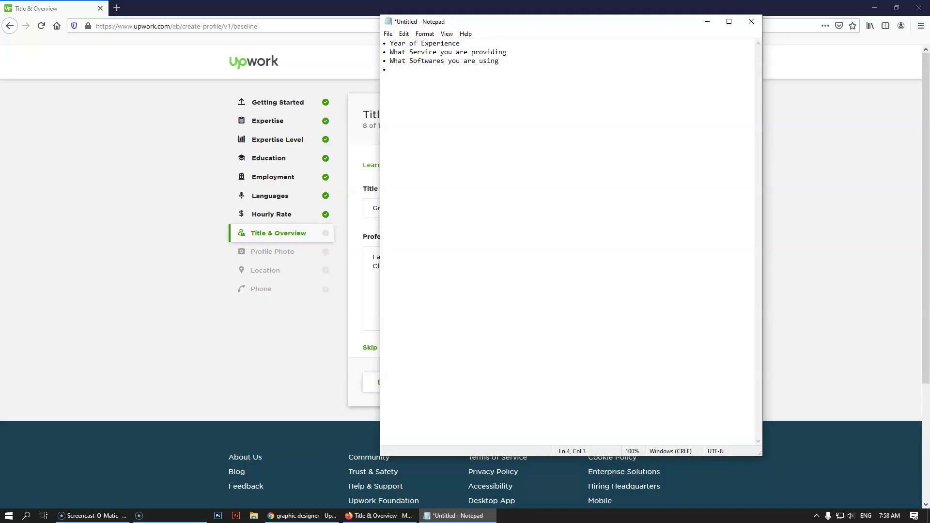
type("Your Speci")
type("lities ")
type("•")
type(" SOmething")
key("BackSpace")
type("omething 1 Line")
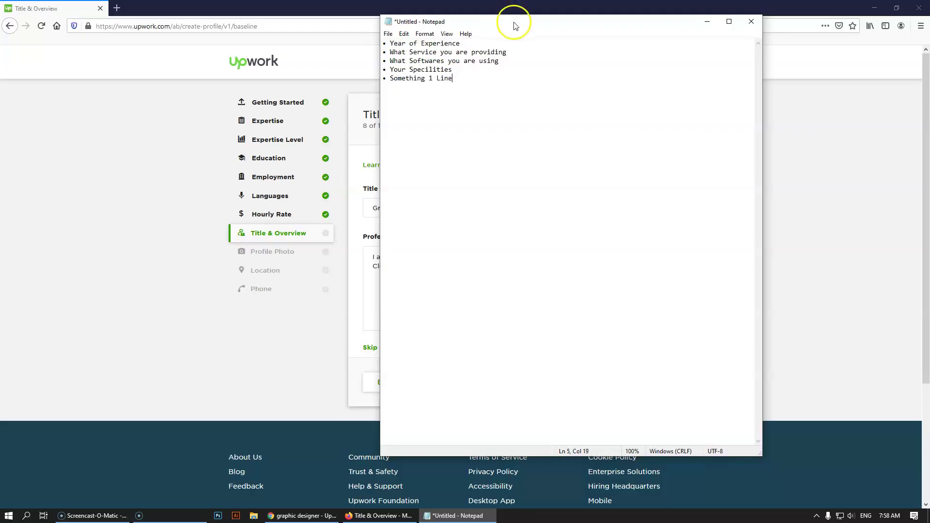
- Move Notepad to the right edge and return to the Upwork overview box
left_click_drag(478, 22, 733, 58)
left_click(519, 281)
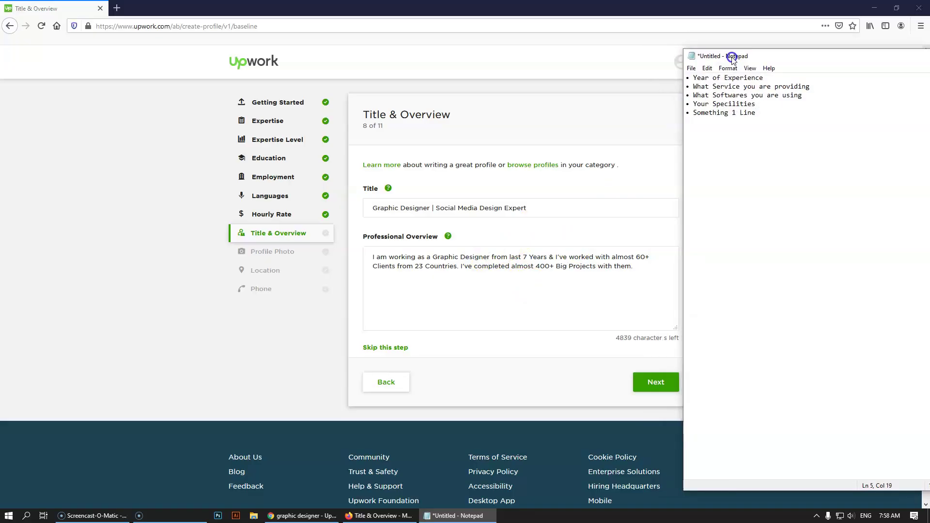
left_click(641, 268)
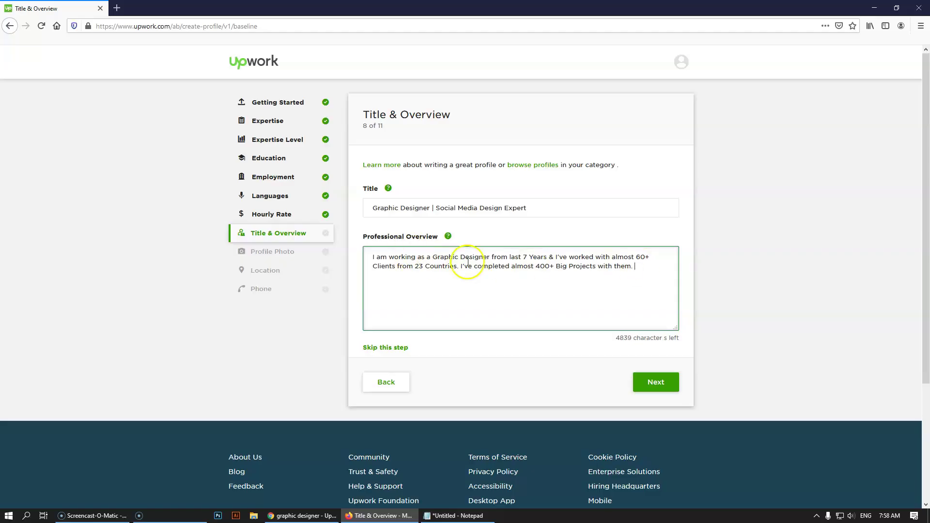
- Filter the graphic designer search results to the Design & Creative category
left_click(301, 515)
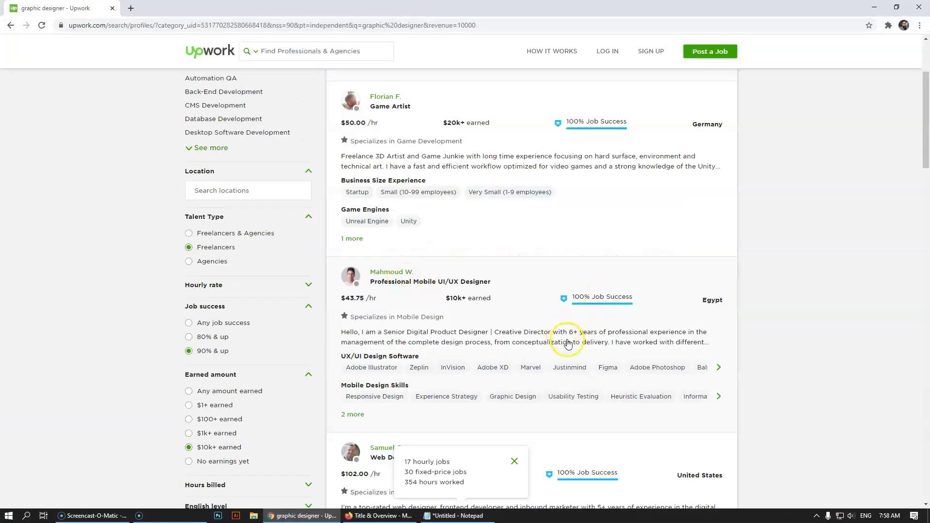
scroll(601, 325, "down", 6)
scroll(601, 326, "down", 4)
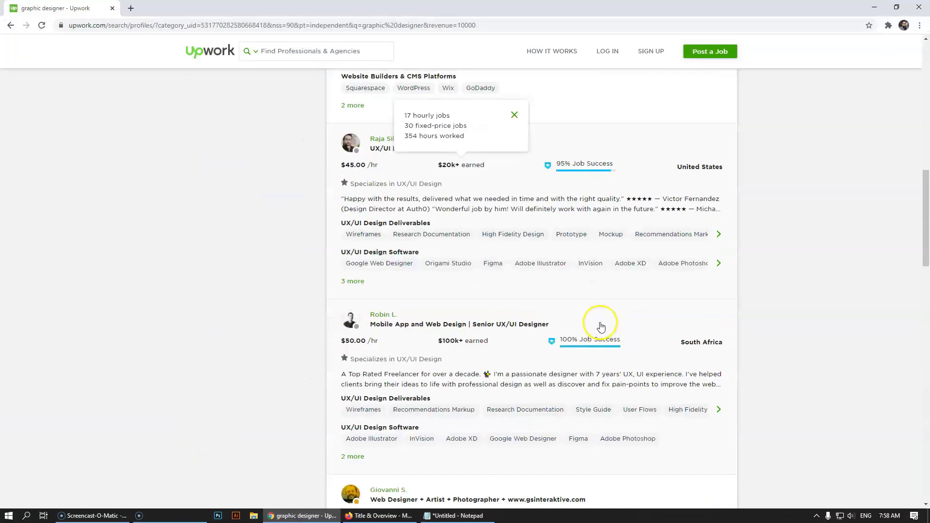
scroll(601, 327, "up", 7)
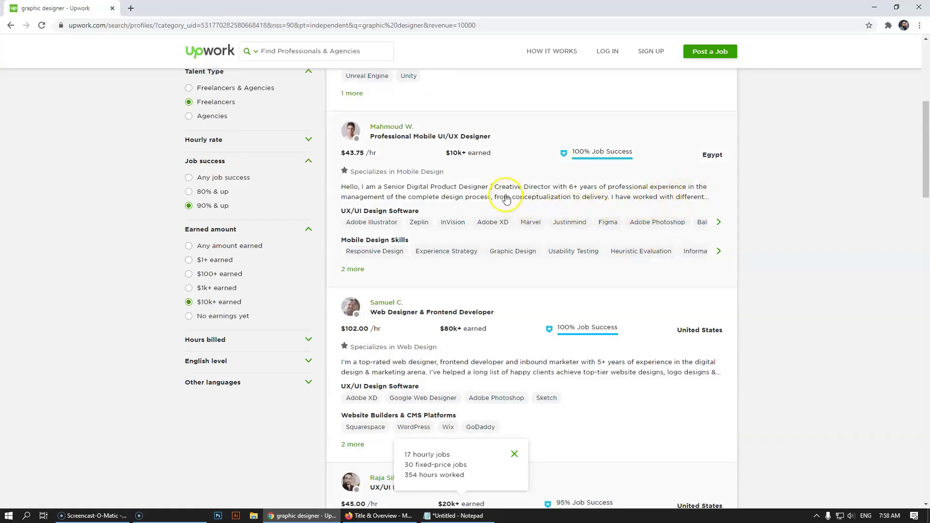
scroll(571, 207, "down", 3)
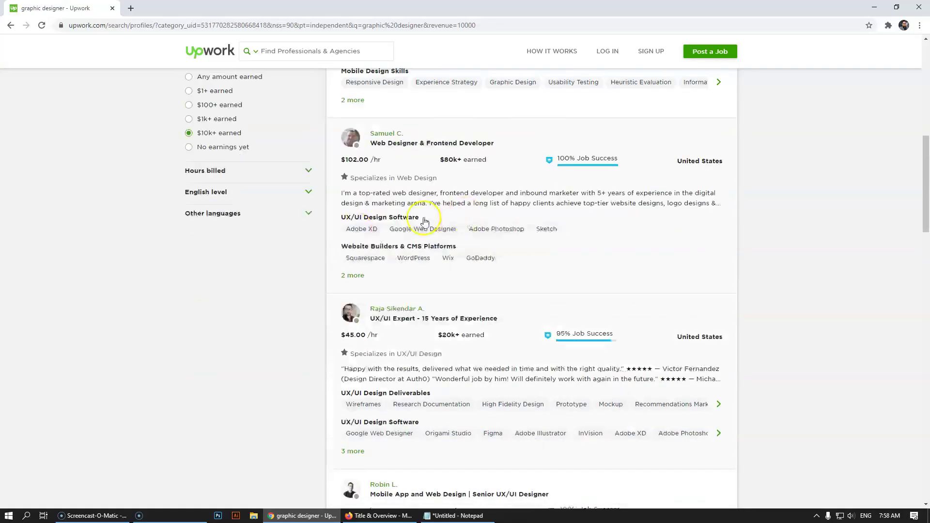
scroll(424, 221, "up", 8)
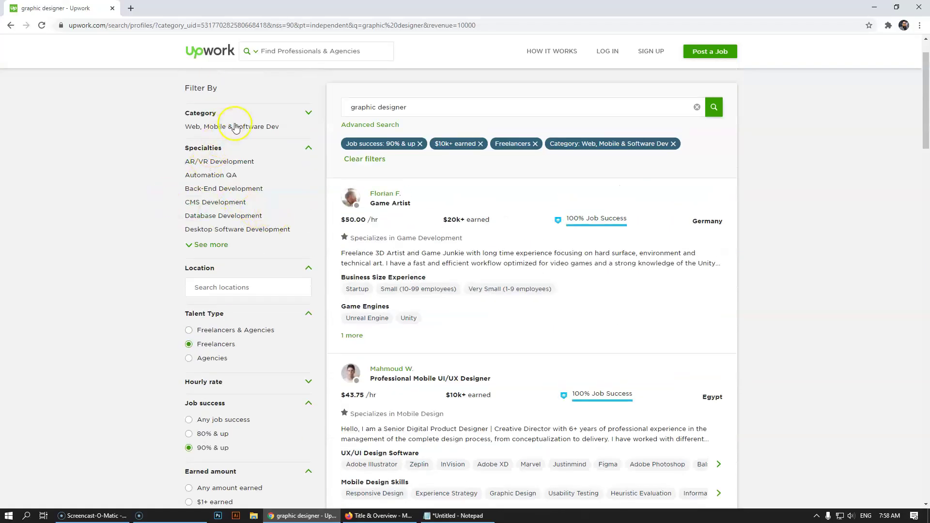
left_click(307, 113)
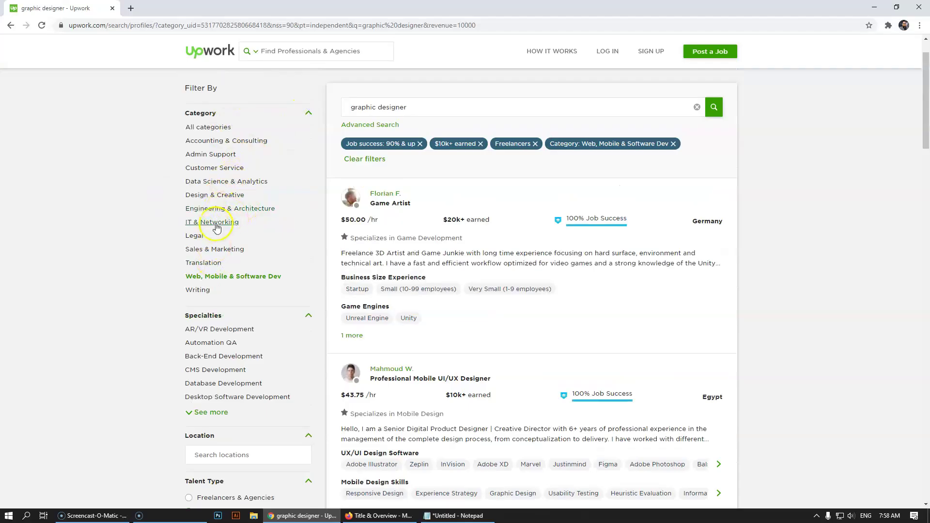
left_click(215, 195)
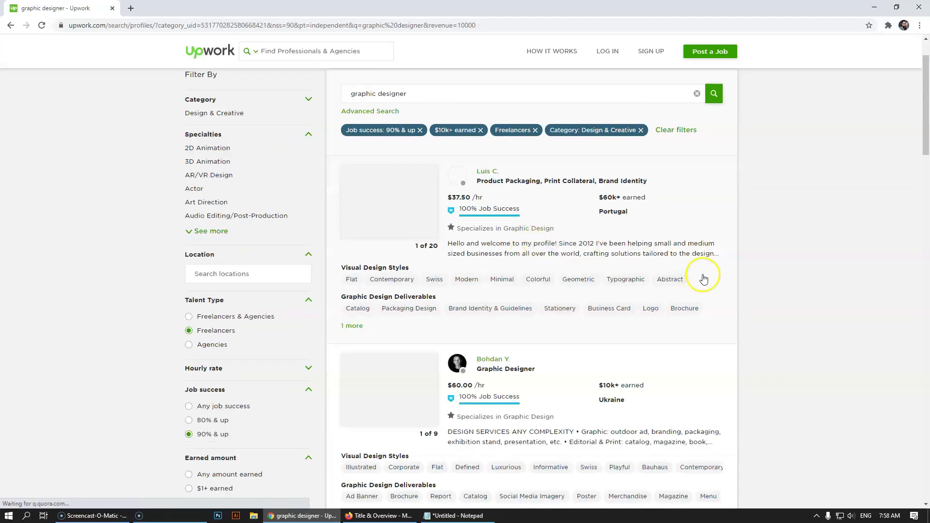
scroll(703, 277, "down", 2)
- Open a graphic designer's profile, expand the full overview to read it, then close it
left_click(599, 346)
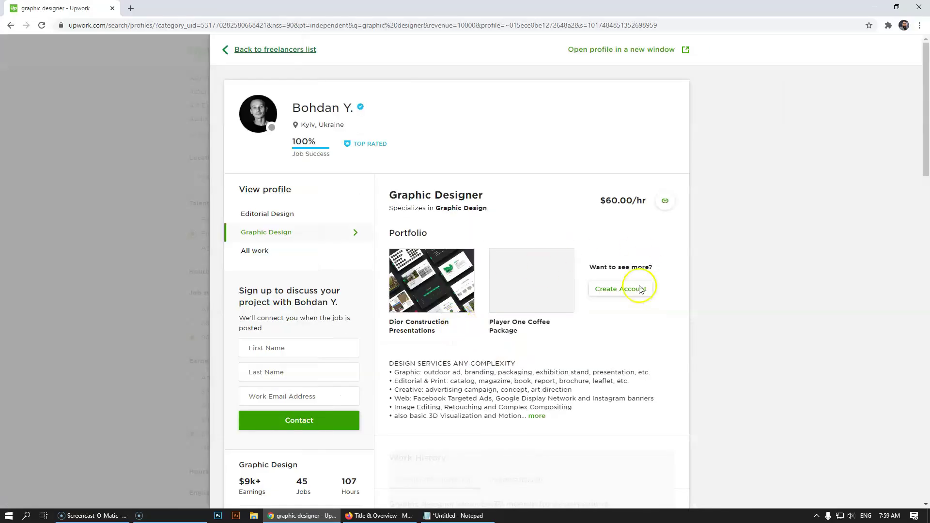
left_click(537, 416)
scroll(483, 270, "down", 8)
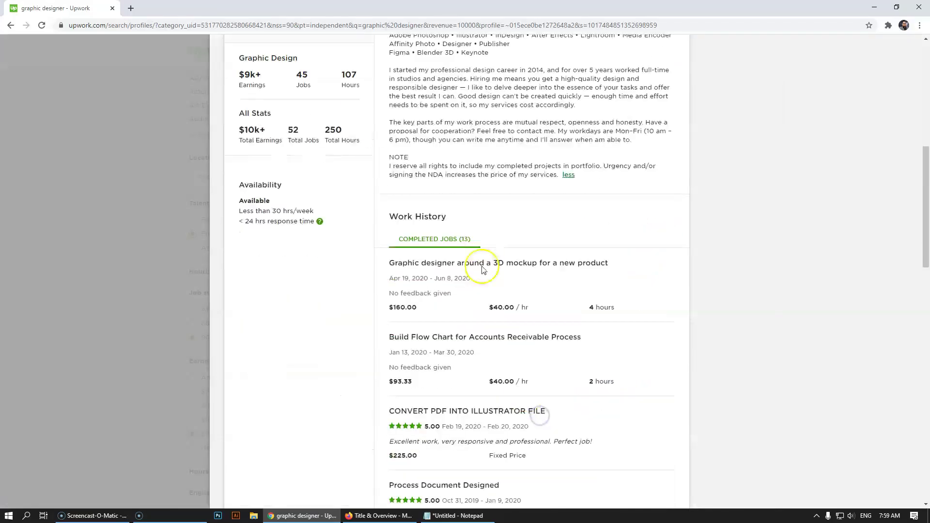
scroll(483, 270, "up", 3)
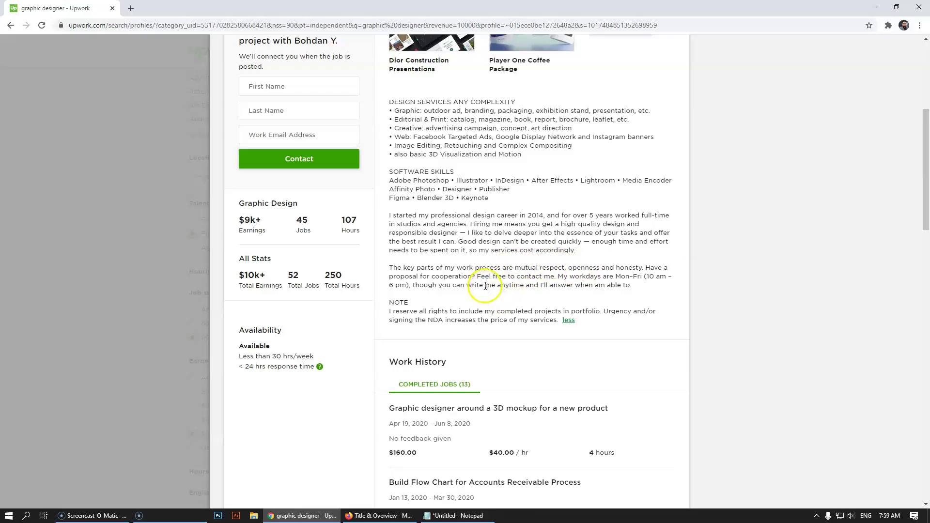
left_click(130, 252)
scroll(564, 298, "down", 6)
- Read another designer's full overview, close the profile and scroll further down the results
left_click(584, 228)
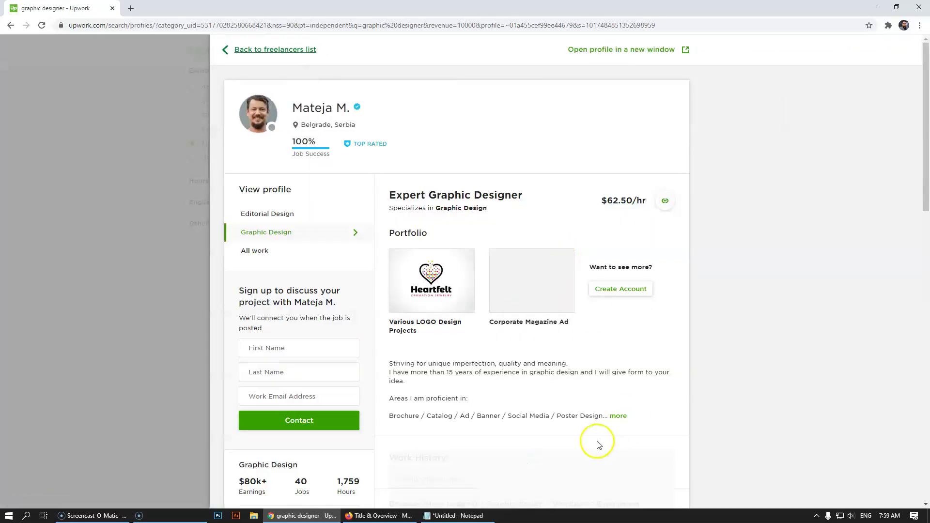
left_click(618, 416)
scroll(540, 342, "down", 6)
scroll(542, 342, "up", 2)
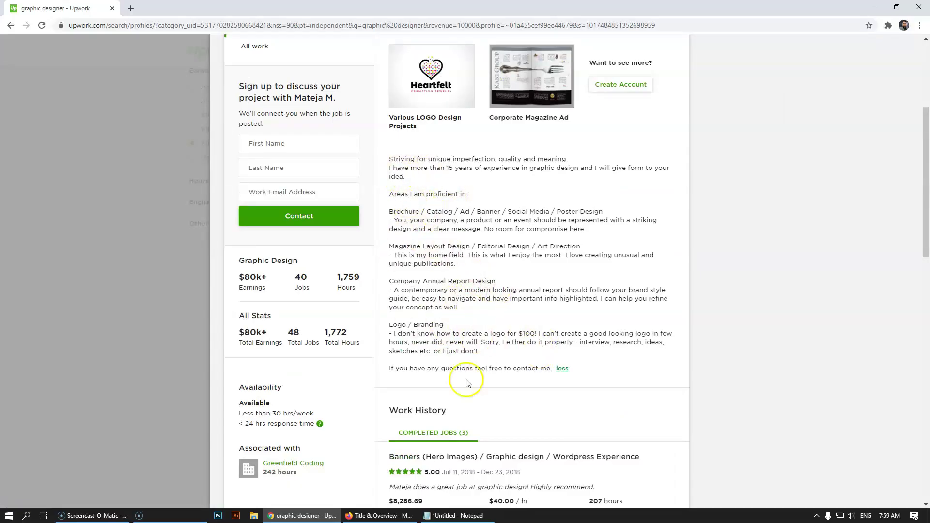
left_click(77, 244)
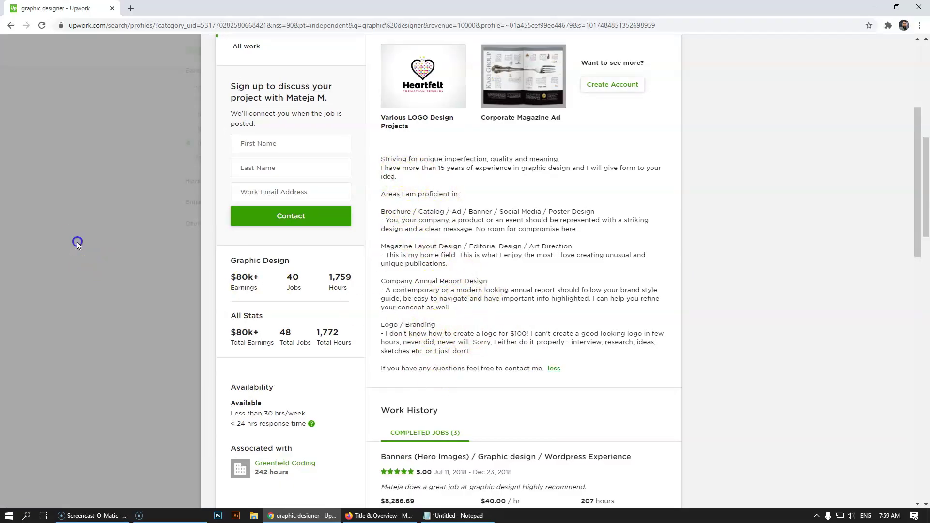
scroll(531, 320, "down", 6)
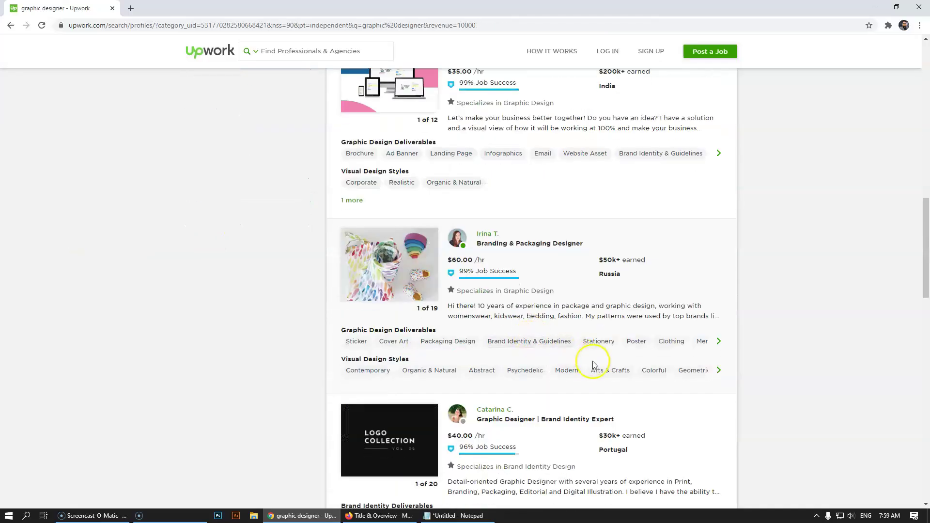
scroll(593, 365, "down", 4)
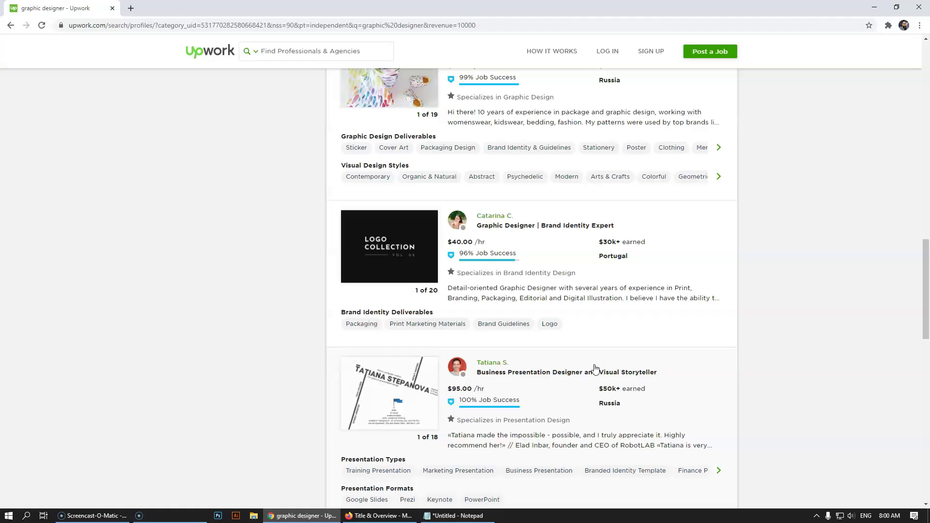
scroll(596, 368, "down", 6)
- Open the book designer's profile, expand the full bio, then close it
left_click(588, 318)
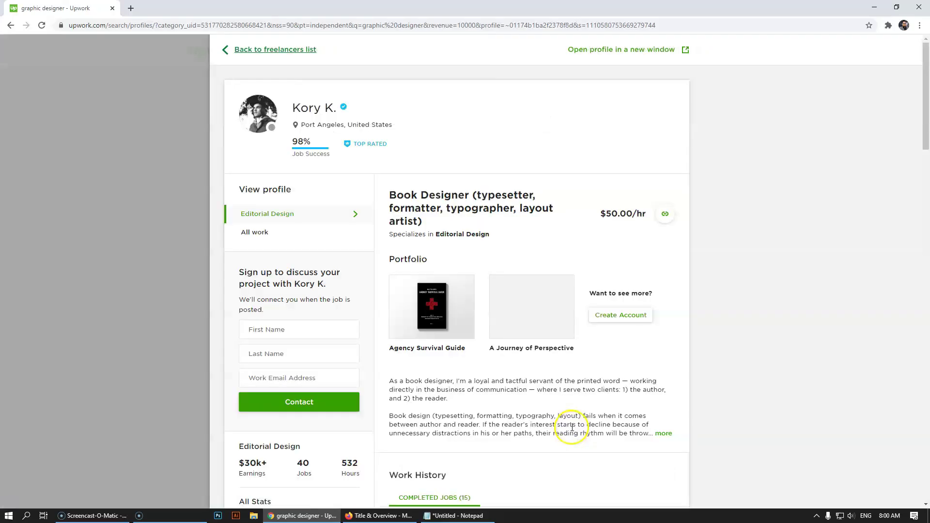
scroll(572, 428, "down", 3)
scroll(573, 428, "up", 3)
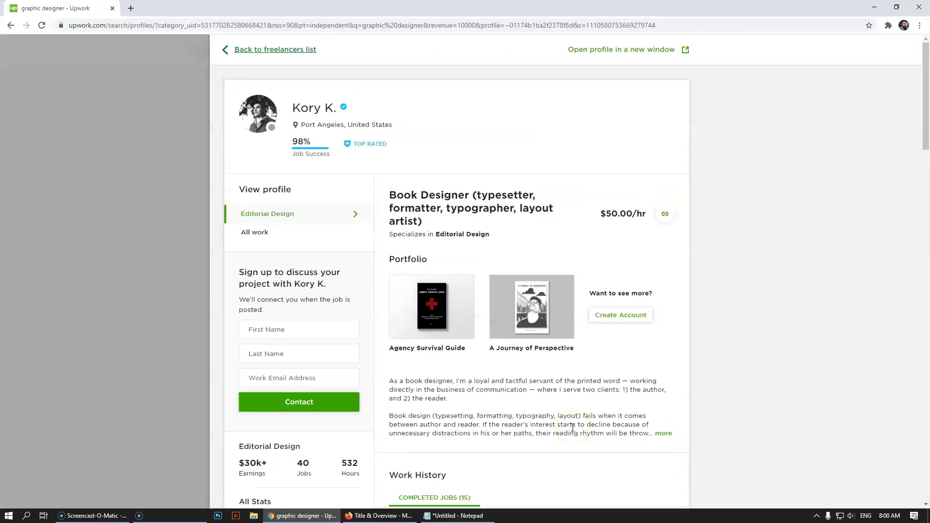
scroll(573, 428, "down", 3)
left_click(668, 289)
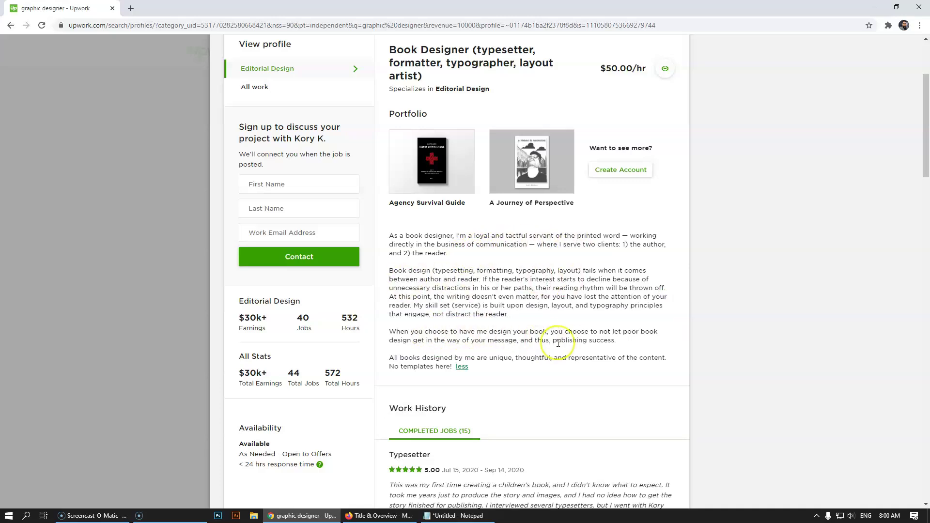
left_click(73, 276)
scroll(533, 356, "down", 4)
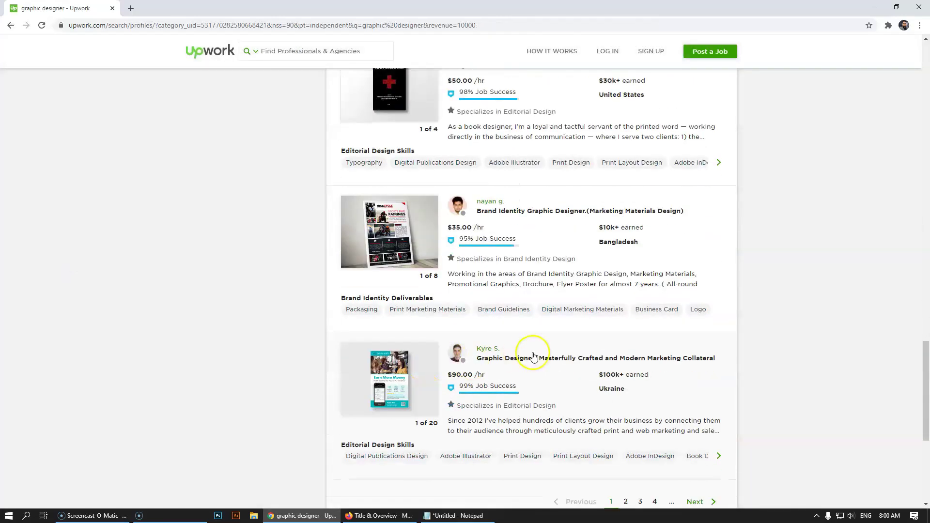
left_click(613, 278)
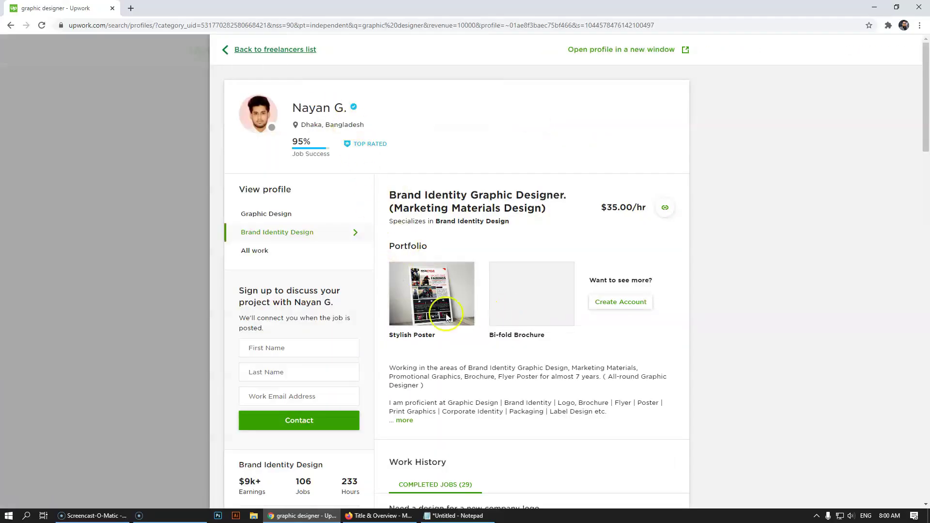
scroll(504, 330, "down", 3)
left_click(405, 275)
scroll(451, 262, "down", 1)
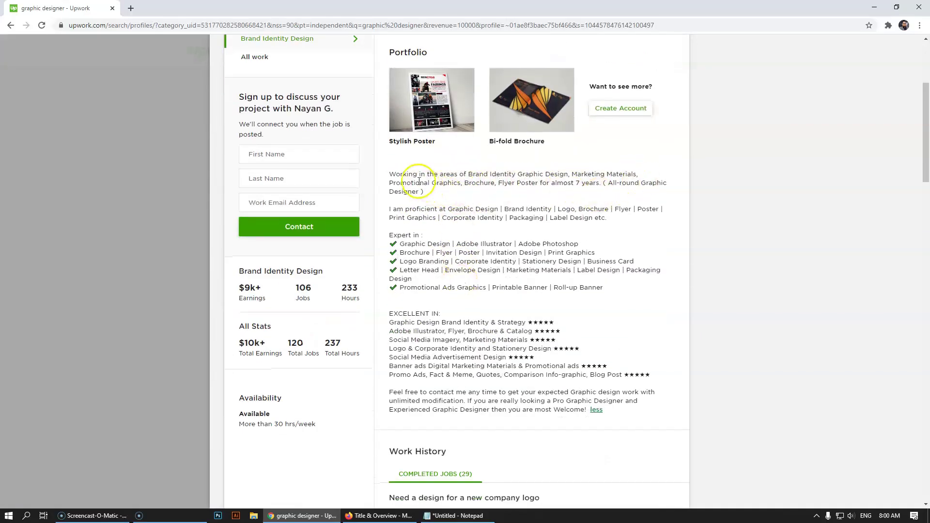
left_click_drag(425, 175, 489, 194)
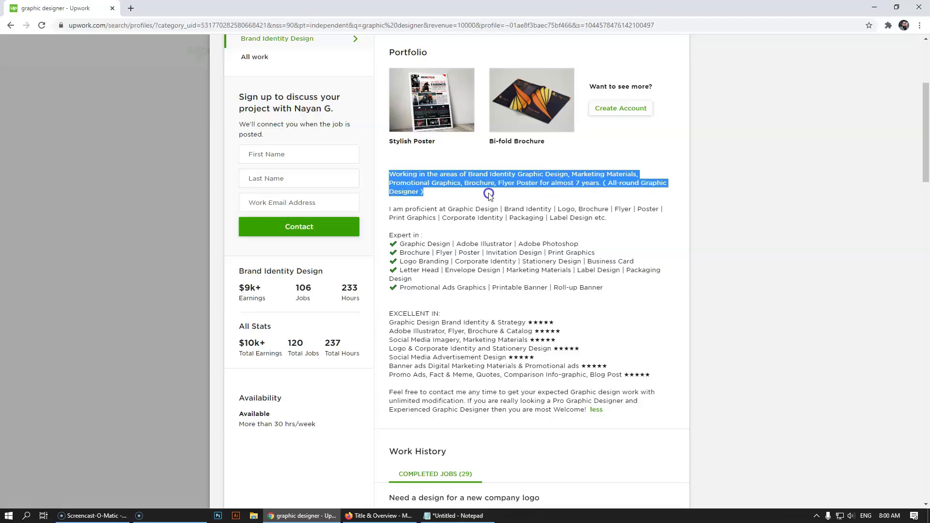
left_click(426, 192)
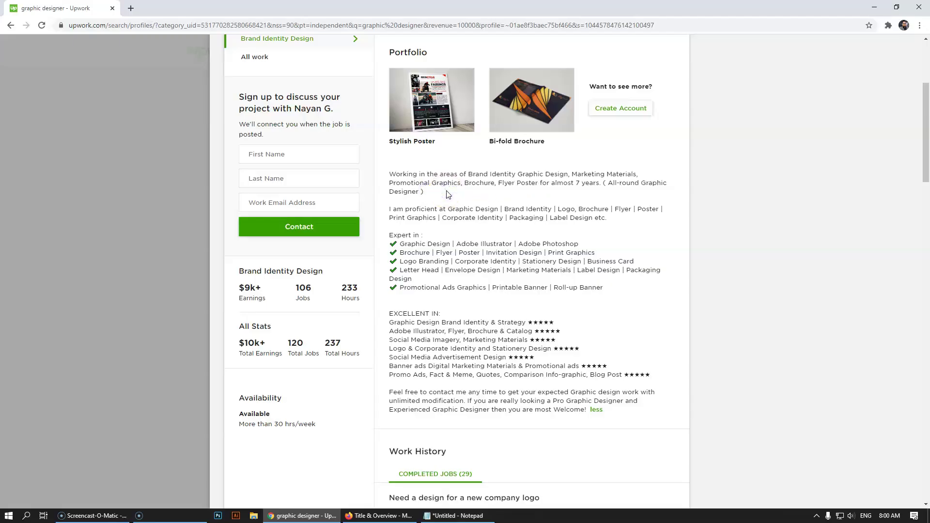
left_click(458, 222)
scroll(466, 392, "up", 2)
scroll(466, 391, "down", 2)
left_click_drag(388, 392, 535, 391)
left_click(526, 383)
scroll(504, 373, "up", 5)
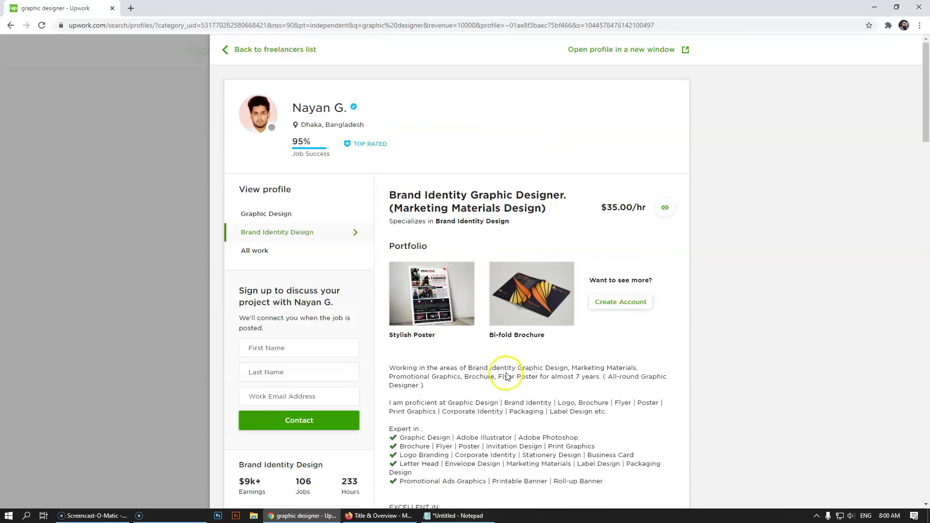
scroll(507, 377, "down", 4)
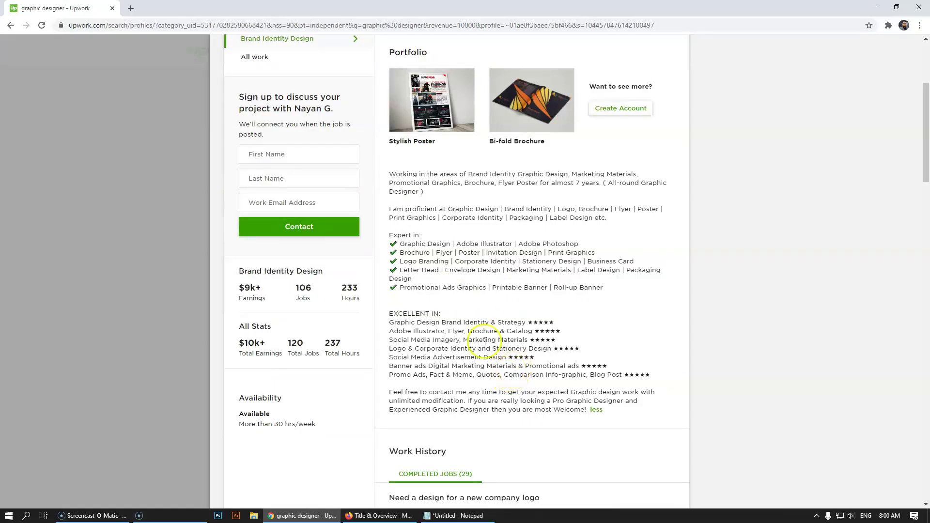
left_click(143, 281)
scroll(543, 365, "down", 5)
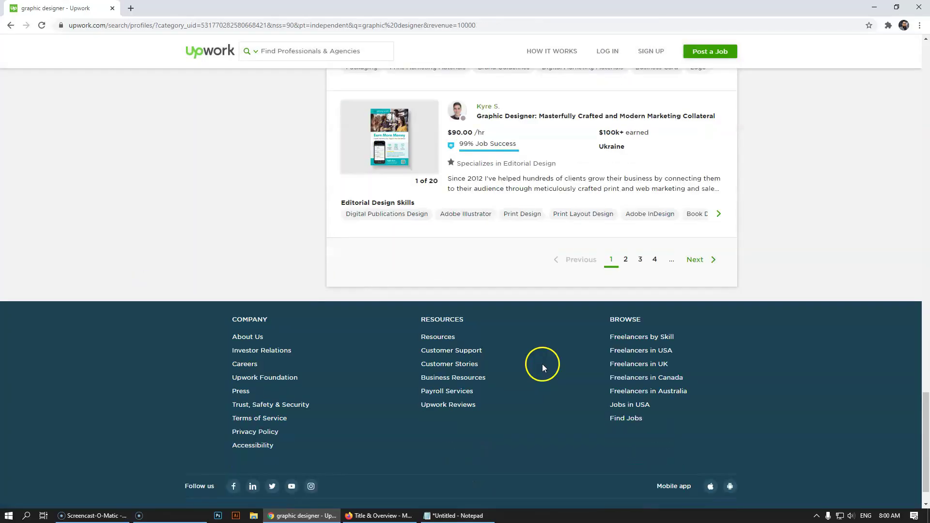
left_click(575, 181)
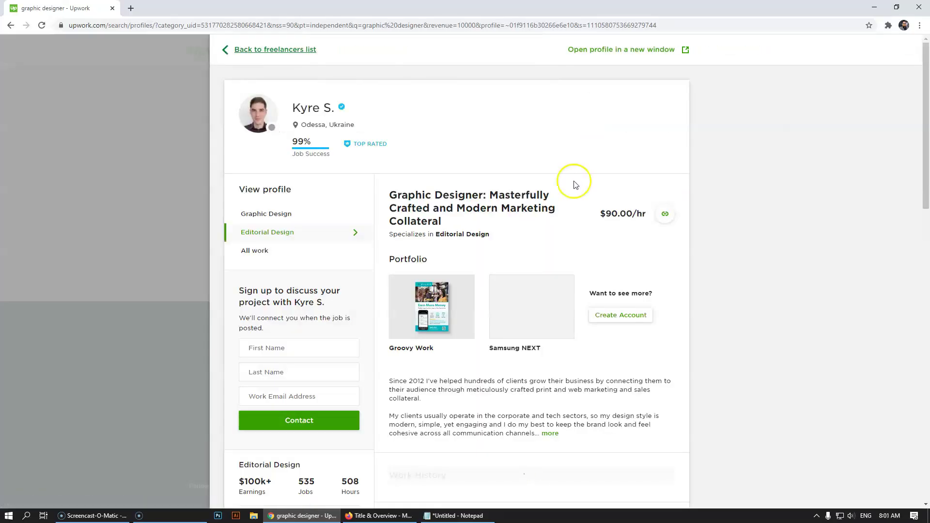
scroll(534, 242, "down", 3)
left_click(550, 289)
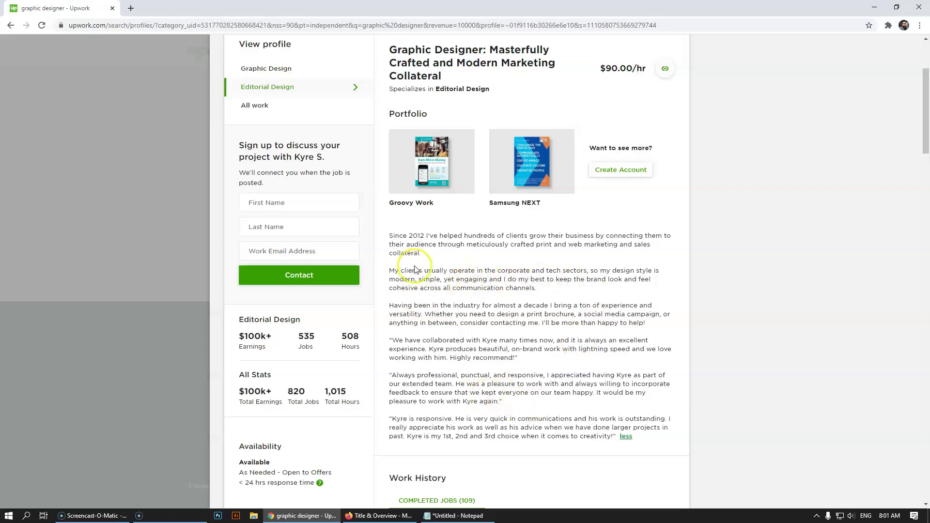
scroll(409, 245, "down", 2)
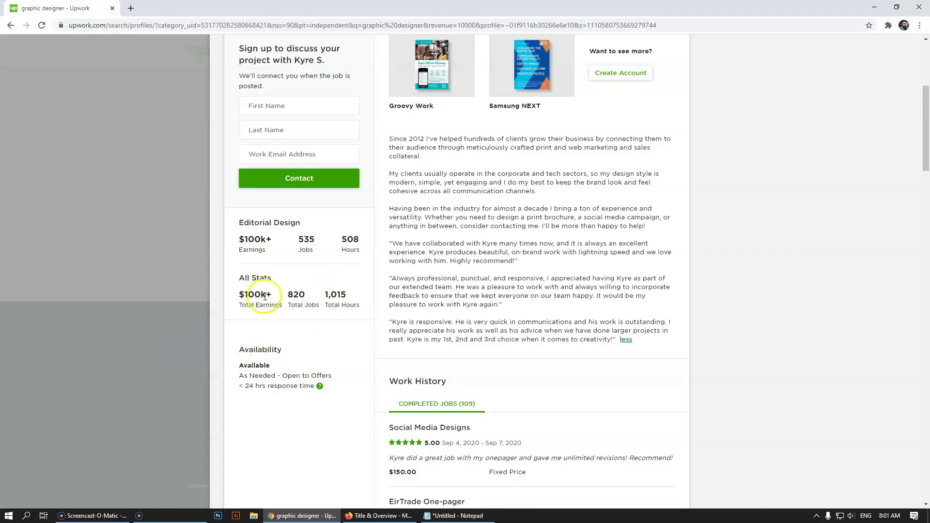
left_click_drag(265, 295, 240, 294)
left_click(516, 218)
left_click(24, 179)
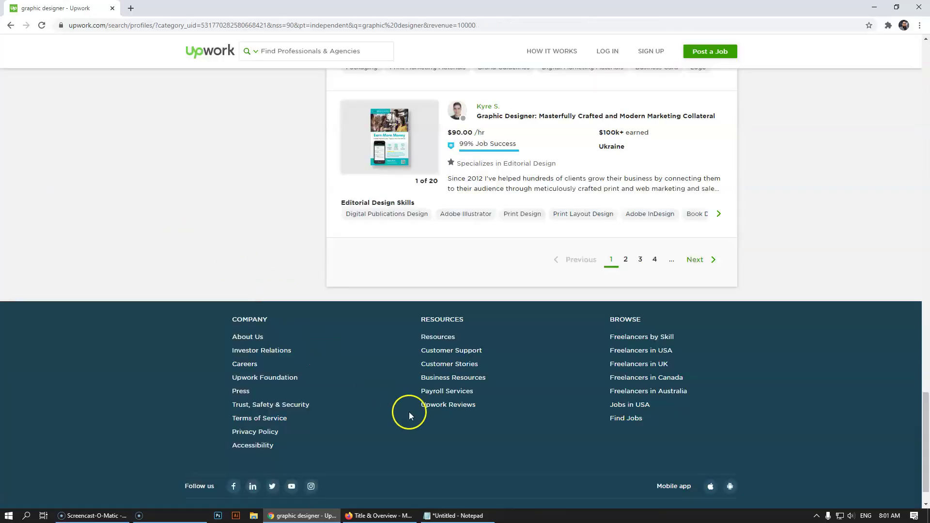
- Finish the sentence with 'successfully.', fixing the misspelled 'succesfully' from spelling suggestions
left_click(380, 516)
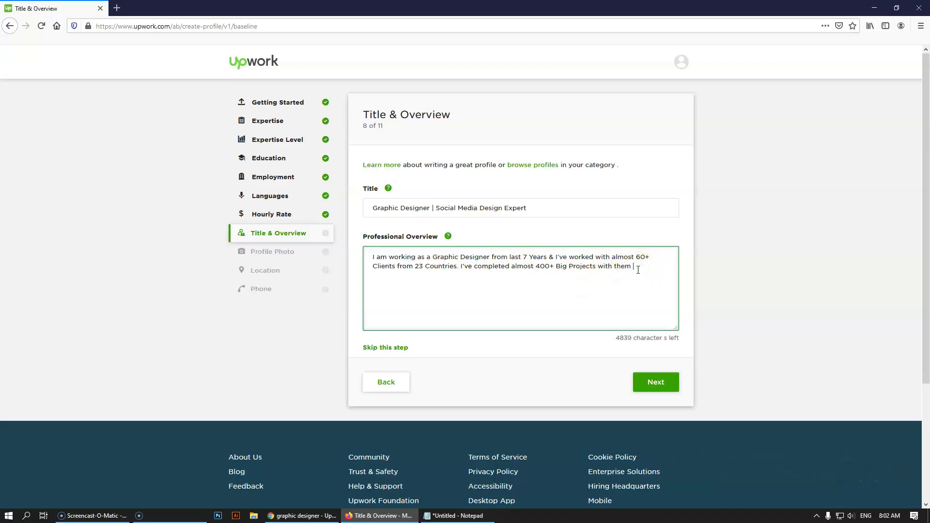
type("ully.")
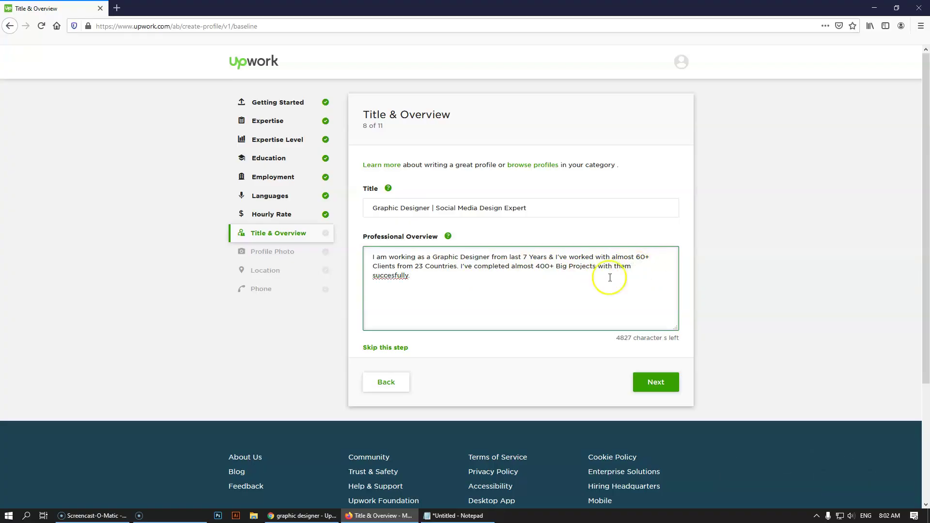
right_click(390, 275)
left_click(412, 282)
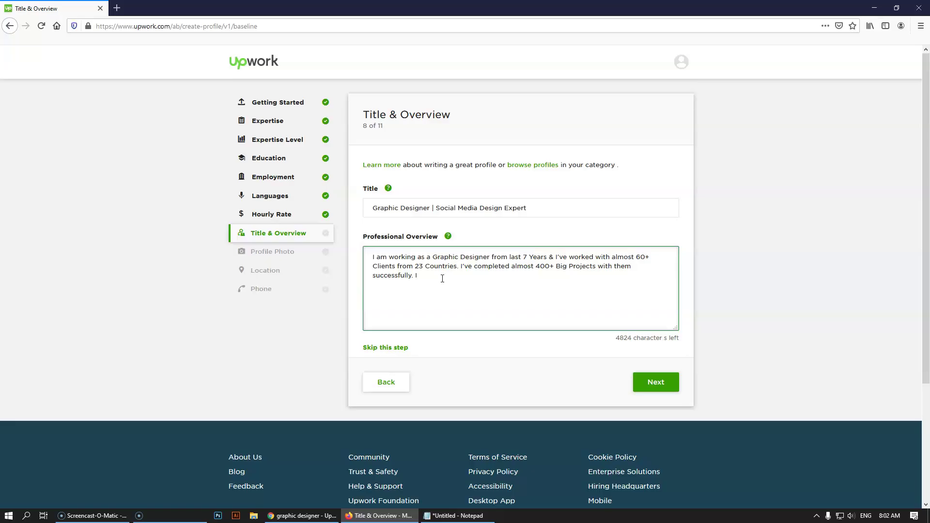
- Add that you can design anything in graphic design but are expert in Social Media Design
type("am")
key("BackSpace")
key("BackSpace")
type("can design any")
type("thing relate")
type("d F")
type("raphica")
type("l Design")
type(" but I am e")
type("xpert in SOcia")
key("BackSpace")
key("BackSpace")
type("am")
key("BackSpace")
key("BackSpace")
key("BackSpace")
key("BackSpace")
key("BackSpace")
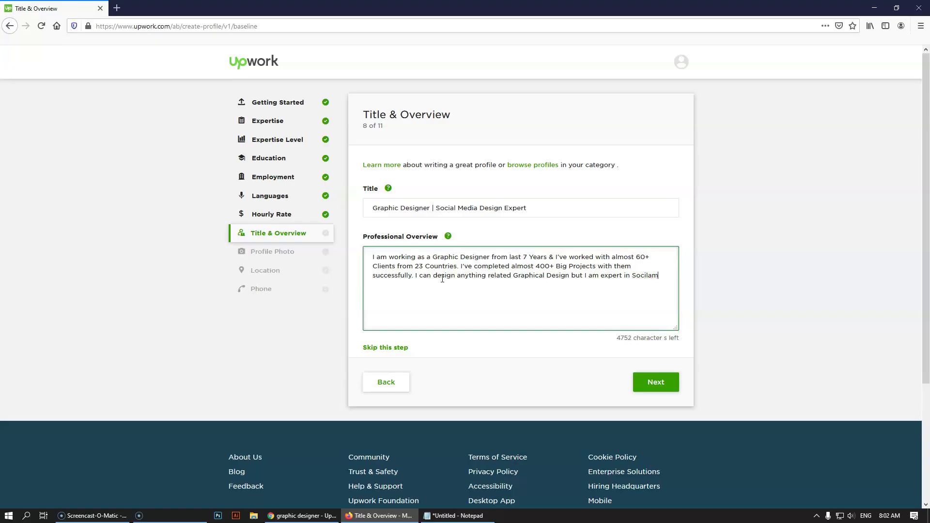
type("ial Media Design")
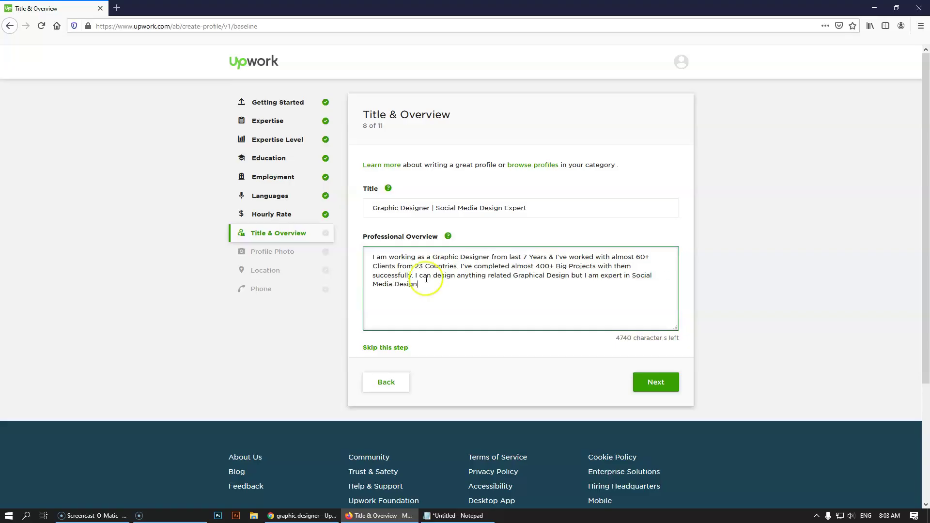
left_click_drag(440, 208, 534, 209)
left_click(431, 286)
- Replace 'Social Media' with 'Print' in both the profile title and the overview
left_click(460, 209)
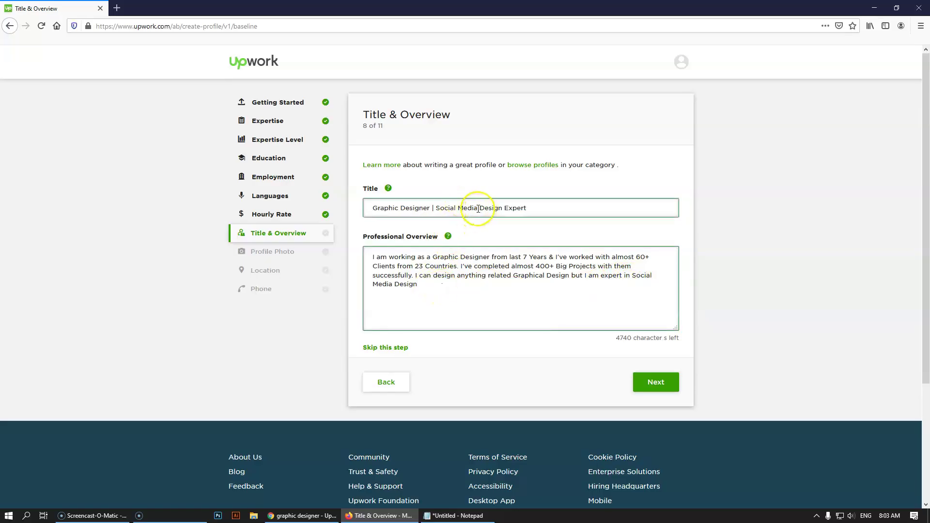
left_click(447, 208)
left_click(460, 208)
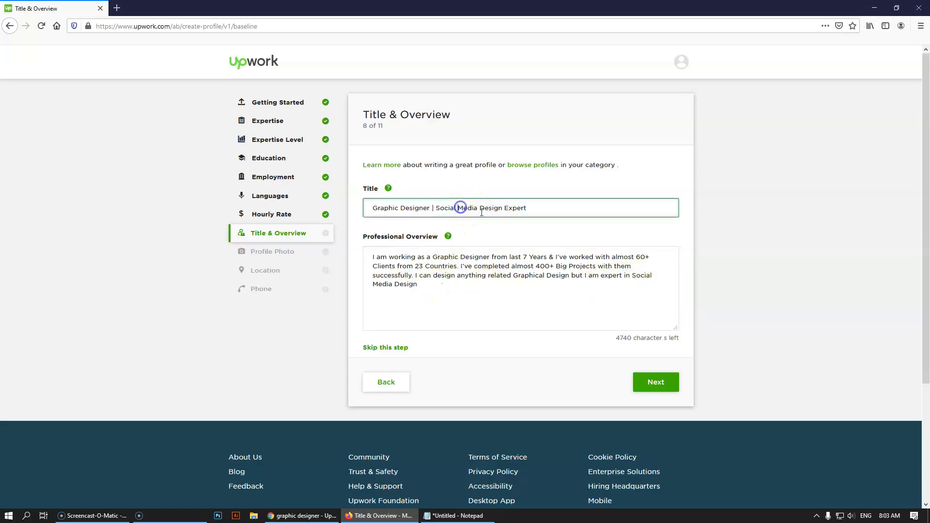
left_click_drag(478, 208, 436, 208)
type("Print")
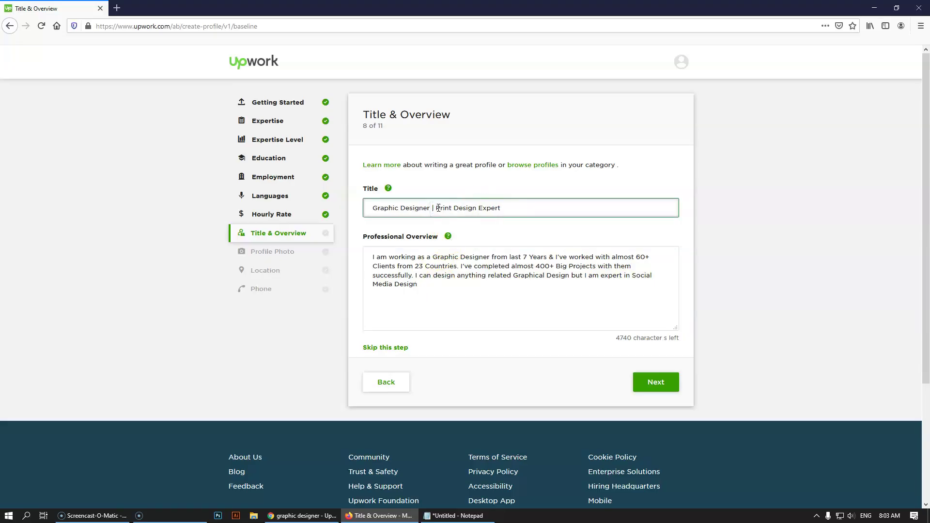
left_click(632, 279)
left_click(394, 284, "shift")
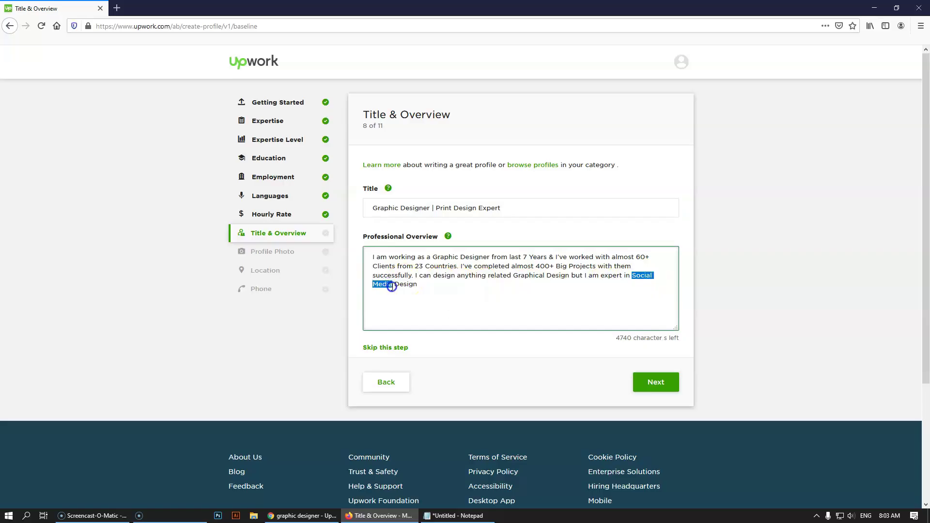
type("Print")
type(".")
- Check the Notepad outline, then start a new overview line reading 'I am Providing'
left_click(455, 516)
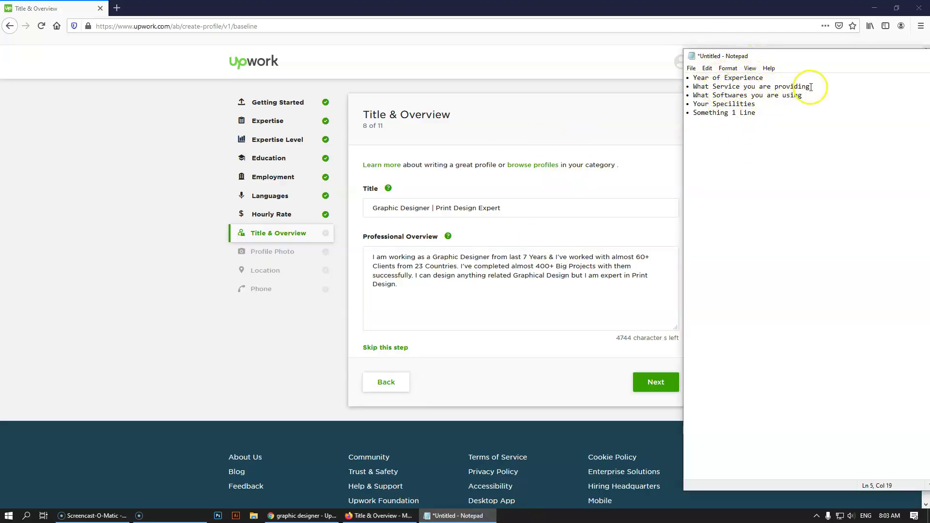
left_click(388, 307)
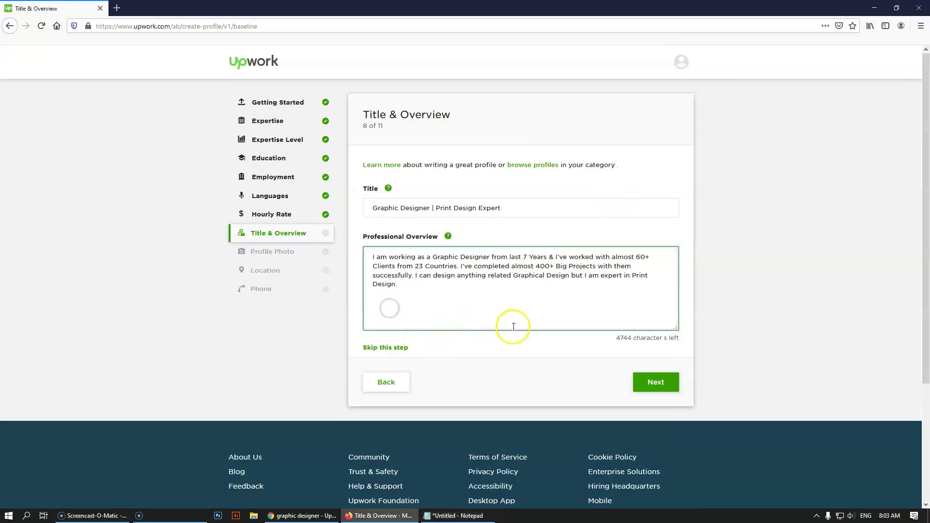
type("I am Providing")
- Search the web for 'text symbols' in a new tab and open coolsymbol.com
left_click(116, 8)
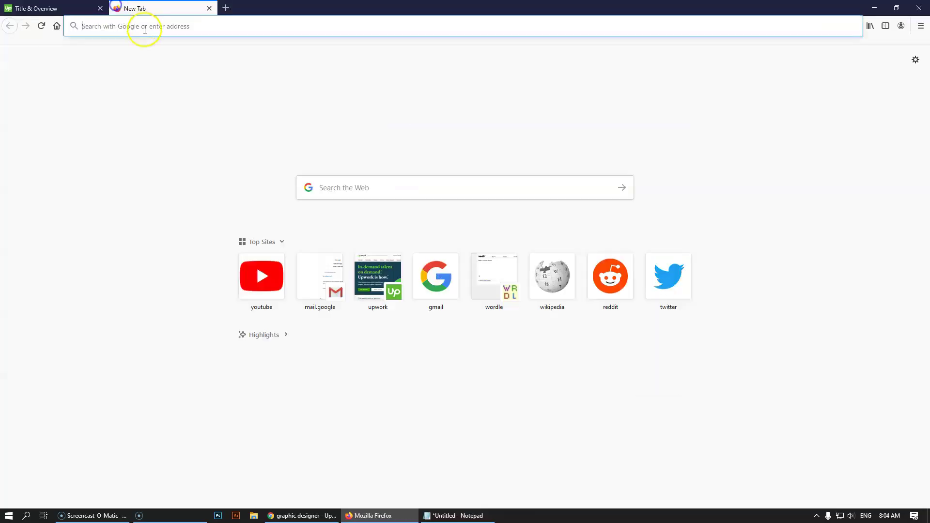
left_click(145, 28)
type("tex")
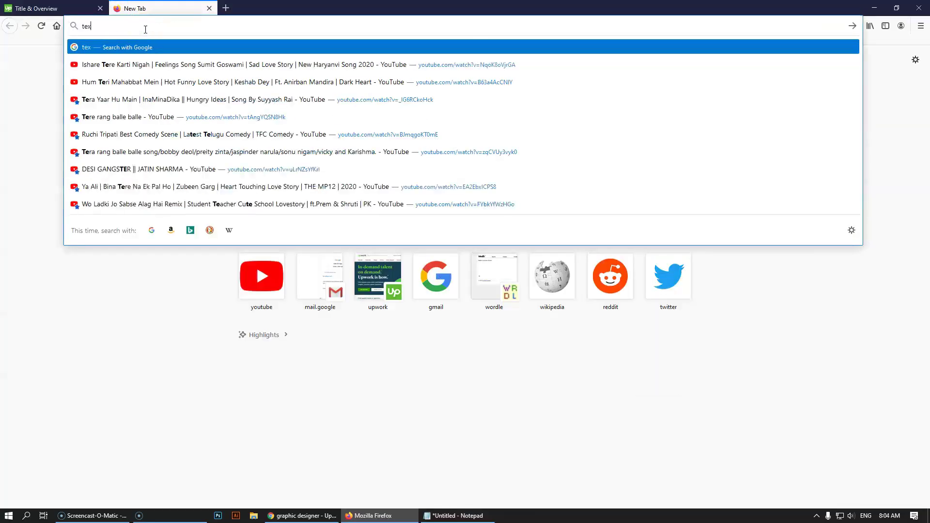
type("t sym")
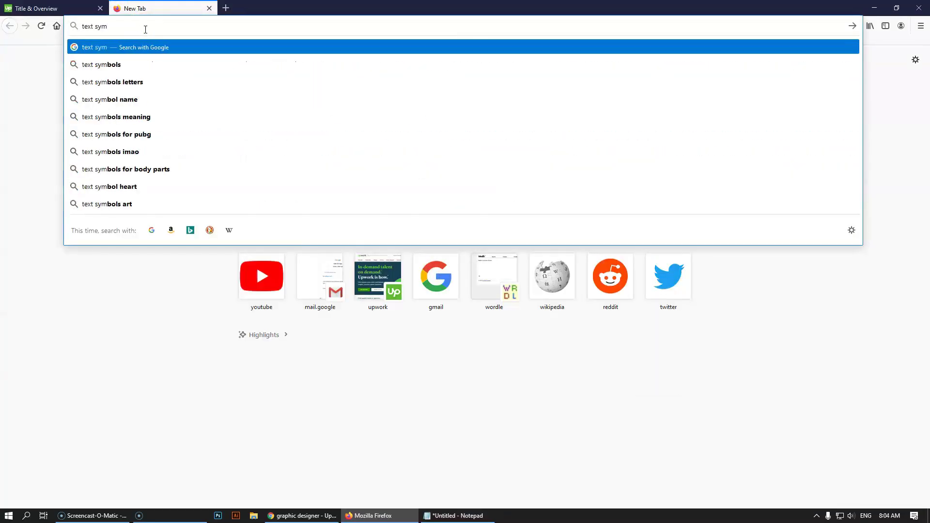
type("bols")
key("Return")
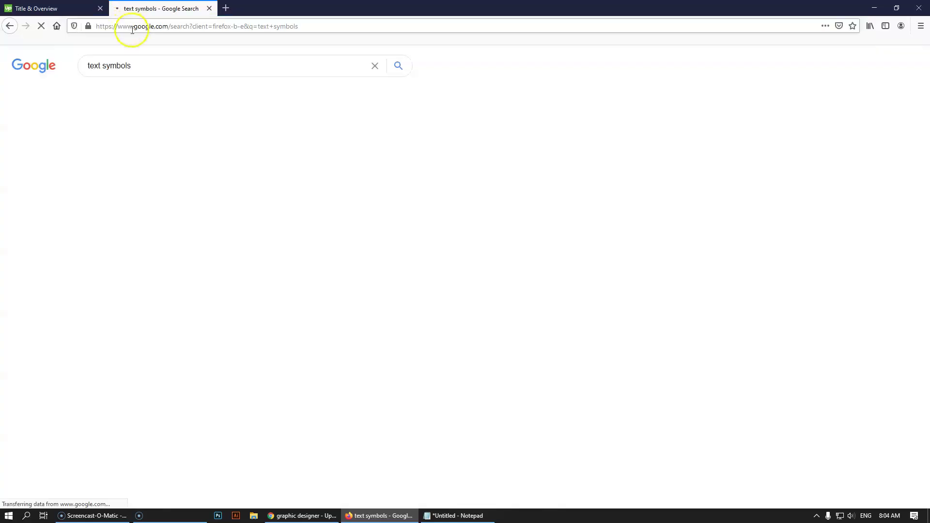
left_click(166, 148)
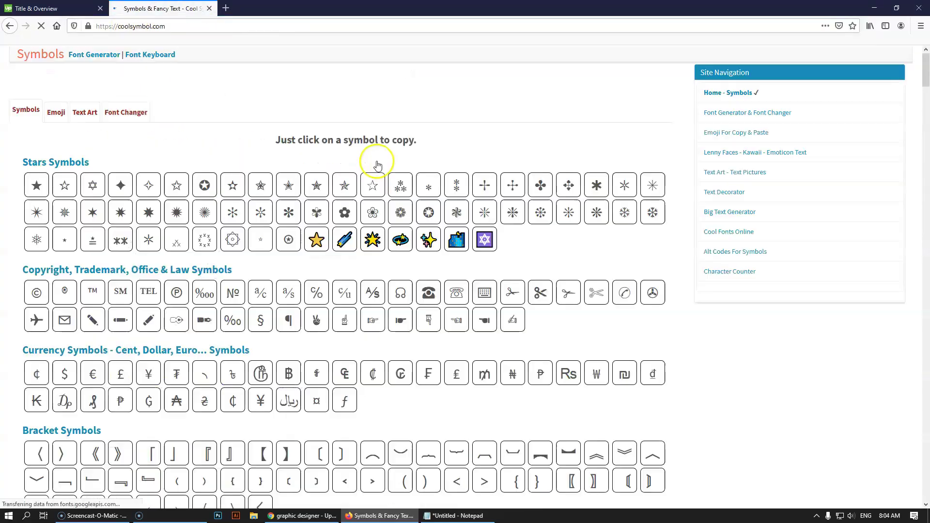
- Copy the green boxed check-mark symbol and return to the Upwork Title & Overview form
scroll(399, 288, "down", 20)
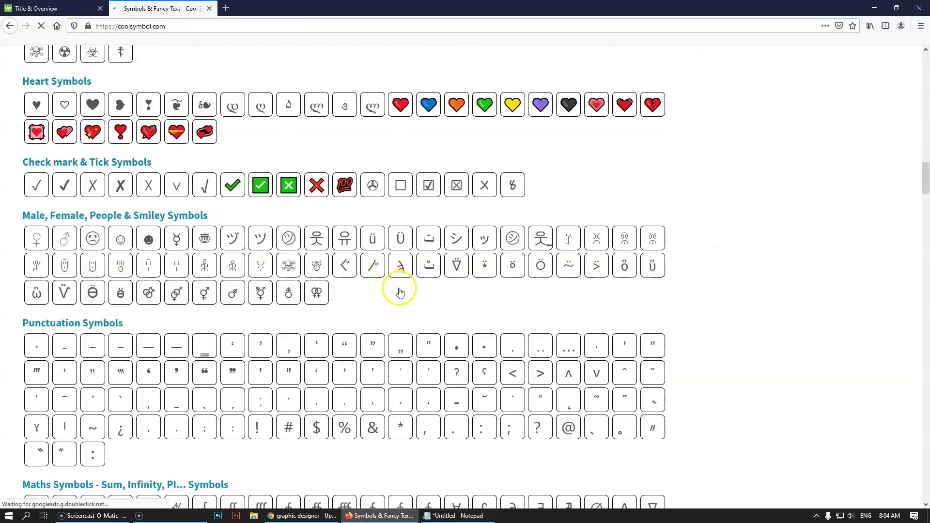
scroll(401, 291, "up", 3)
scroll(402, 291, "down", 20)
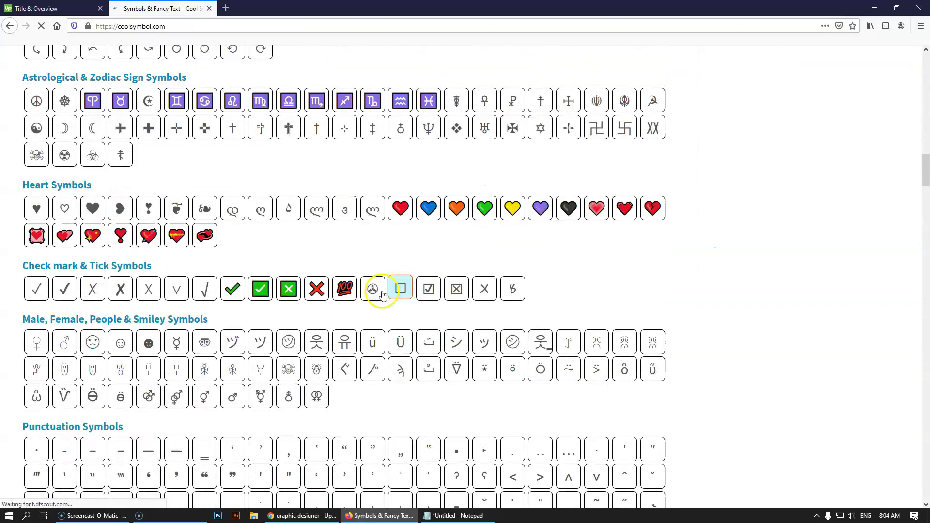
left_click(261, 285)
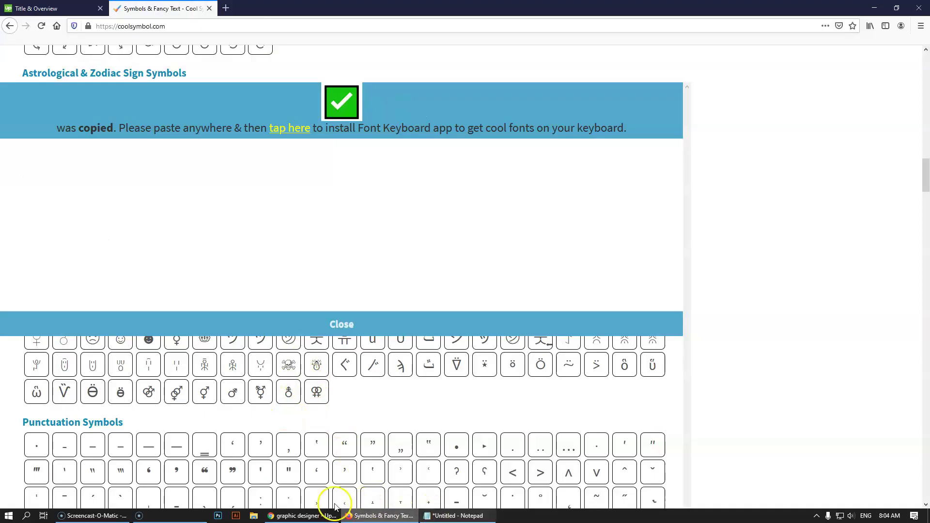
left_click(293, 514)
left_click(378, 515)
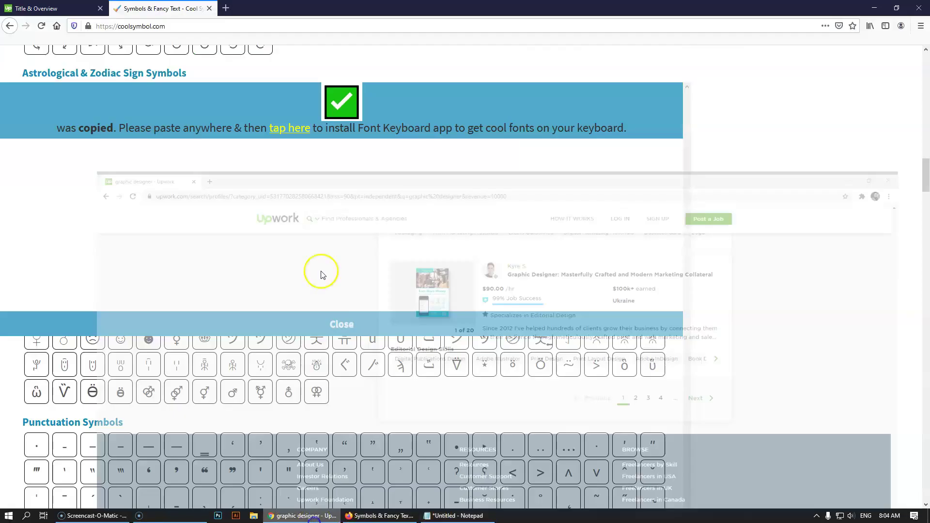
- Paste the check mark before 'I am Providing' and add blank lines below it
left_click(372, 311)
key("ctrl+v")
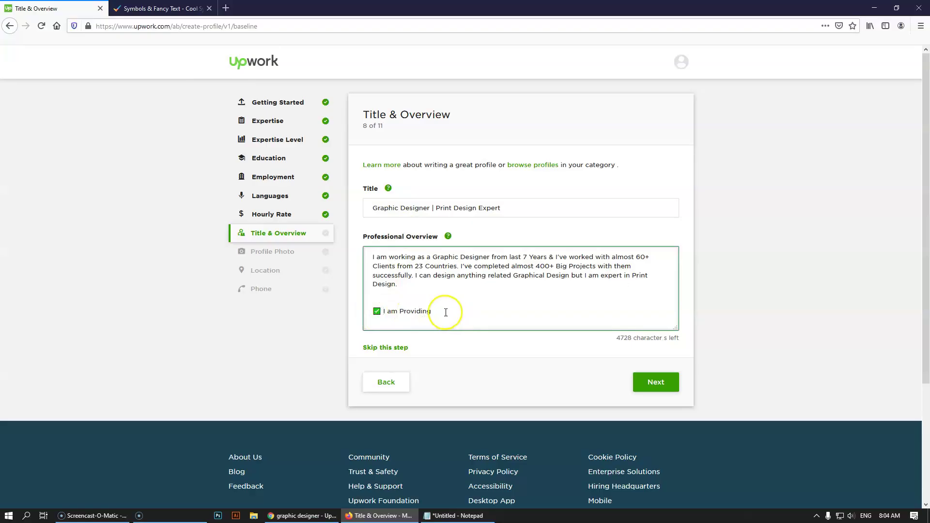
key("Return")
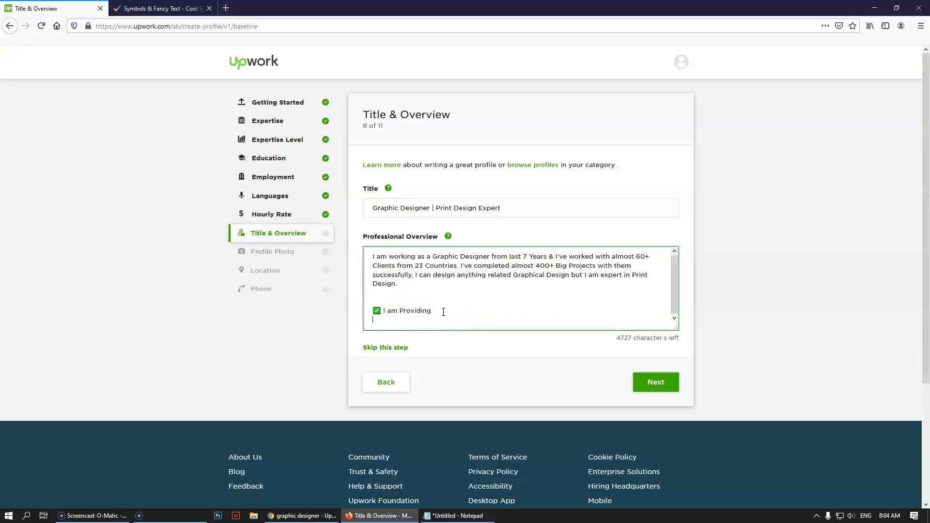
key("Return")
left_click(379, 308)
left_click(377, 289)
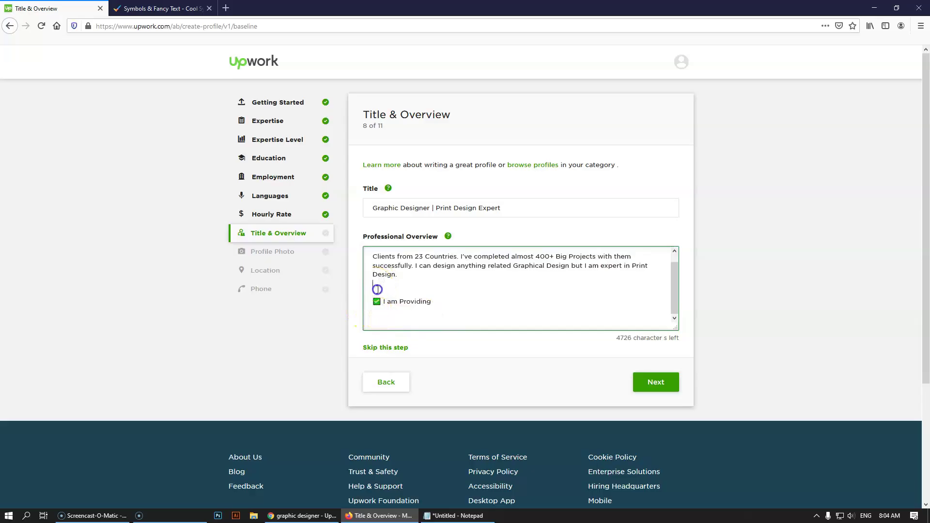
left_click(423, 319)
left_click(416, 322)
- List Flyer Design, - Magazine Design, - Brochure Design and - Compay Profile Design beneath the heading
type("Flyer Design")
key("Return")
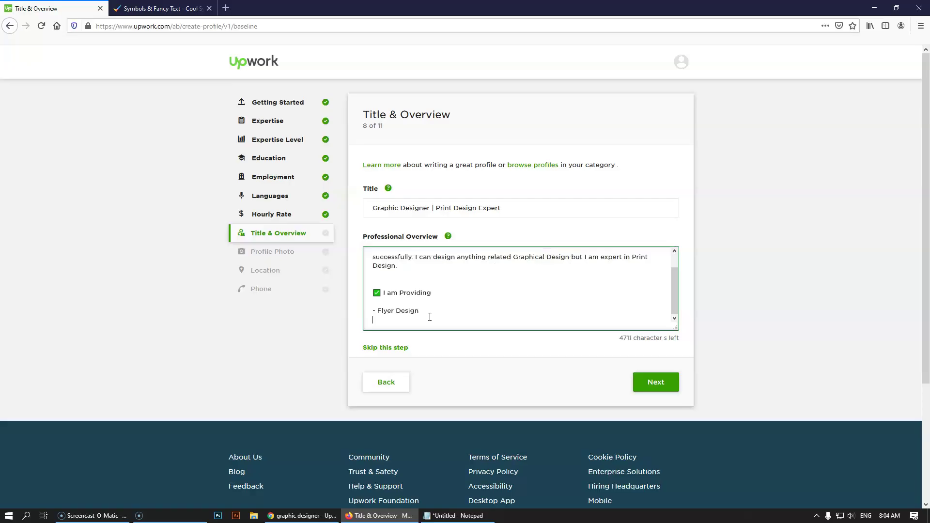
type("- Magazine Design")
key("Return")
type("- ")
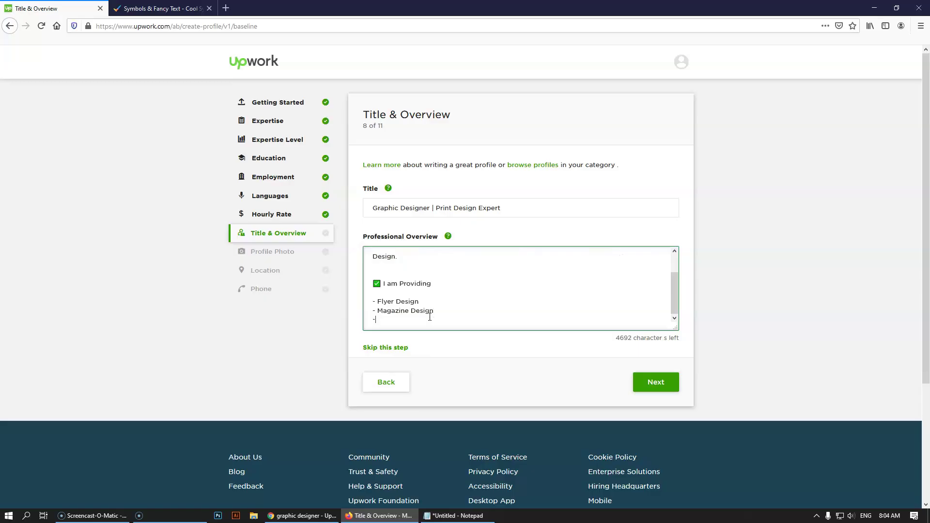
type("Brochure Design")
key("Return")
type("- Compay ")
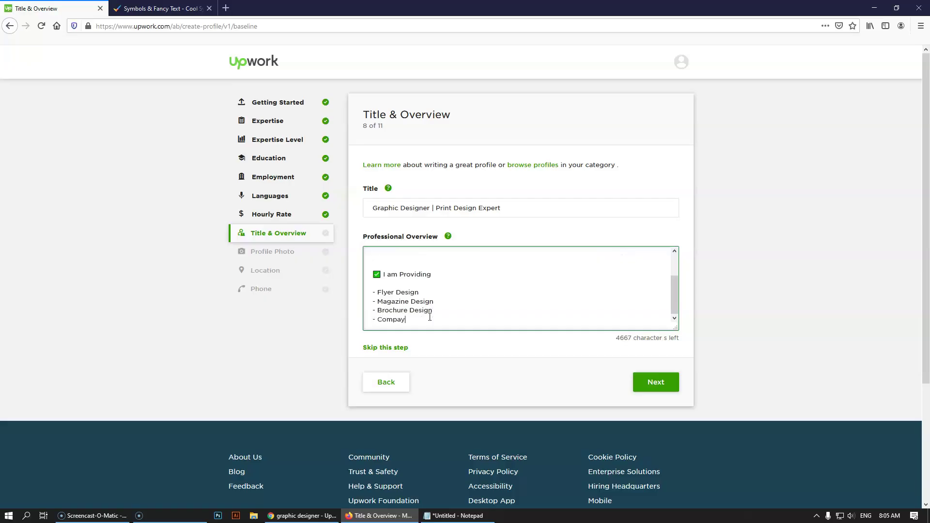
type("Profile Design")
key("Return")
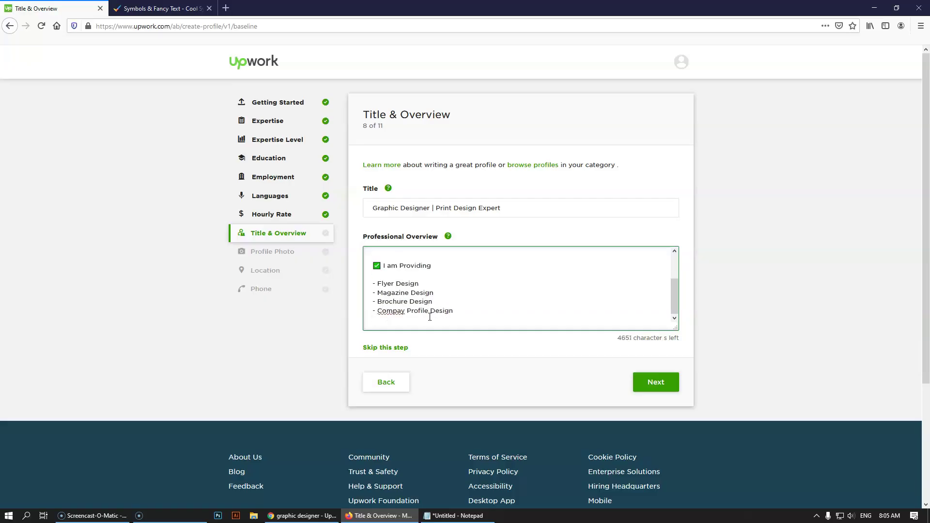
- Correct 'Compay' to 'Company' and add Book Cover, Catalog and Annual Report Design items
left_click(402, 311)
type("n")
left_click(392, 324)
type("- Book Cover Design")
key("Return")
type("- ")
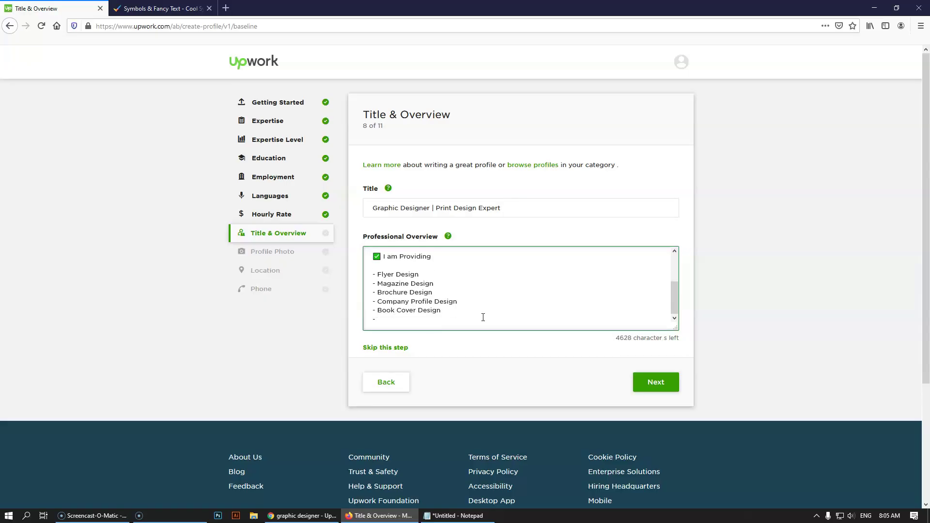
type("Catalog Design")
key("Return")
type("- A")
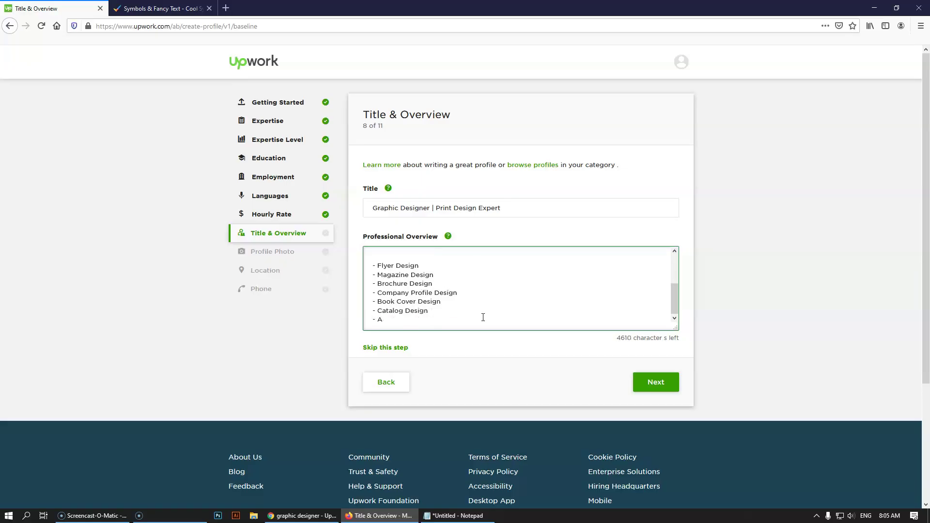
type("nnual Report Design")
key("Return")
- End the services list with a '- And more' line
type("-")
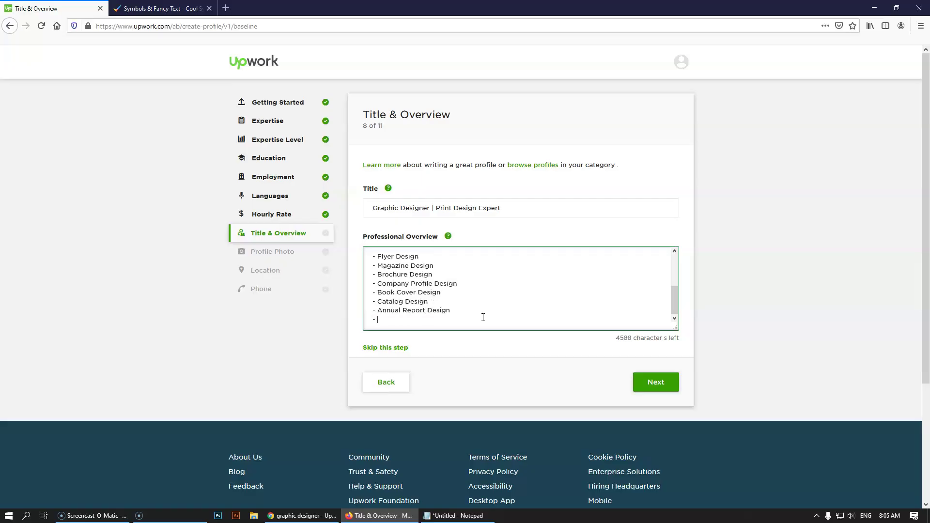
type("nd more")
left_click(380, 256)
scroll(395, 270, "up", 5)
scroll(399, 286, "down", 5)
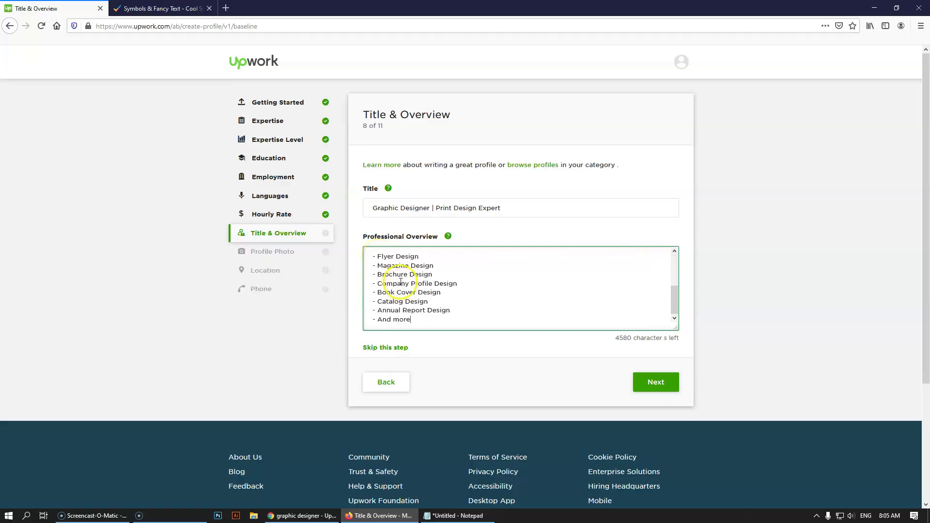
scroll(409, 310, "down", 1)
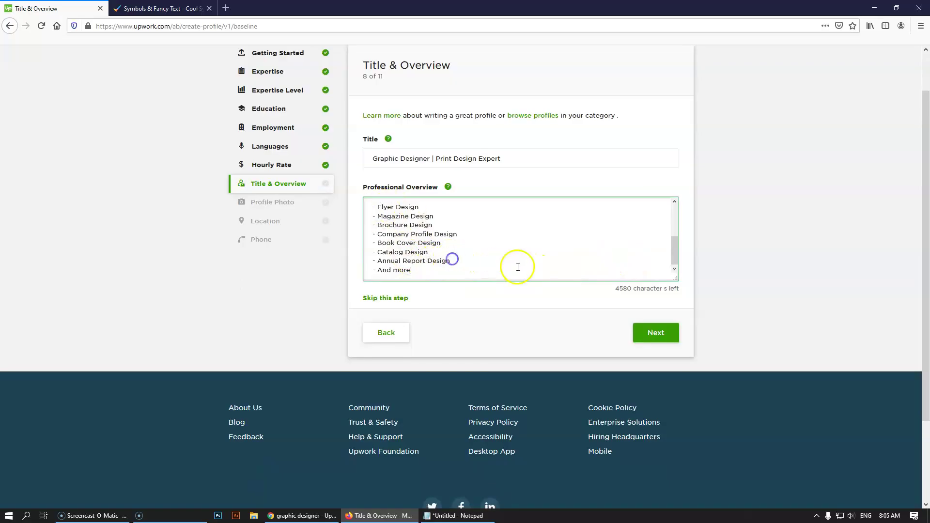
- Insert '- Banner Design' and '- Poster Design' items before the last line
key("Return")
type("- Banner Design")
key("Return")
type("- P")
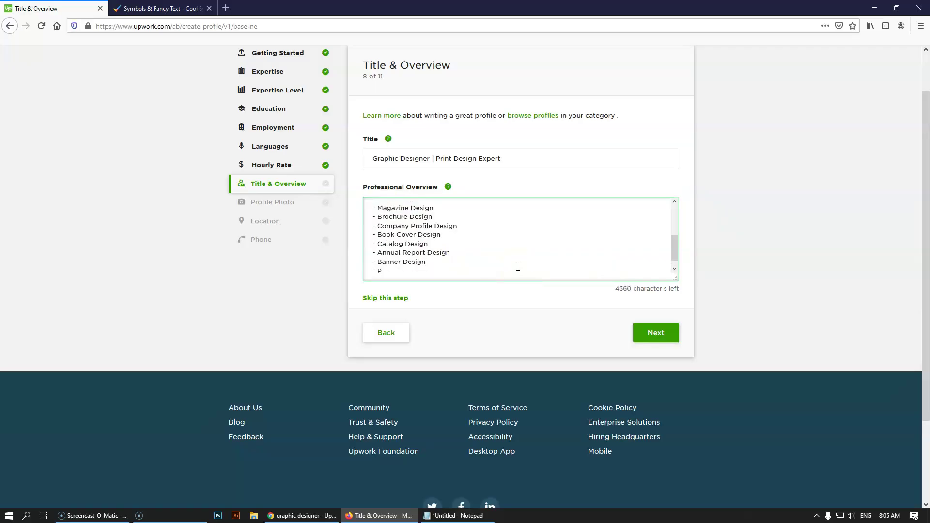
type("oster Design")
- Change the last item from '- And more' to '& more'
scroll(516, 267, "down", 1)
scroll(442, 272, "down", 2)
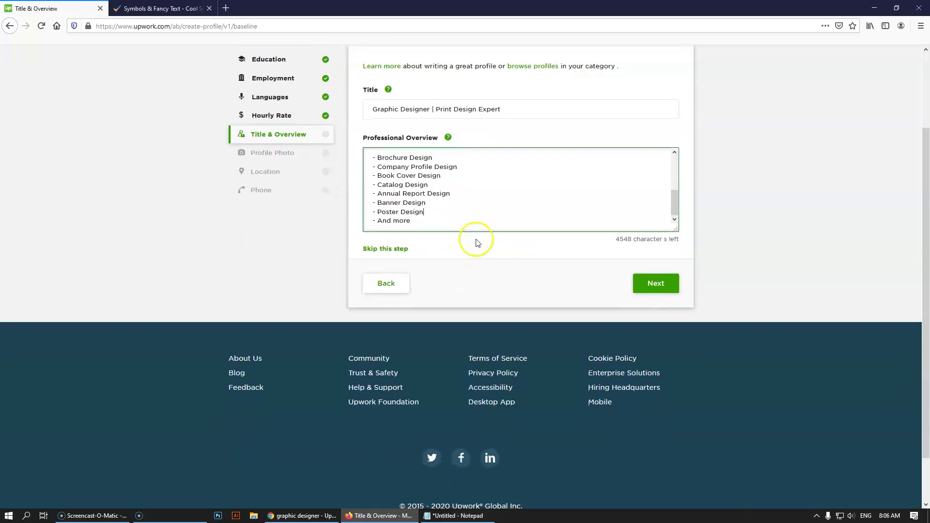
left_click(457, 222)
left_click(432, 224)
left_click_drag(392, 222, 379, 223)
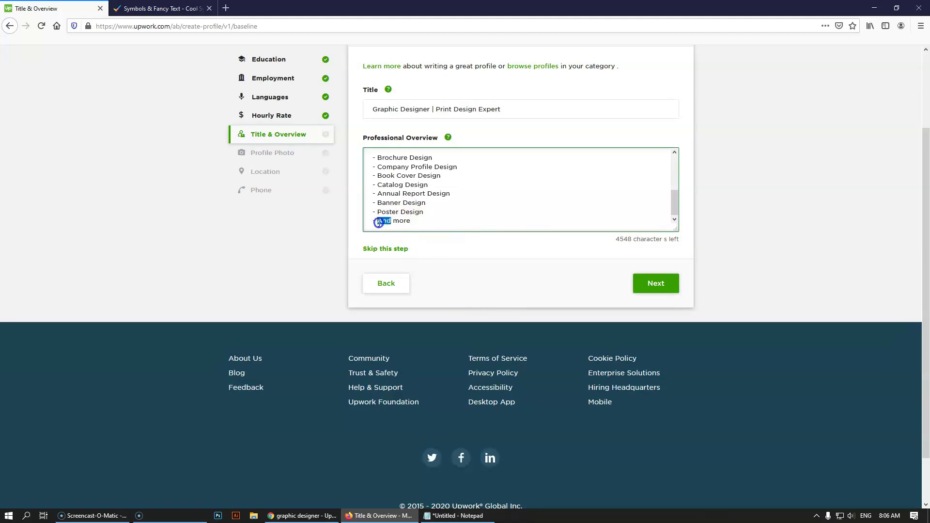
type("&")
left_click(445, 231)
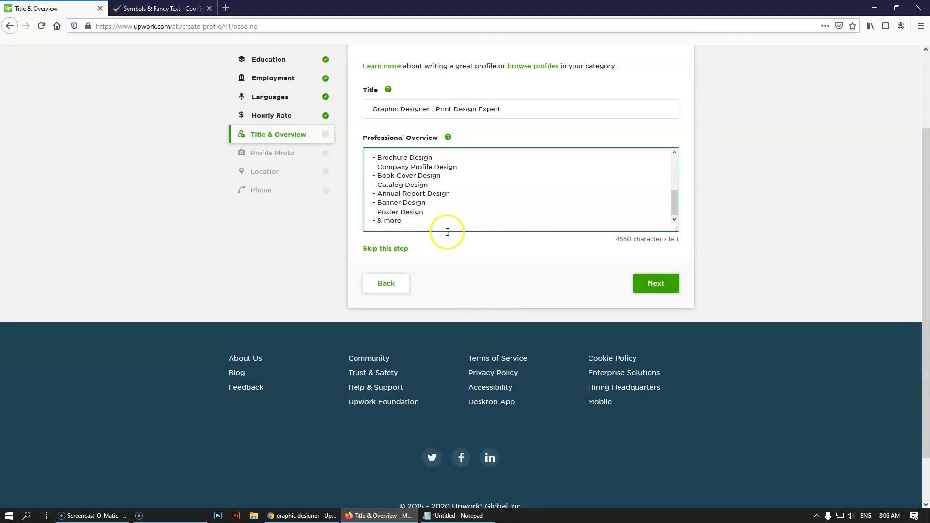
left_click(401, 224)
left_click(376, 223)
key("BackSpace")
left_click(438, 228)
left_click(526, 221)
- Add two blank lines and paste a copy of the check-marked 'I am Providing' heading below
scroll(470, 216, "up", 4)
scroll(470, 217, "down", 6)
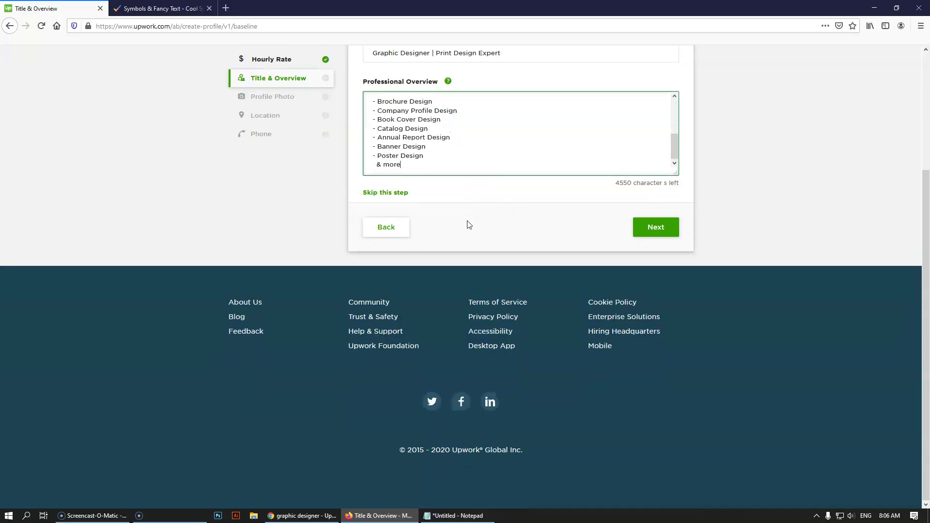
key("Return")
key("Return")
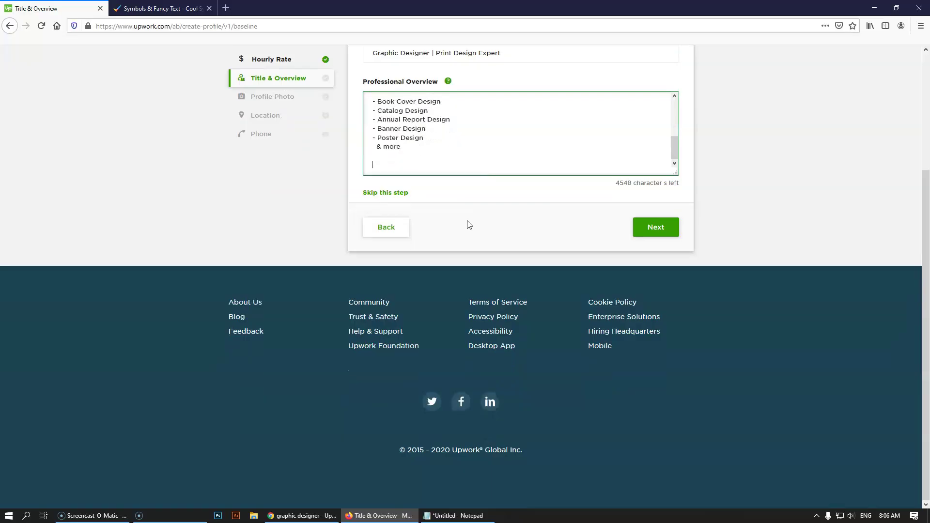
scroll(554, 152, "up", 4)
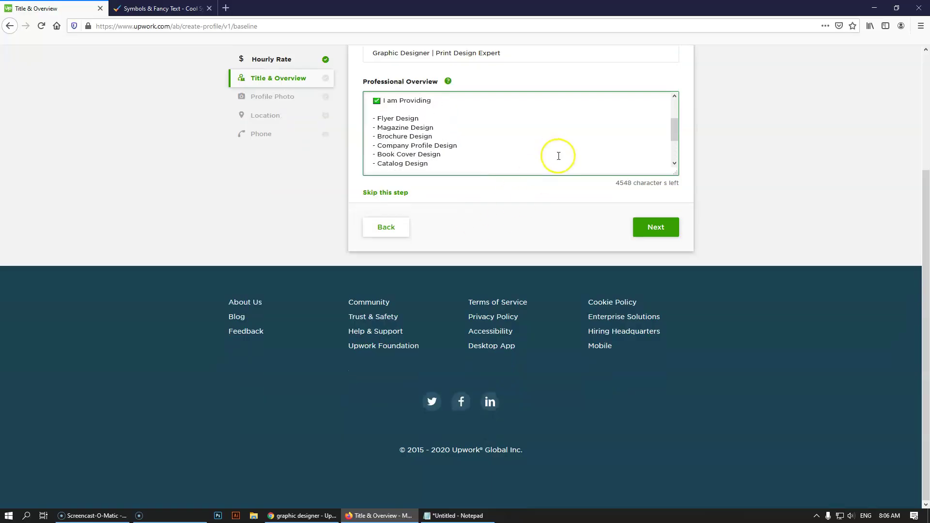
left_click_drag(432, 135, 370, 135)
key("ctrl+c")
scroll(436, 145, "down", 3)
left_click(409, 167)
key("ctrl+v")
- Reword the copied heading to 'I am Using These Softwares' and add blank lines after it
left_click(456, 512)
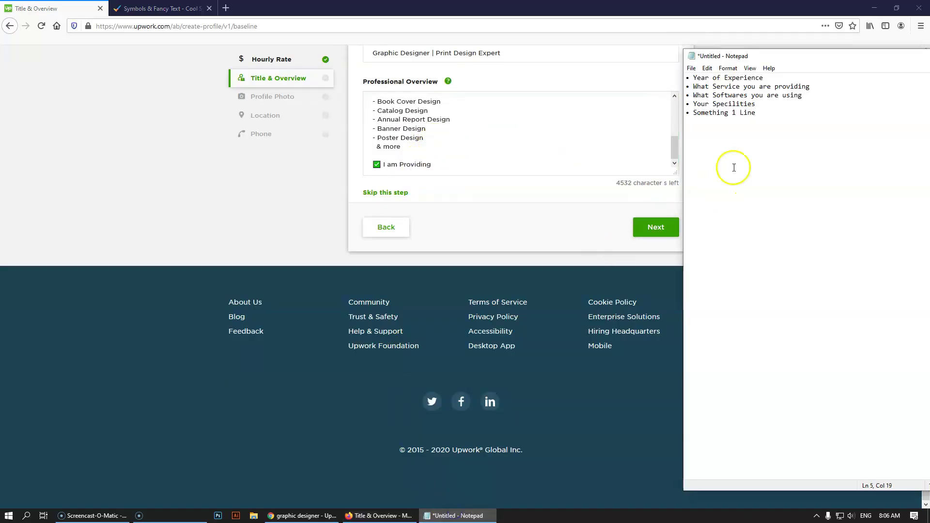
left_click(435, 169)
left_click_drag(433, 165, 399, 165)
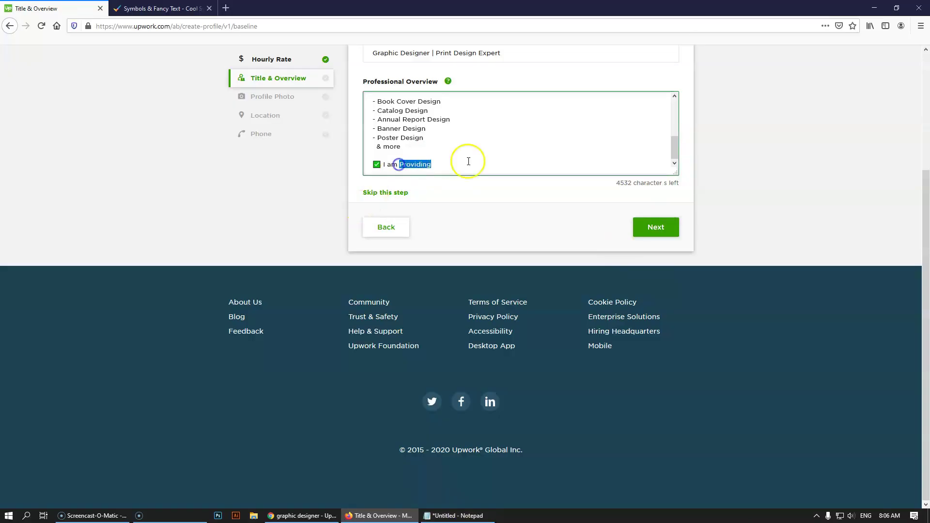
type("Using these")
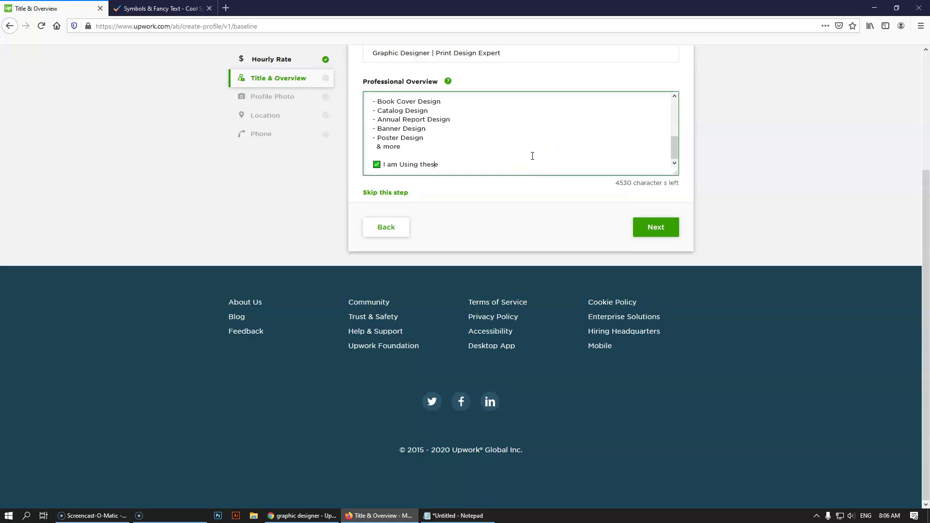
key("ctrl+z")
scroll(532, 154, "up", 2)
left_click(403, 136)
scroll(412, 146, "down", 3)
left_click(426, 164)
key("BackSpace")
type("These Softwares")
key("Return")
key("Return")
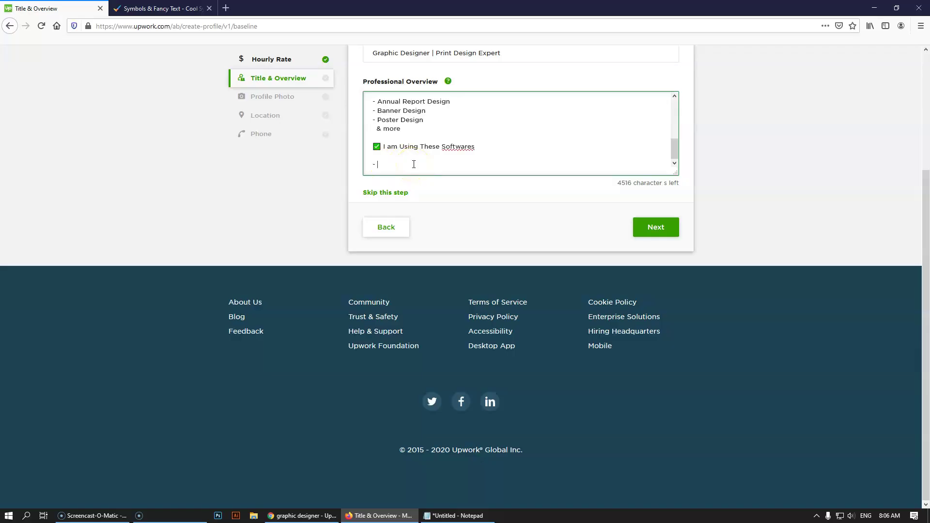
- List '- Adobe Photoshop' and '- Adobe Illustrator', then start another dash item
type("- Adobe Photoshop")
key("Return")
type("- Adobe I")
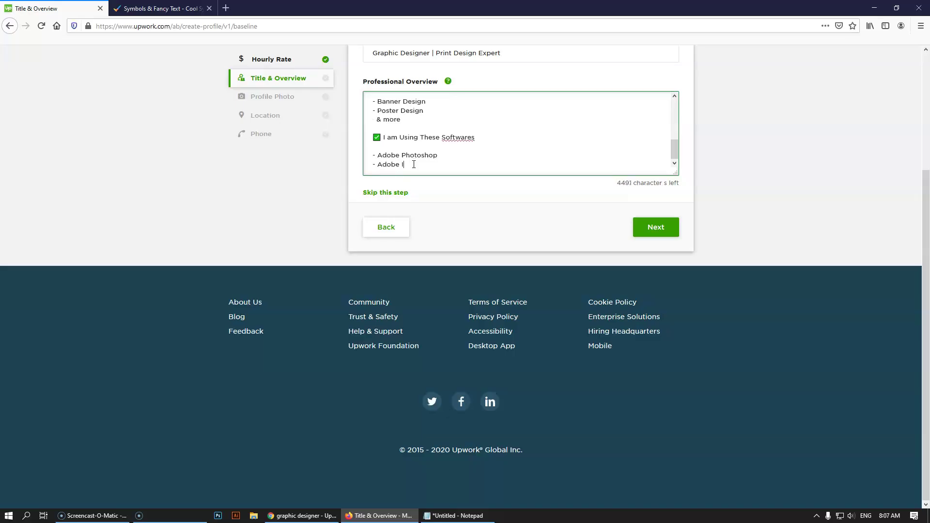
type("llustrator")
key("Return")
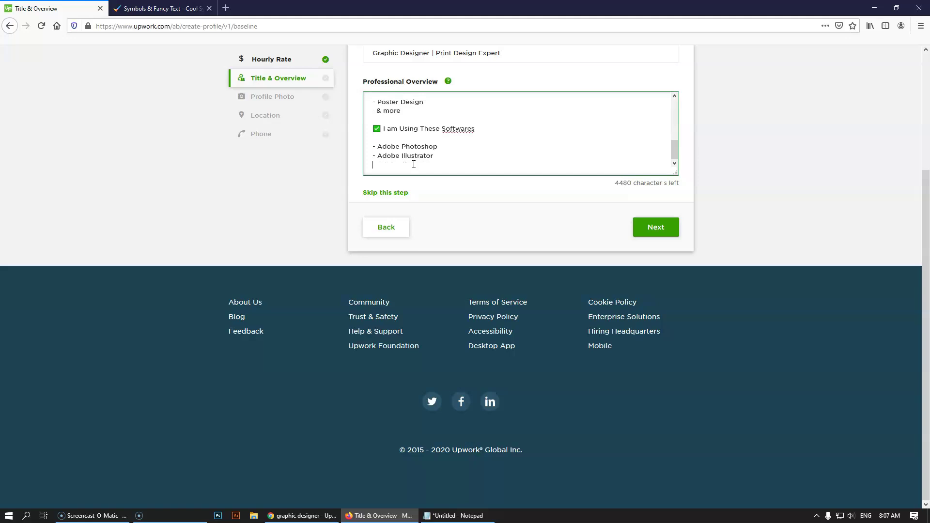
type("- A")
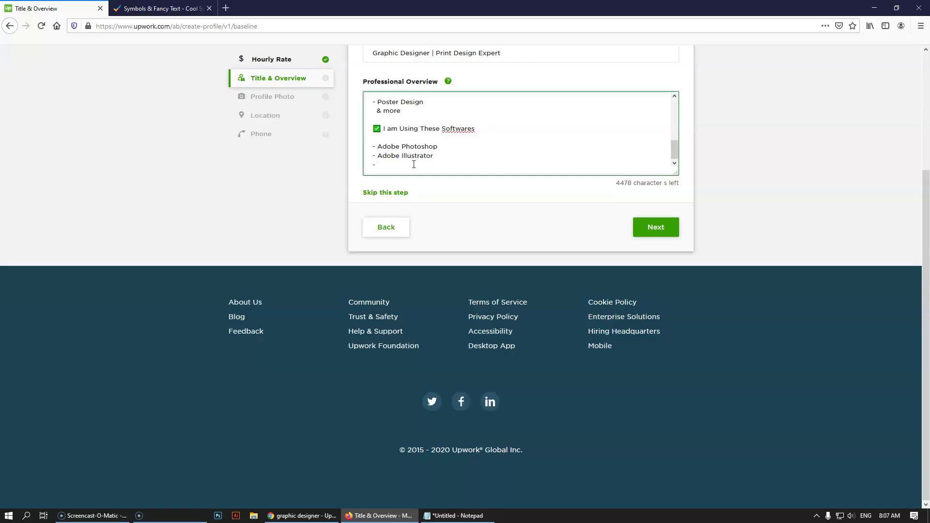
- Finish the software list with Adobe Indesign, MS Word, Adobe XD and Adobe Premier Pro
type("dobe Indesign")
key("Return")
type("- ")
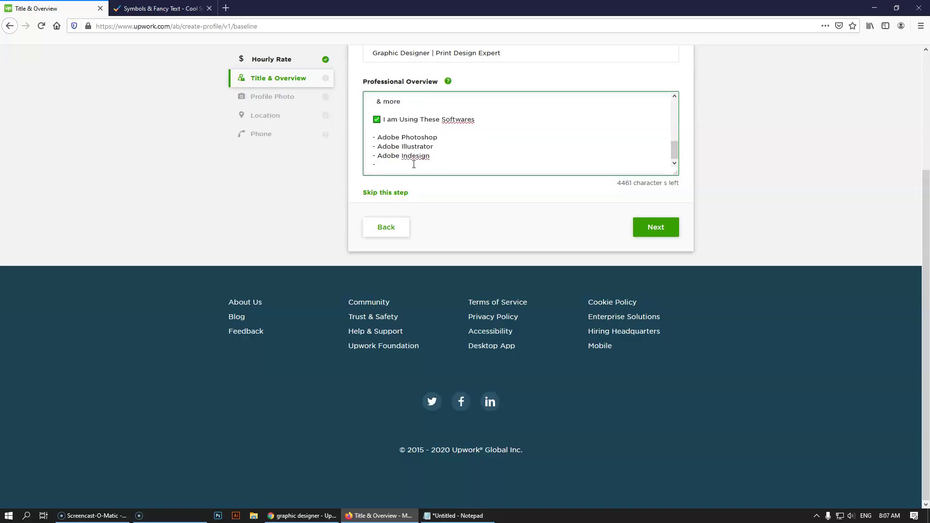
type("MS Word")
key("Return")
type("- ")
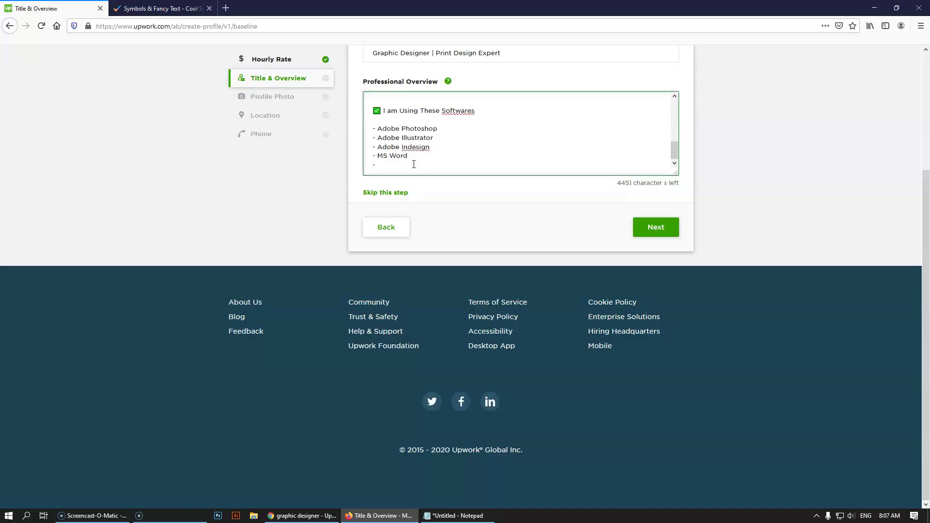
type("Adobe XD")
key("Return")
type("- Adobe")
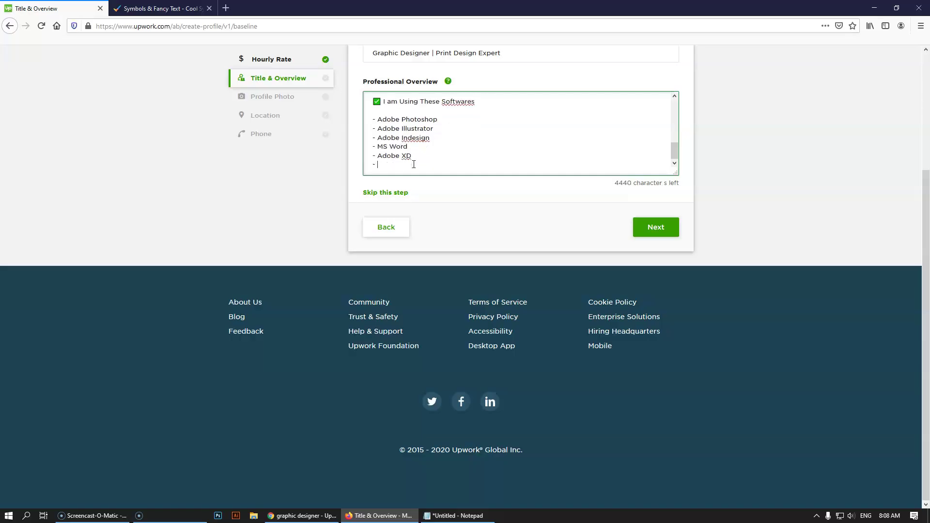
type(" Premier Pro")
- Add '(Using for others Services)' after Adobe XD and copy it after Adobe Premier Pro
left_click(415, 155)
type("()")
left_click(418, 155)
type("Using for others Sercic")
key("BackSpace")
key("BackSpace")
key("BackSpace")
type("vices")
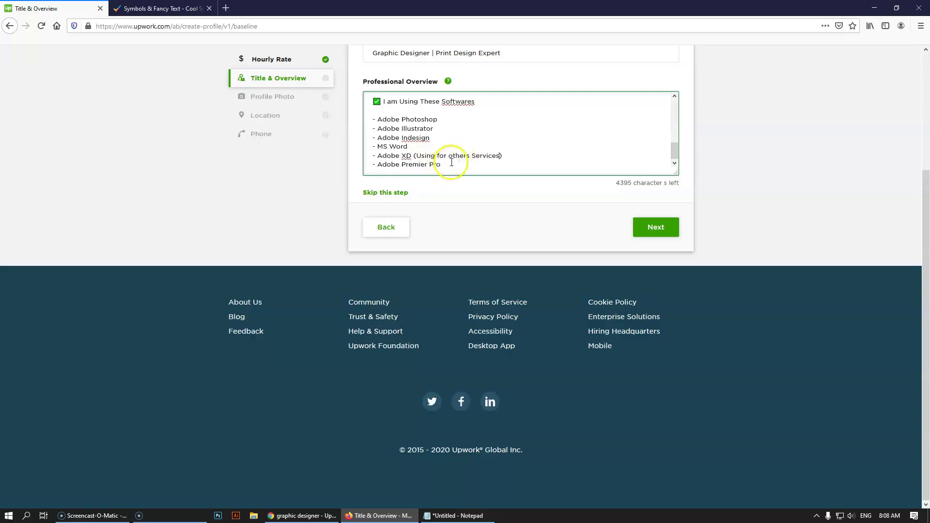
left_click_drag(501, 156, 411, 155)
key("ctrl+c")
left_click(440, 165)
key("ctrl+v")
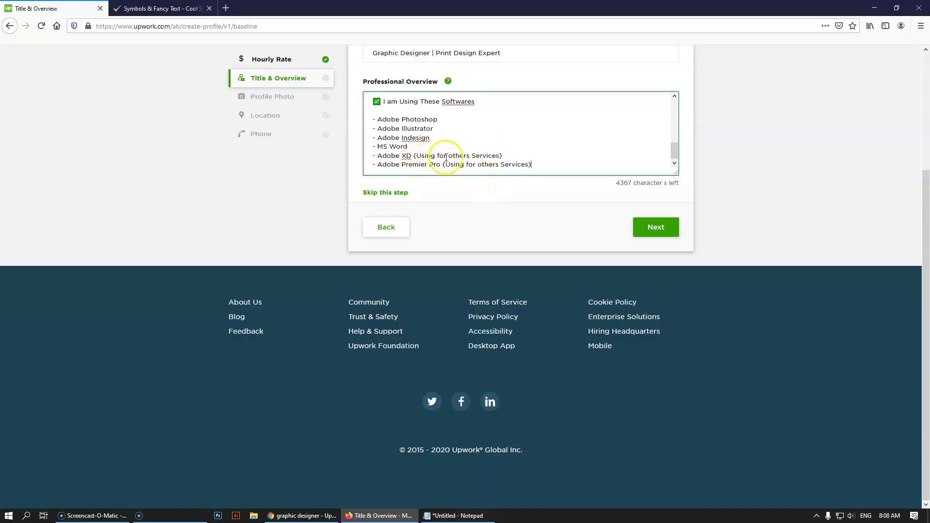
left_click(538, 165)
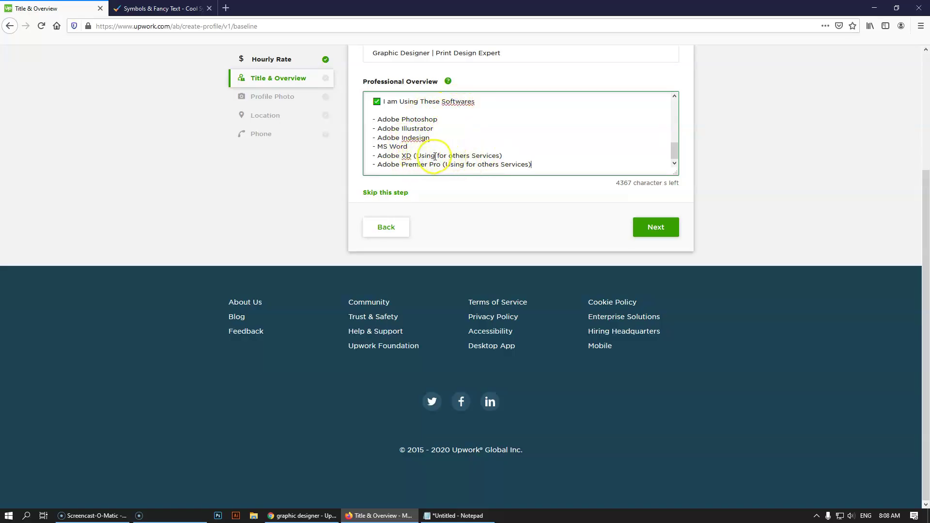
- Shorten both notes to '(For others Services)' on the Adobe XD and Premier Pro lines
left_click_drag(440, 157, 426, 157)
left_click_drag(417, 156, 415, 156)
type("F")
left_click_drag(489, 155, 413, 155)
left_click(540, 166)
left_click_drag(540, 167, 441, 165)
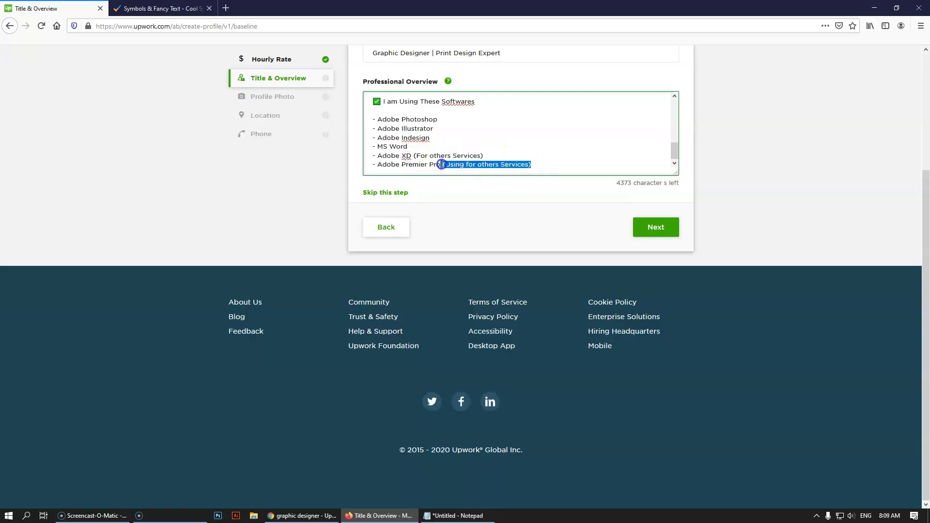
key("ctrl+v")
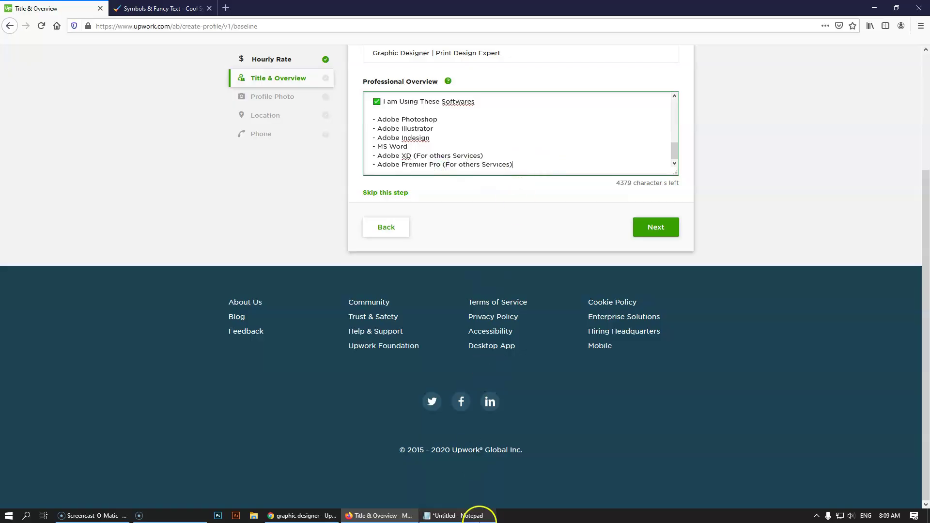
- In the Notepad outline, extend the specialities point on line 4
left_click(461, 516)
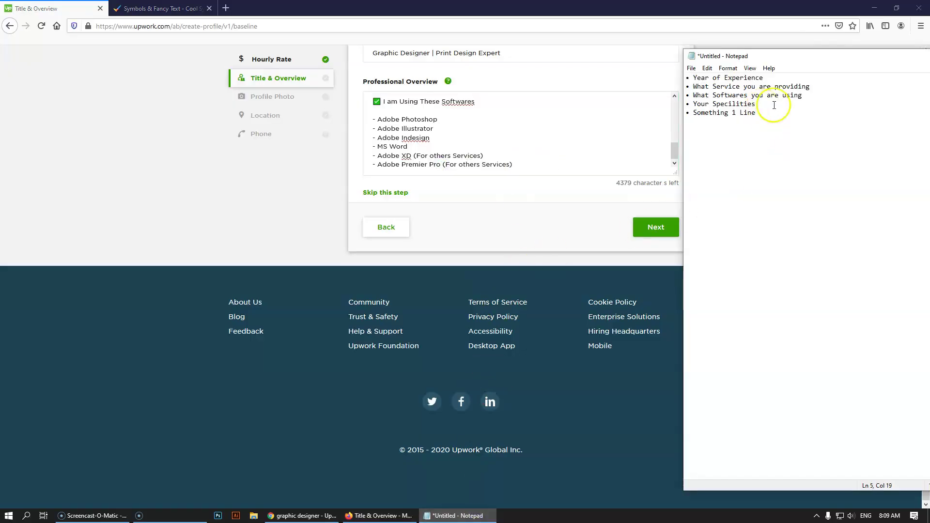
left_click_drag(809, 52, 650, 38)
left_click(615, 91)
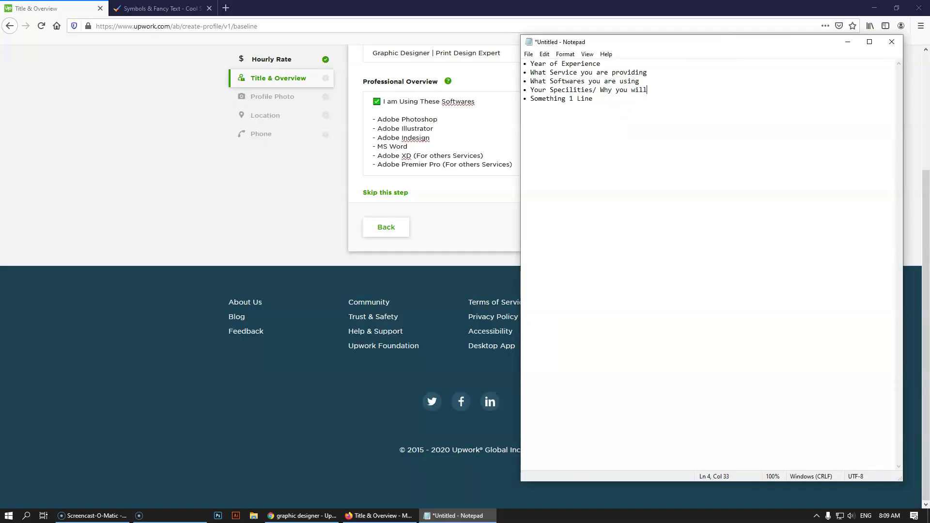
- Copy the check-marked heading below the software list and reword it to 'My Specialities'
left_click(277, 191)
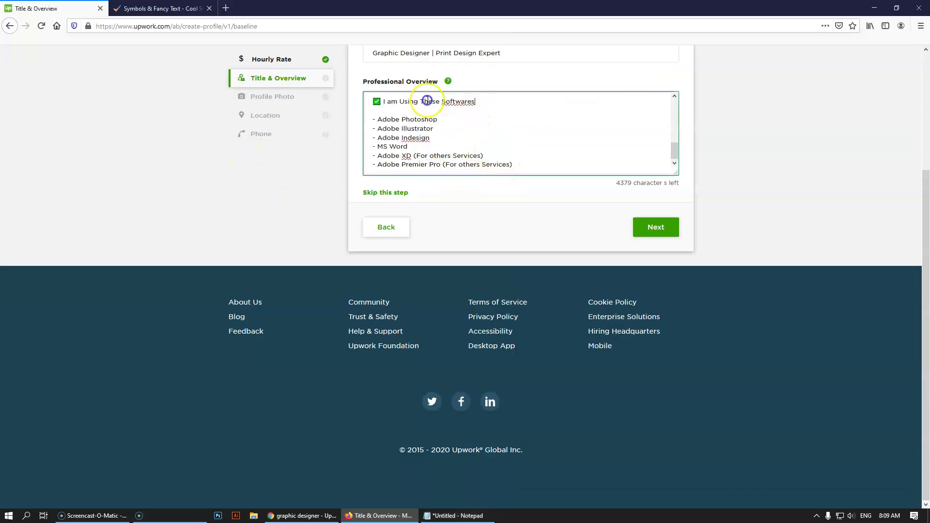
triple_click(430, 102)
left_click(526, 164)
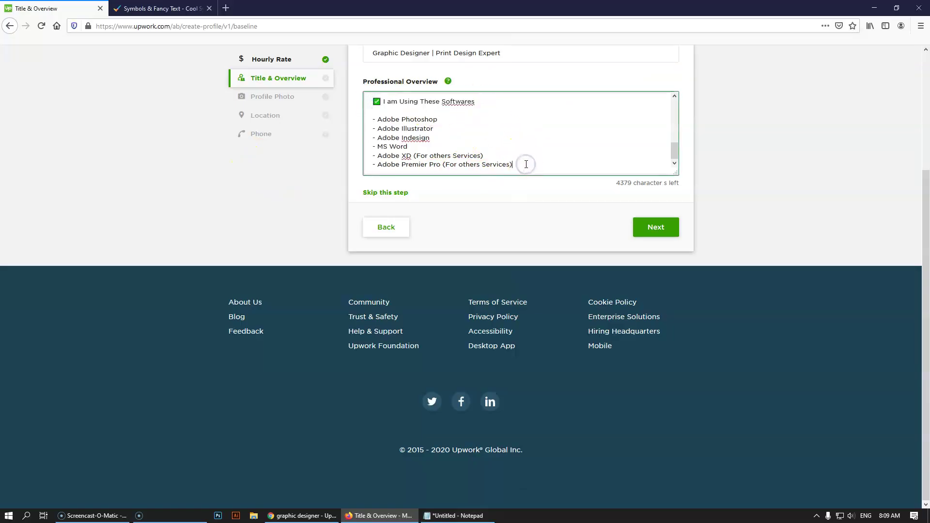
key("Return")
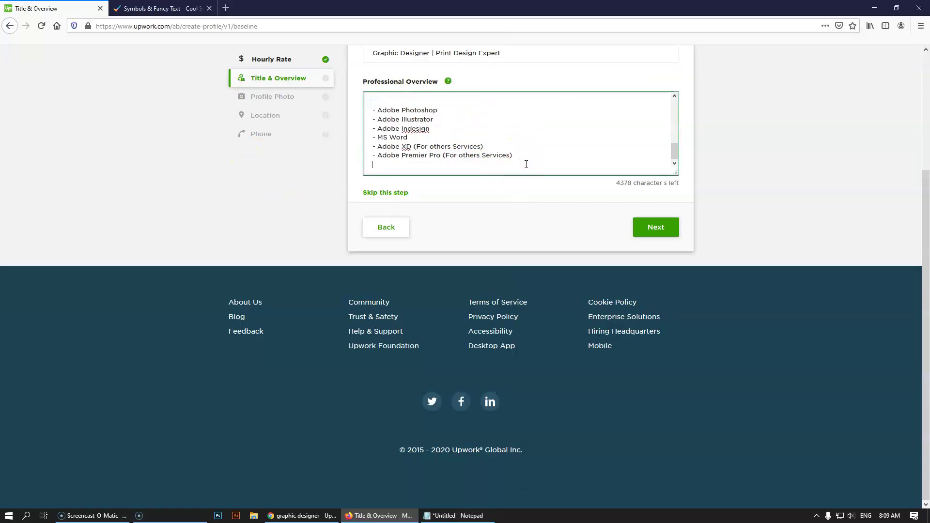
scroll(526, 164, "up", 2)
left_click(499, 133)
key("BackSpace")
scroll(494, 155, "down", 2)
key("ctrl+v")
left_click_drag(475, 165, 383, 165)
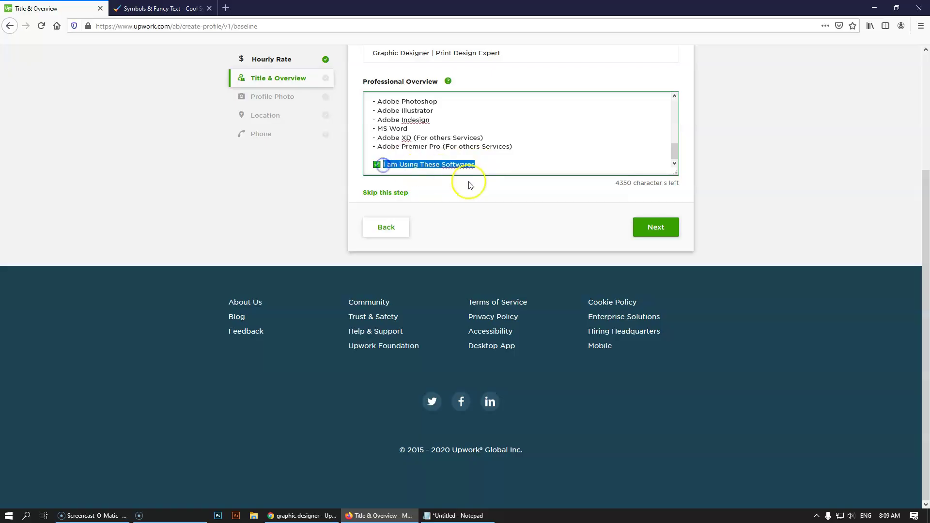
type("My Specialities")
key("Return")
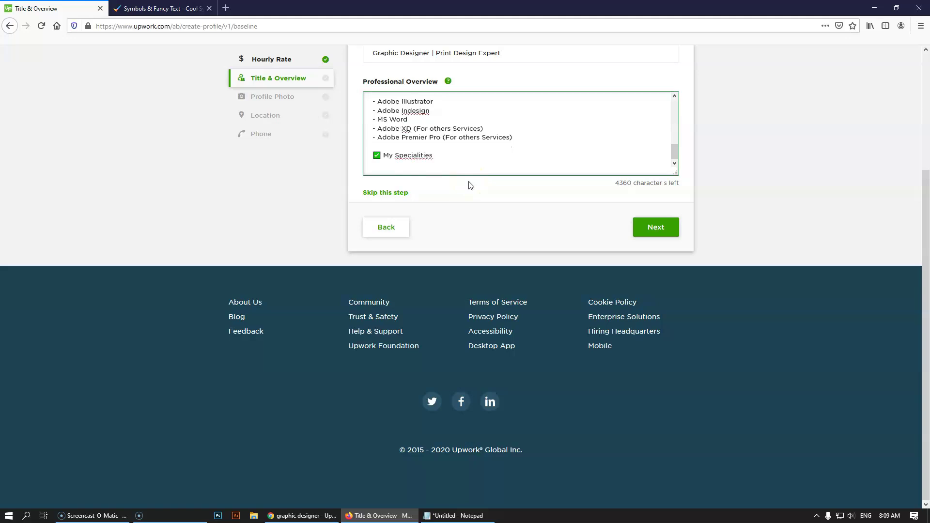
- List '- Trending Follower in Design' and '- Committed to timely Delivery' under My Specialities
key("Return")
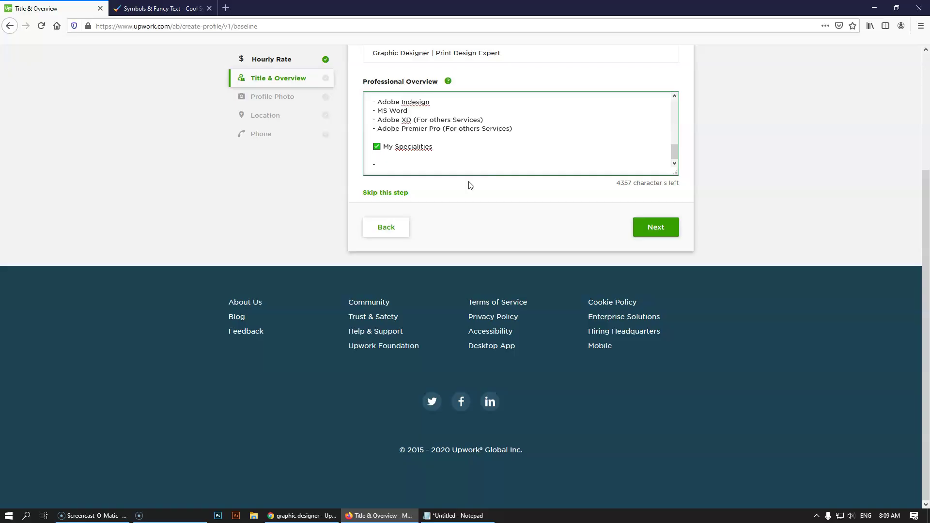
type("ending Follower in De")
type("sig")
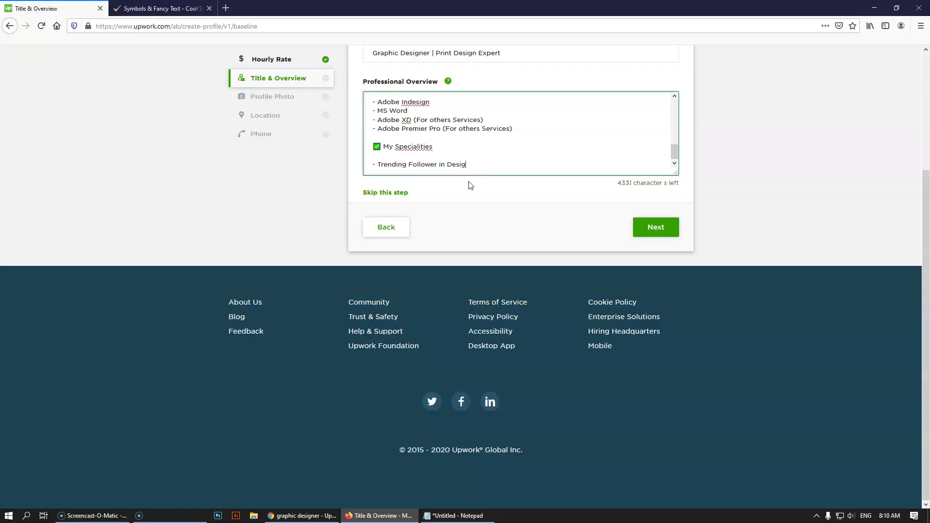
type("n")
key("Return")
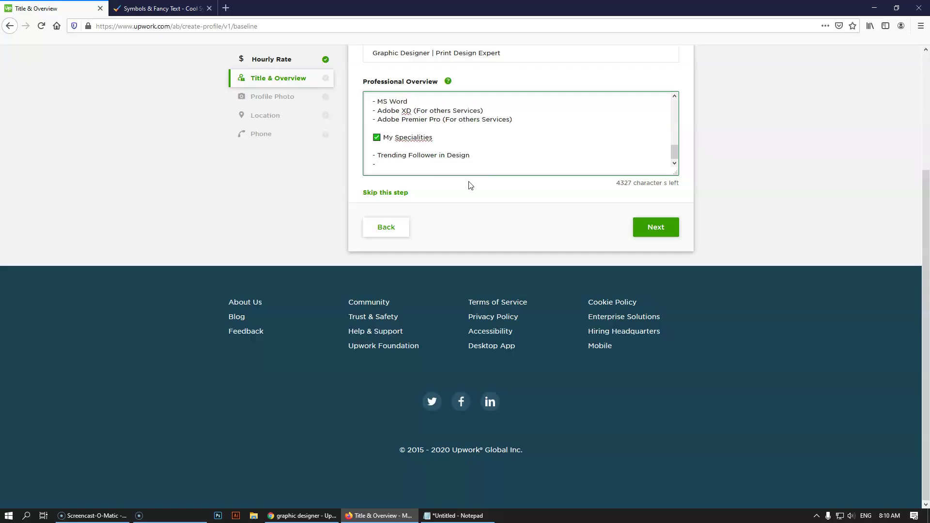
type("- In Time")
key("BackSpace")
key("BackSpace")
key("BackSpace")
key("BackSpace")
key("BackSpace")
key("BackSpace")
key("BackSpace")
type("Committed to timely Delivery")
key("Return")
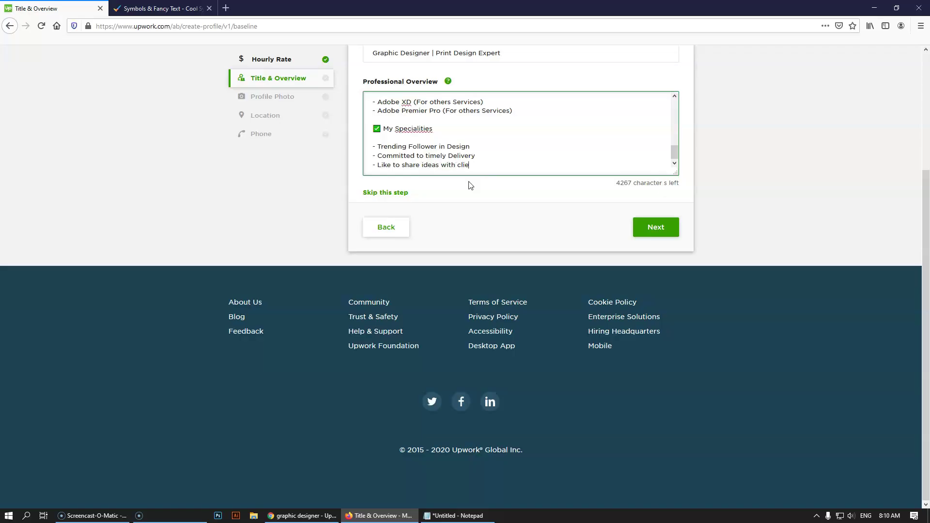
- Add 'Like to share ideas with clients' and 'Quality Design Providing', correcting Qualityful to Quality
key("Return")
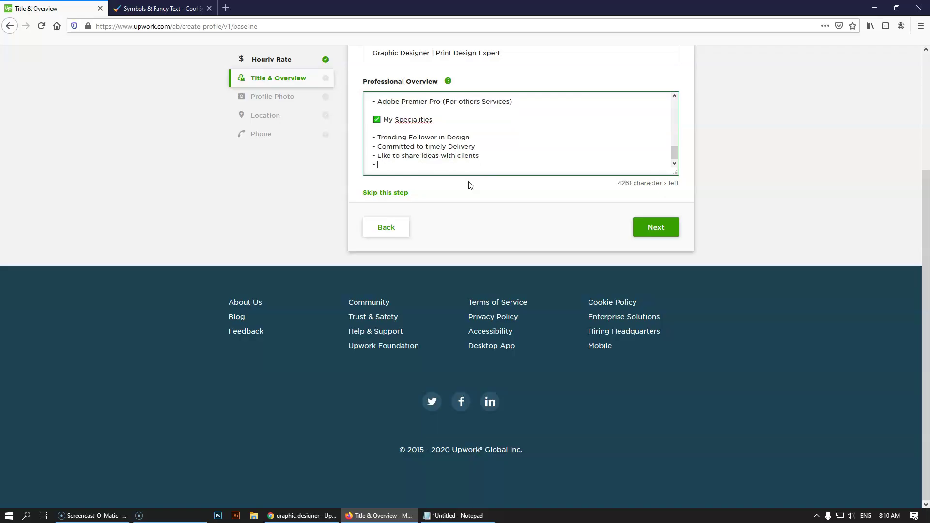
type("- Qualityful Design Providing")
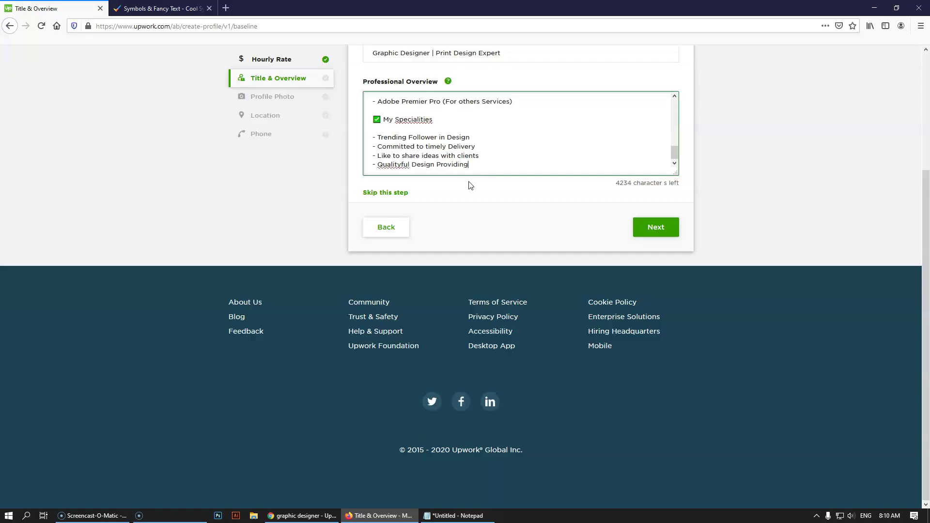
right_click(392, 165)
left_click(416, 174)
key("Return")
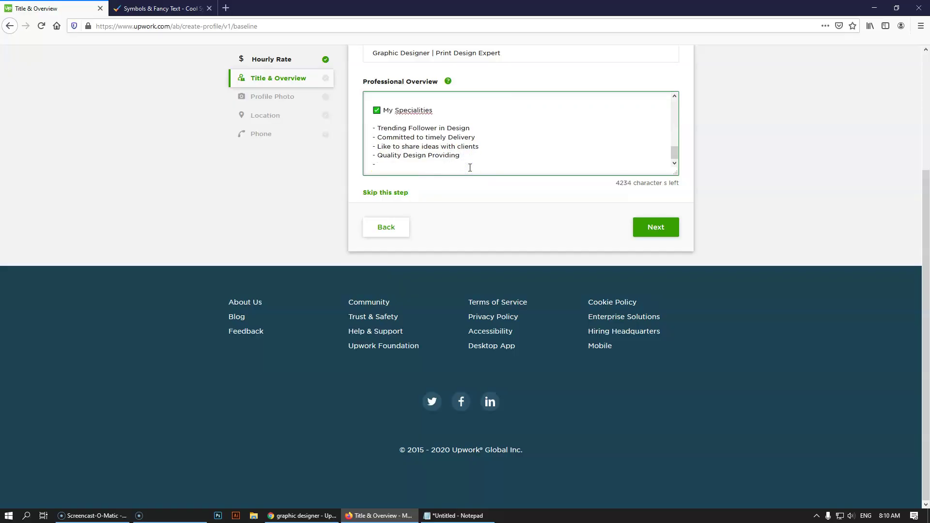
left_click(292, 516)
scroll(580, 180, "up", 1)
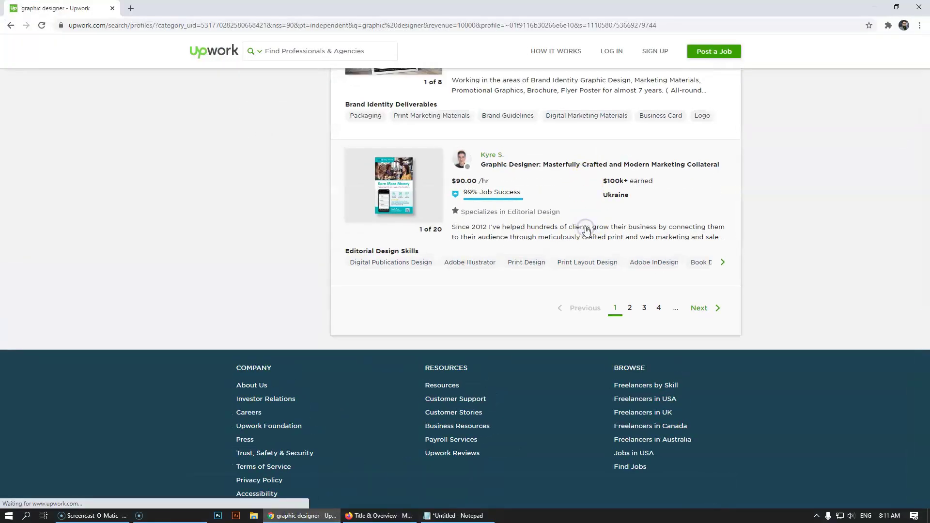
left_click(587, 230)
scroll(578, 307, "down", 4)
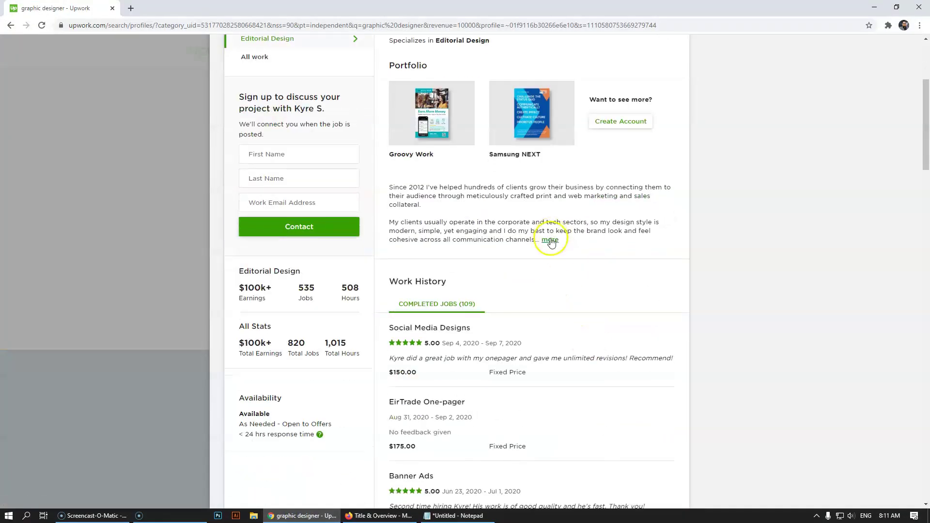
left_click(550, 241)
left_click(71, 267)
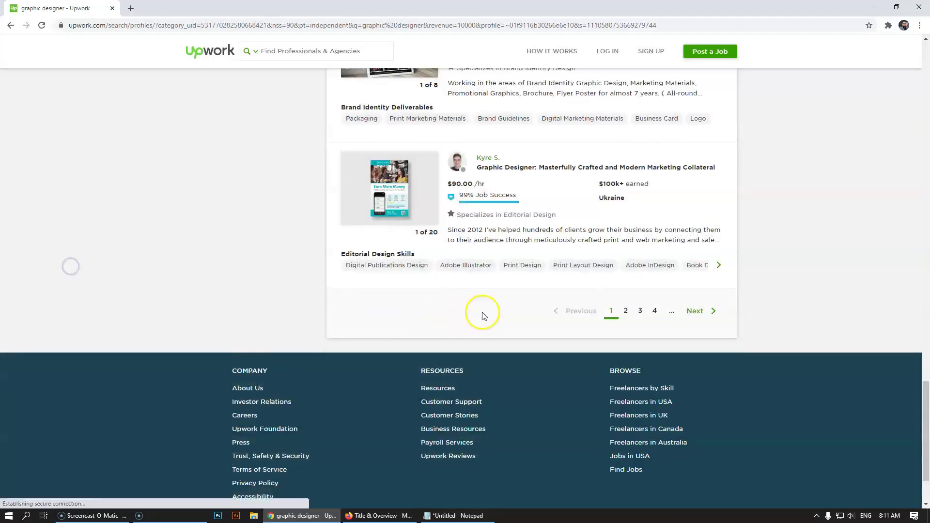
scroll(482, 316, "up", 5)
left_click(552, 324)
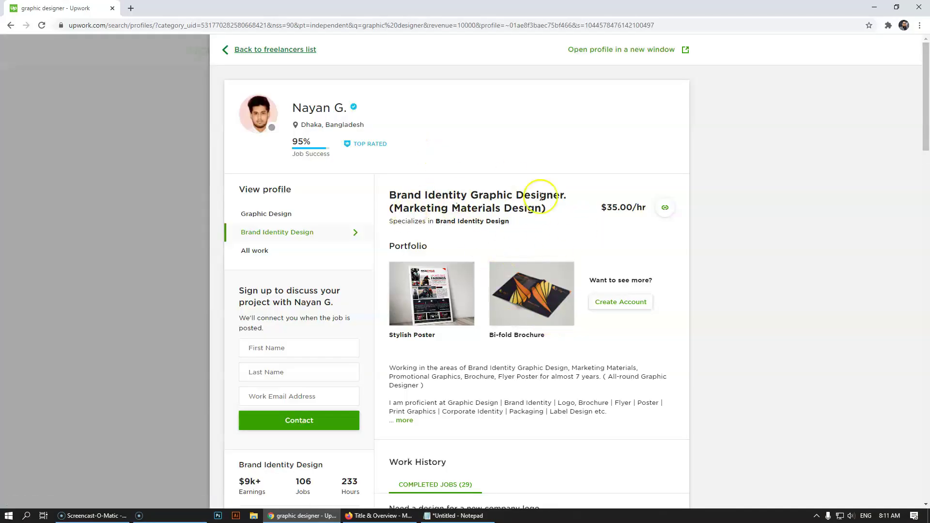
scroll(601, 359, "down", 2)
left_click(404, 324)
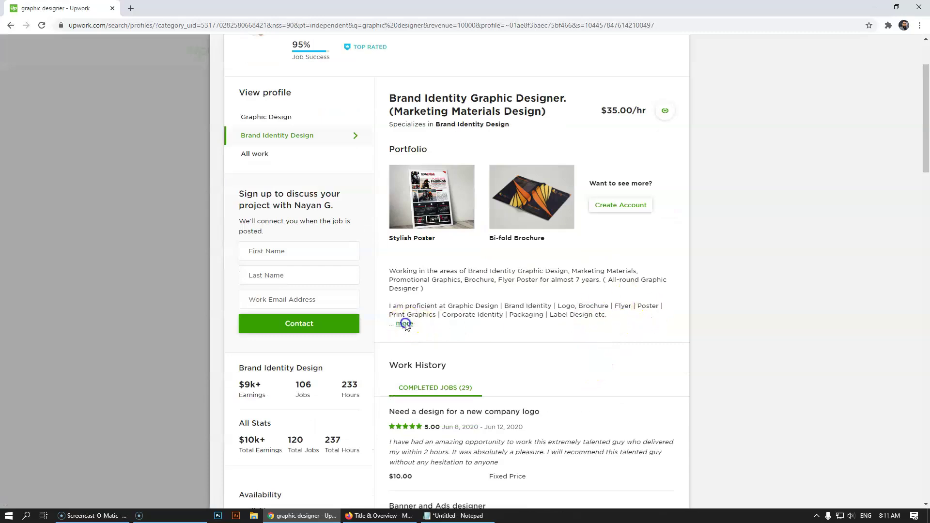
scroll(484, 339, "down", 1)
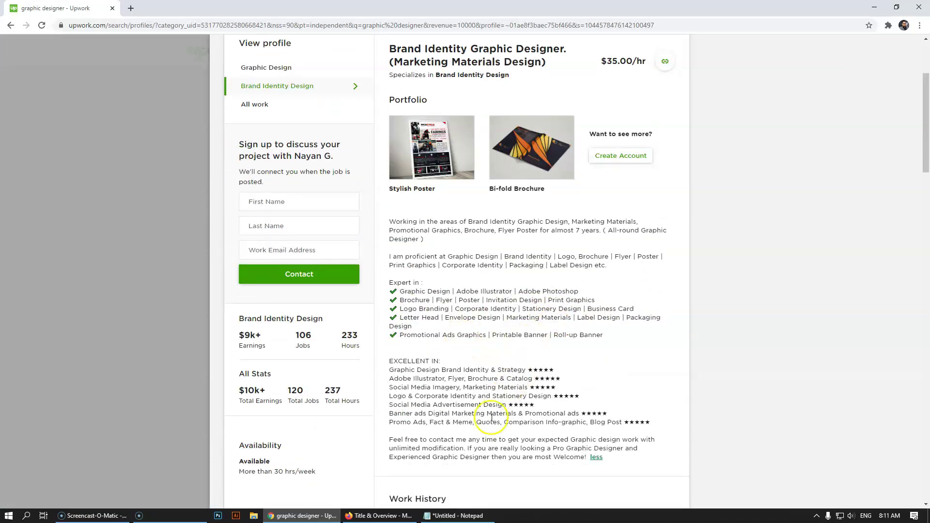
left_click(129, 280)
scroll(557, 273, "up", 3)
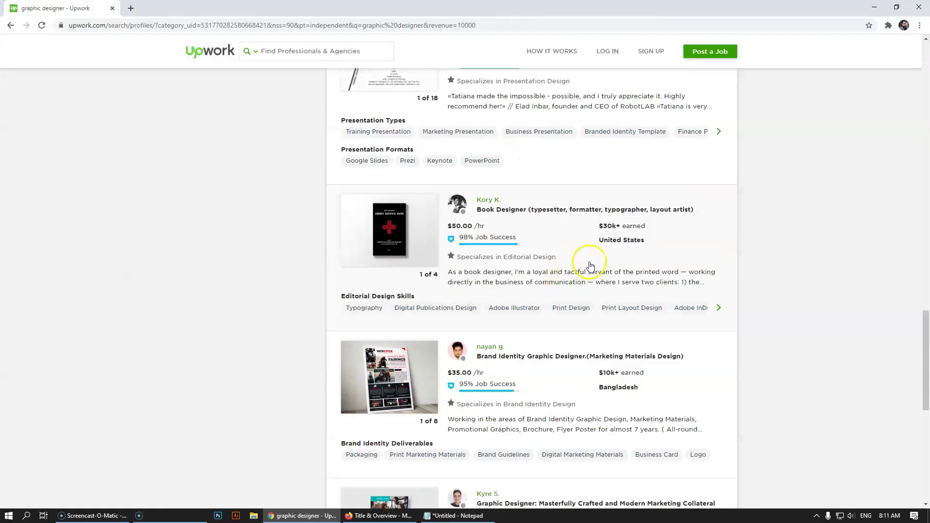
left_click(561, 272)
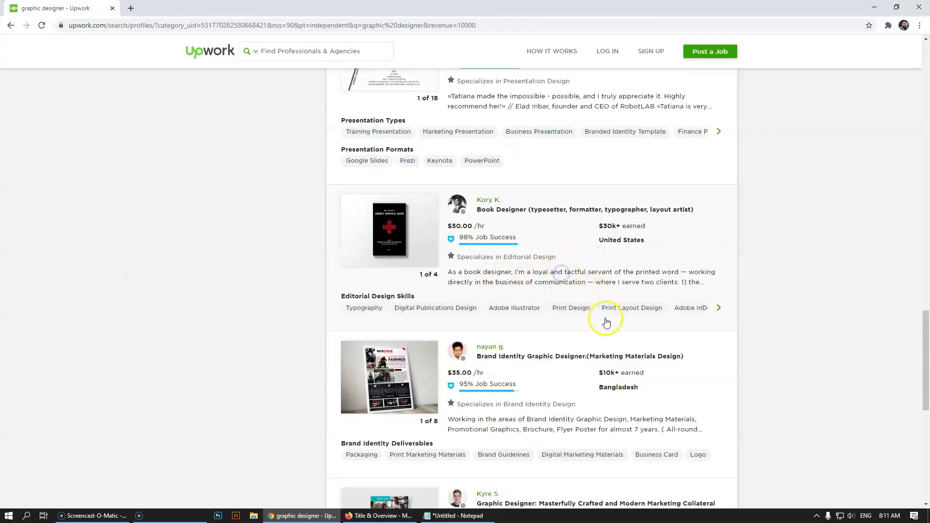
scroll(492, 383, "down", 3)
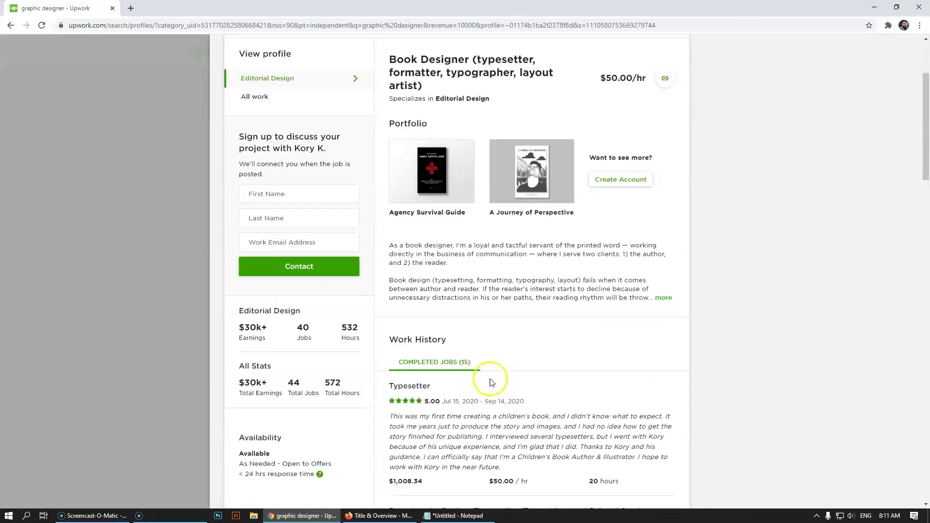
left_click(662, 289)
left_click(106, 270)
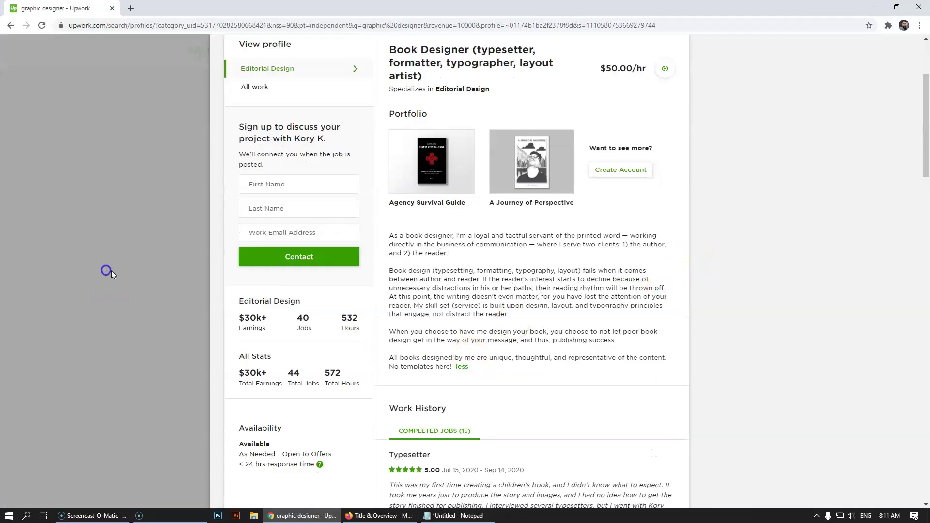
scroll(557, 306, "up", 2)
left_click(603, 285)
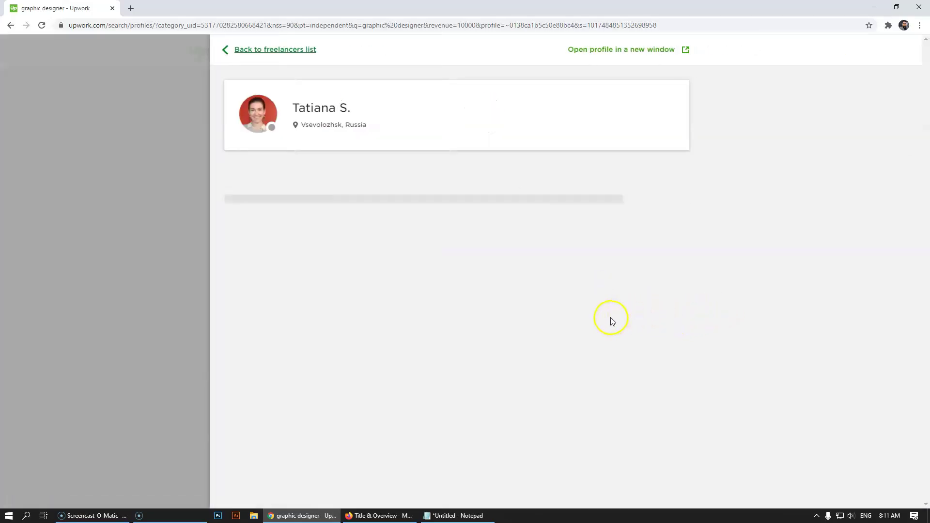
scroll(644, 378, "down", 3)
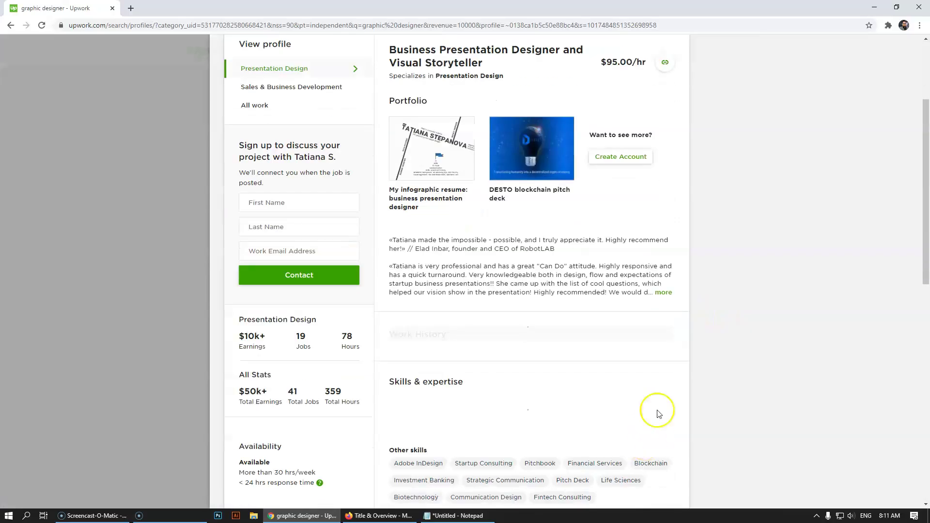
left_click(664, 291)
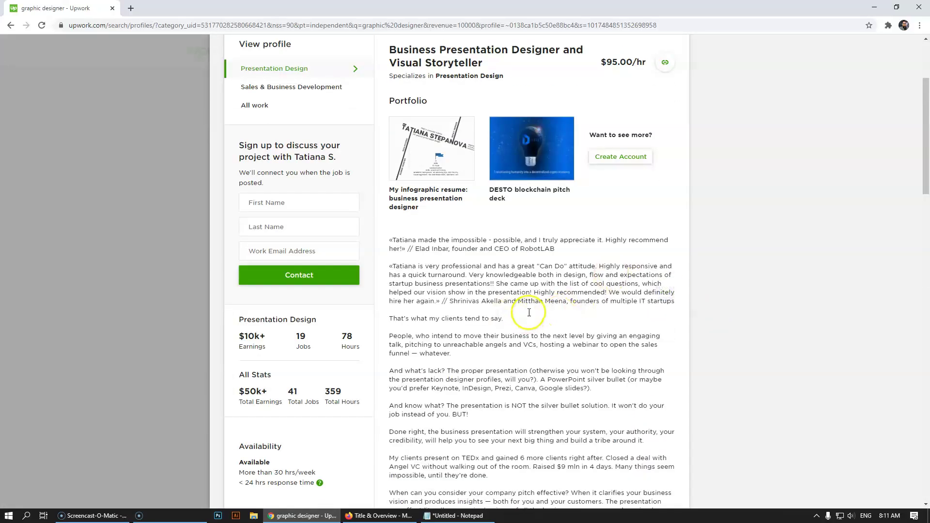
scroll(528, 316, "down", 10)
scroll(499, 315, "up", 3)
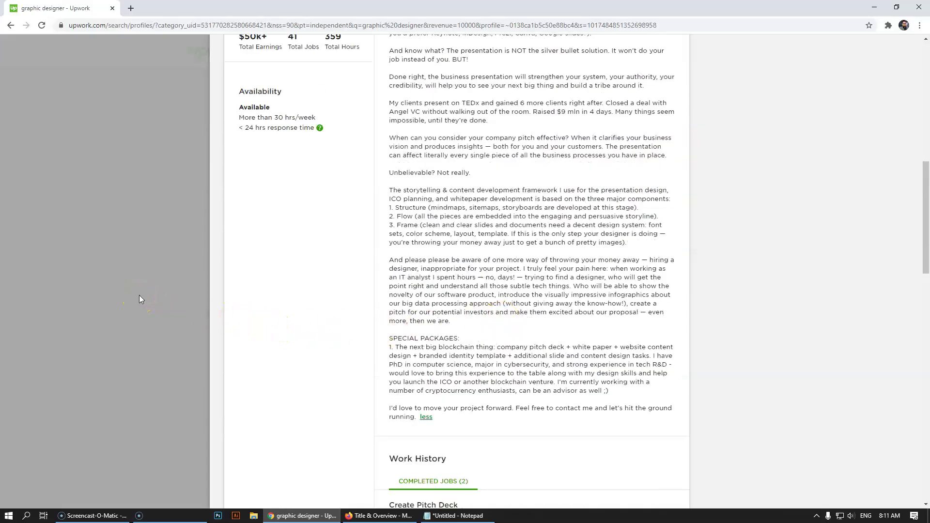
left_click(109, 285)
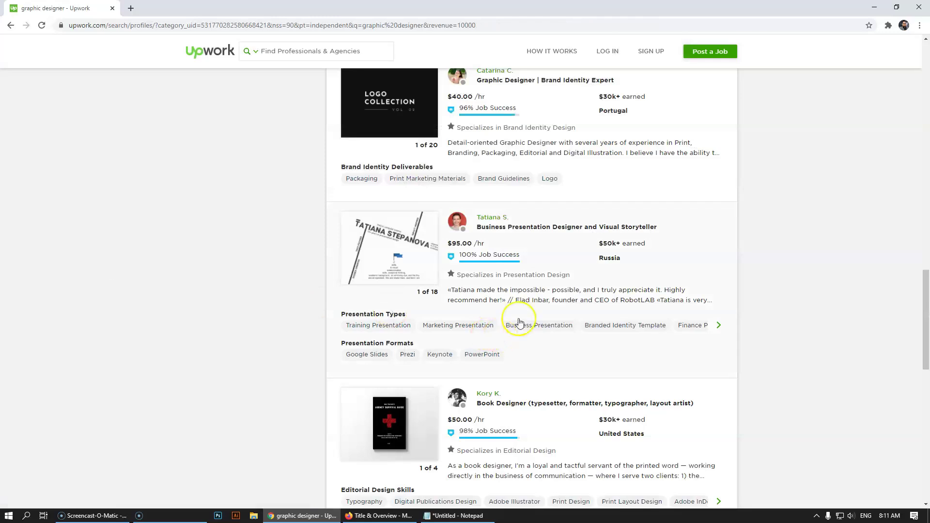
scroll(562, 310, "up", 1)
left_click(580, 289)
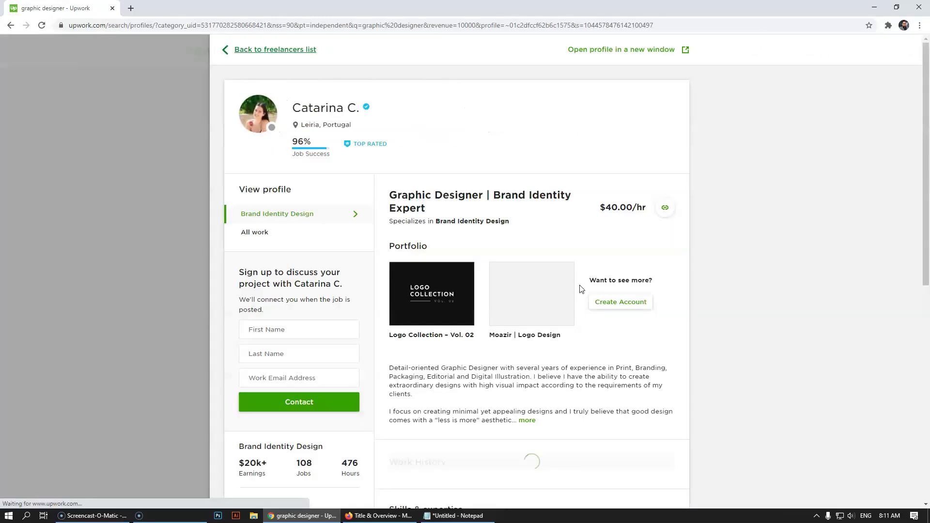
scroll(584, 331, "down", 4)
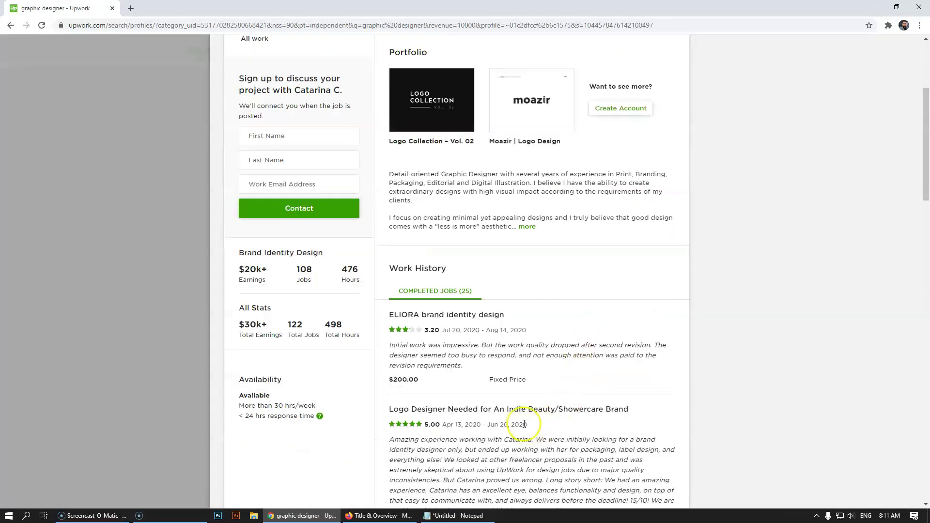
left_click(528, 226)
left_click(51, 250)
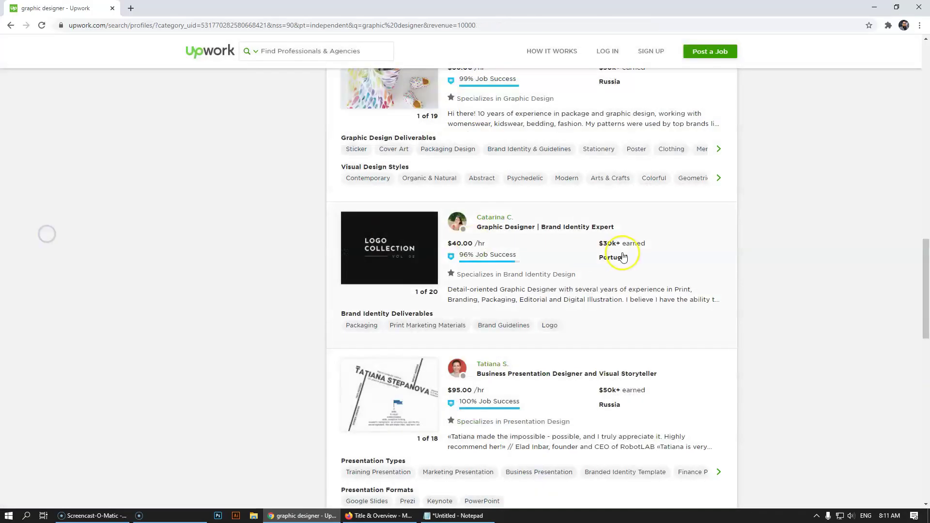
left_click(578, 264)
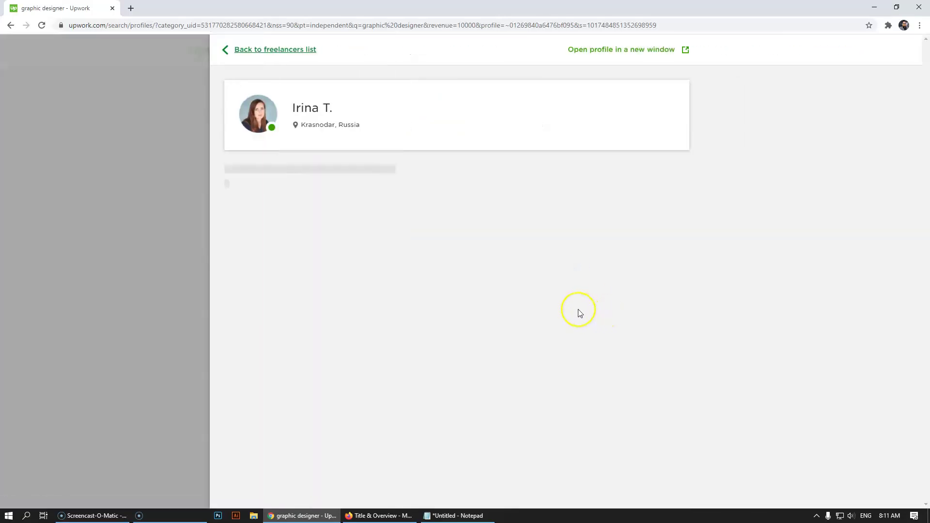
scroll(580, 313, "down", 5)
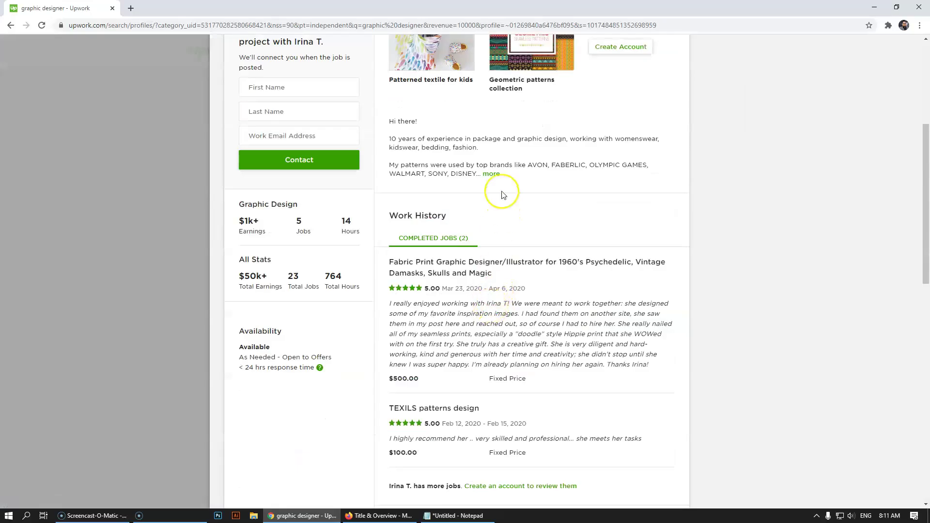
left_click(494, 174)
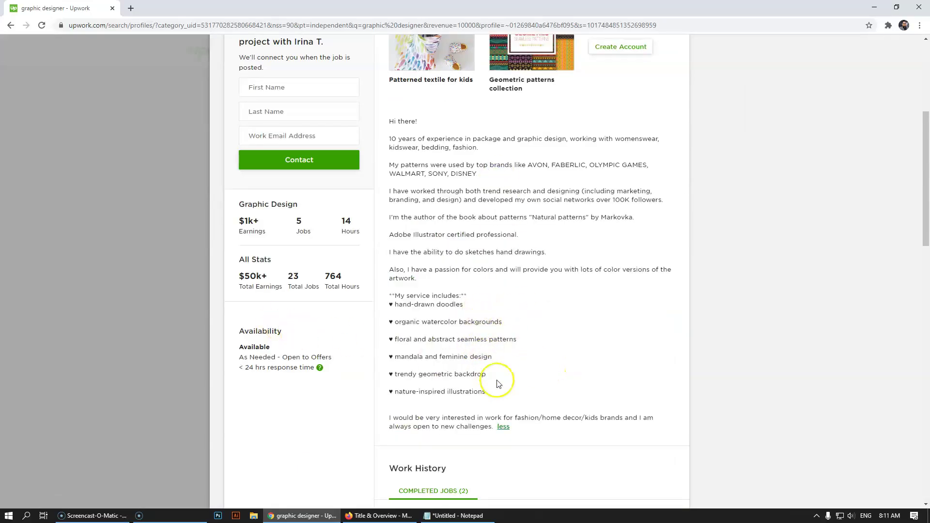
left_click(158, 293)
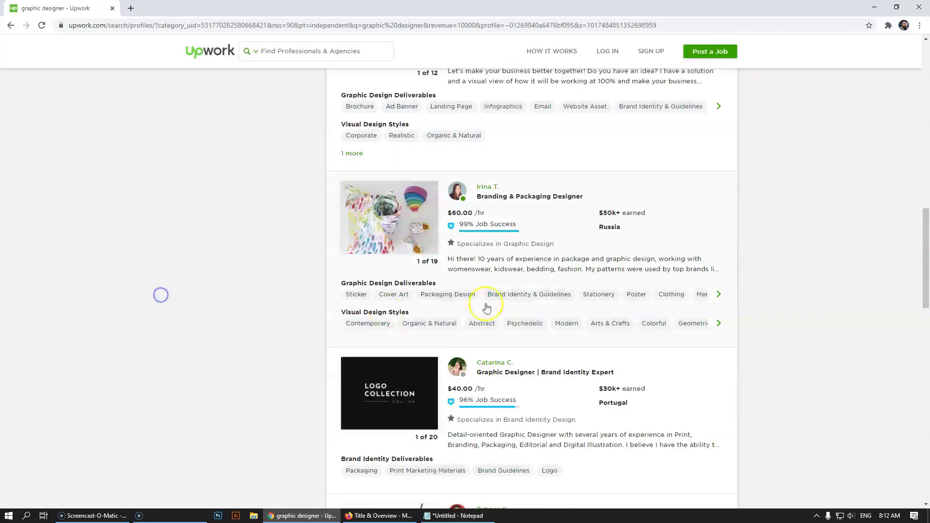
scroll(565, 245, "up", 4)
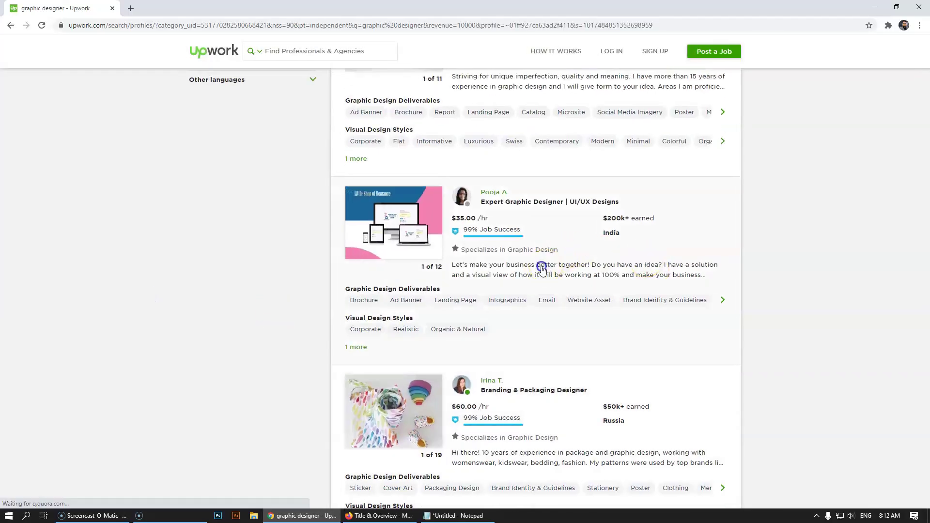
left_click(601, 266)
scroll(538, 339, "down", 3)
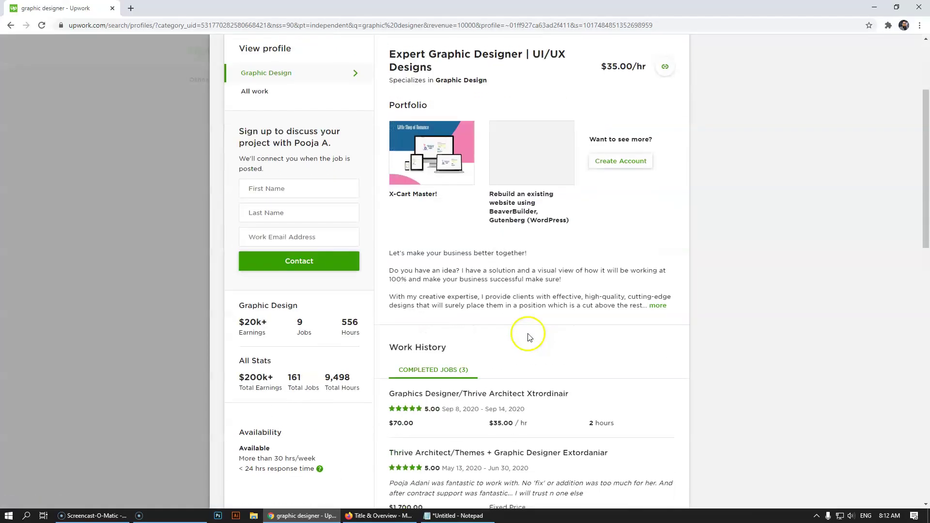
scroll(546, 342, "down", 1)
left_click(657, 252)
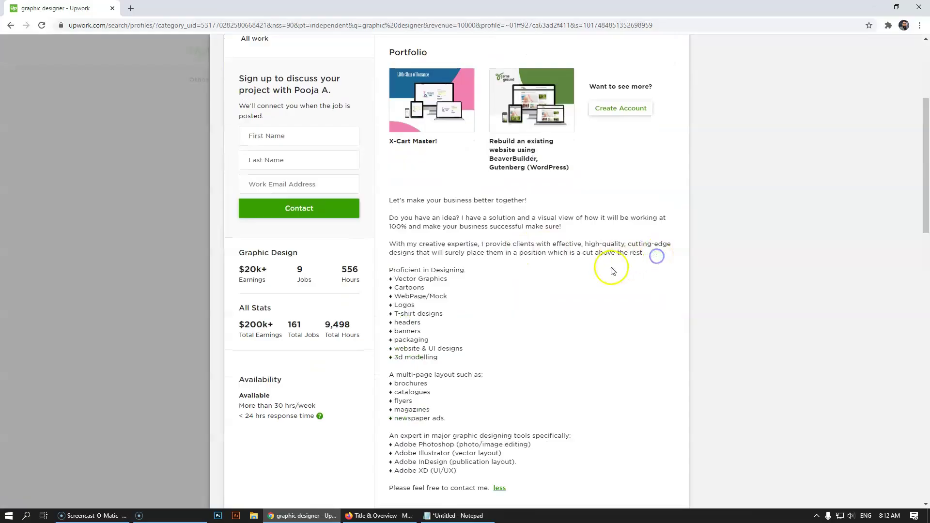
scroll(537, 331, "down", 1)
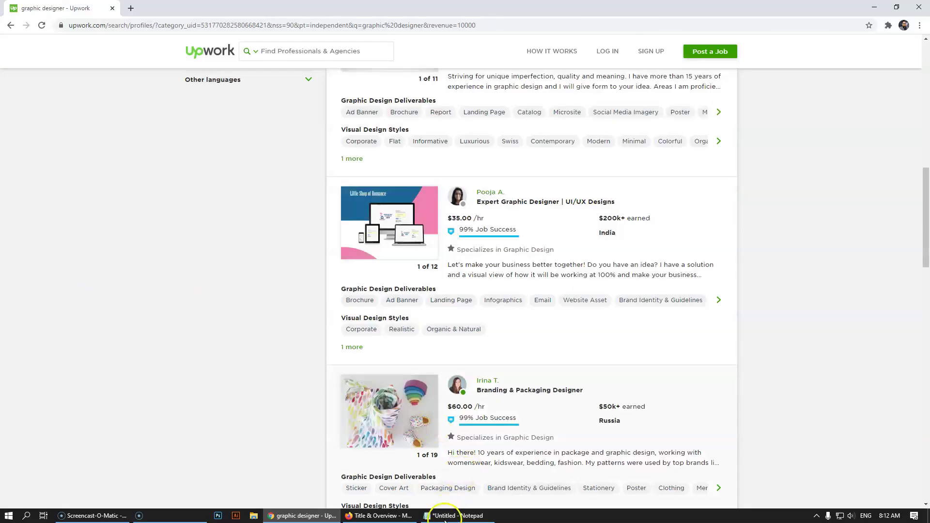
- In a new Firefox tab, run a Google search for a specific freelancer's name
left_click(394, 515)
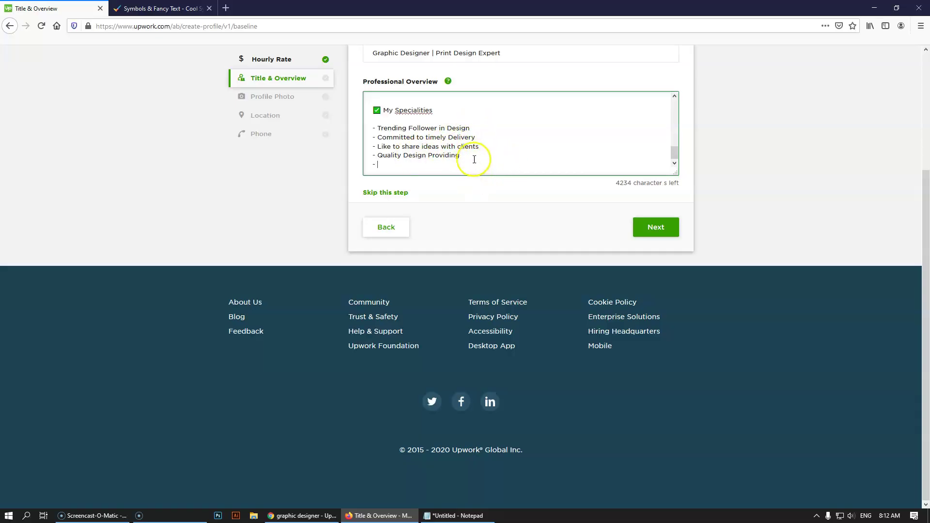
left_click(226, 8)
left_click(233, 25)
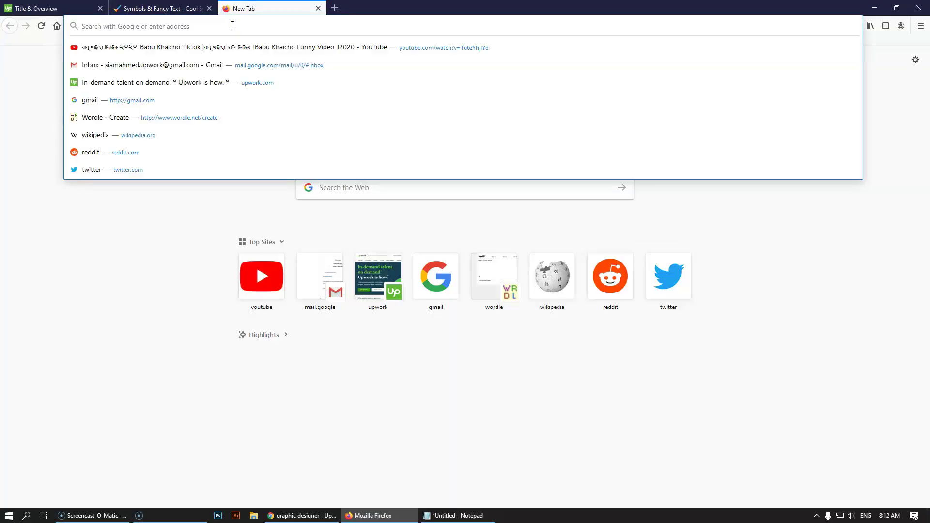
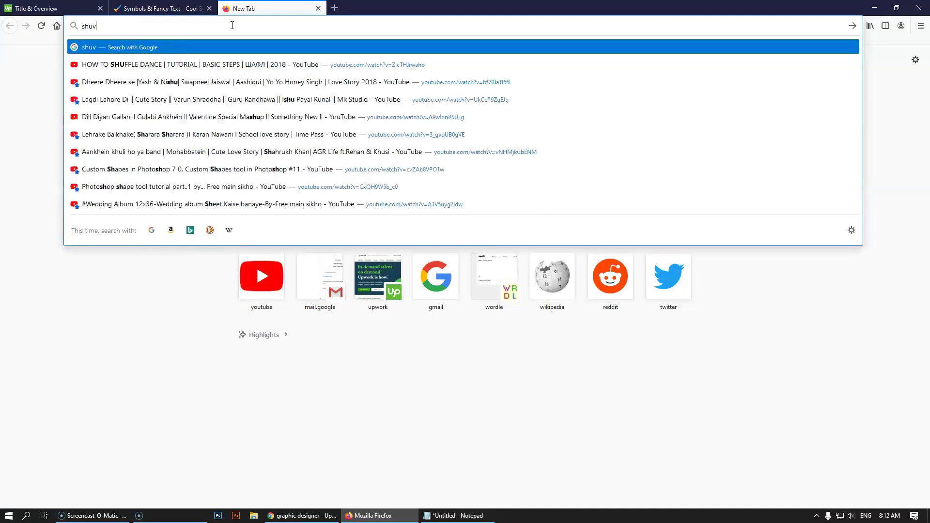
key("Return")
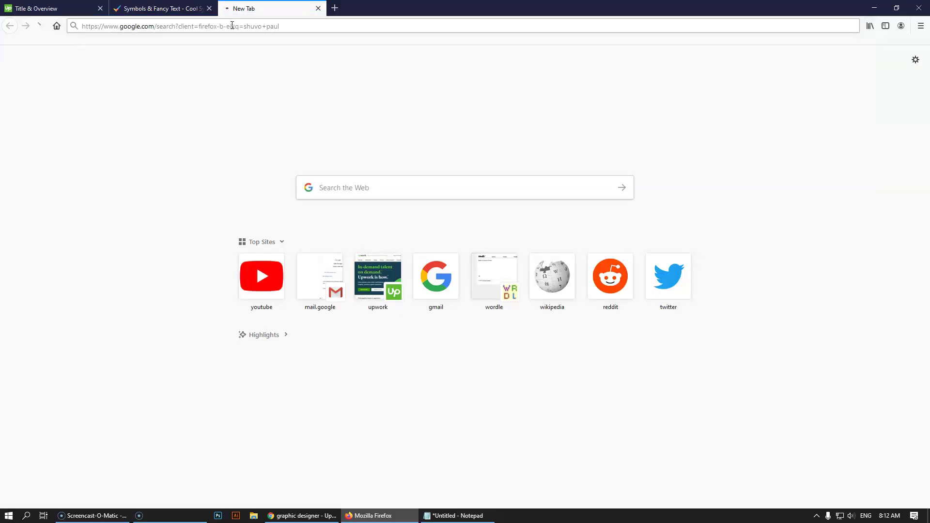
- Open the freelancer's Upwork profile and expand the full overview to read its specialities
left_click(194, 218)
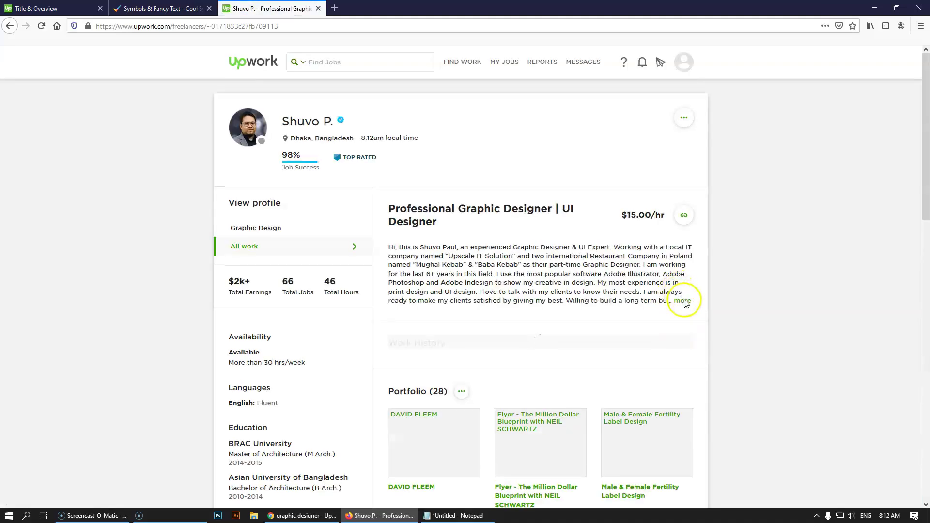
left_click(679, 301)
scroll(678, 302, "down", 3)
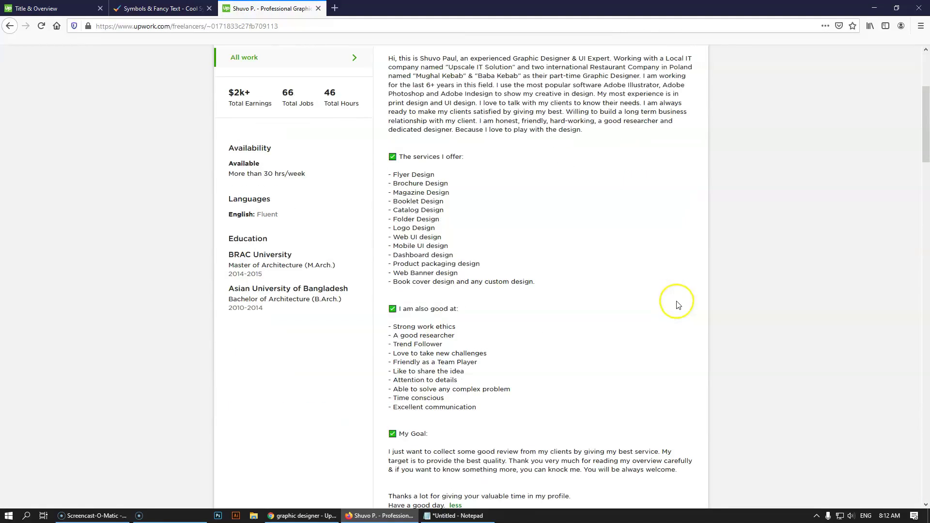
scroll(630, 301, "down", 3)
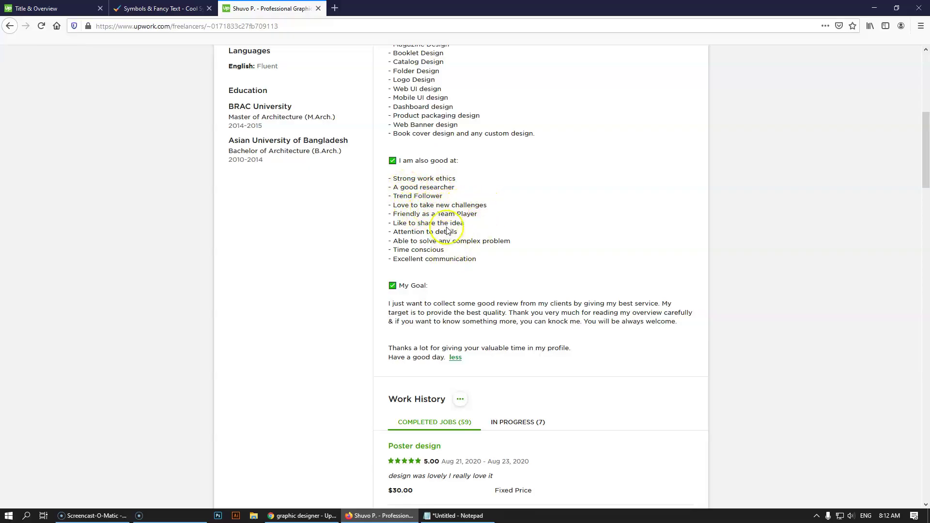
left_click_drag(476, 214, 396, 213)
left_click(451, 214)
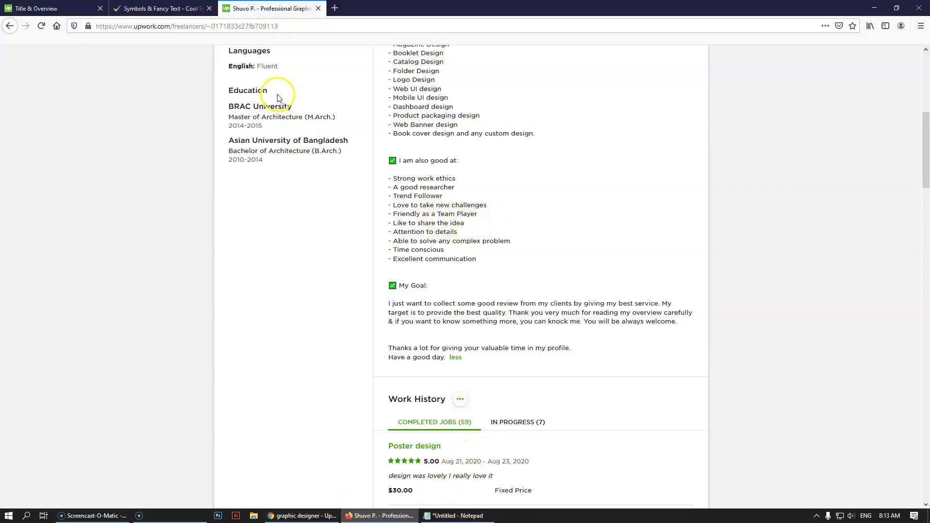
left_click(54, 8)
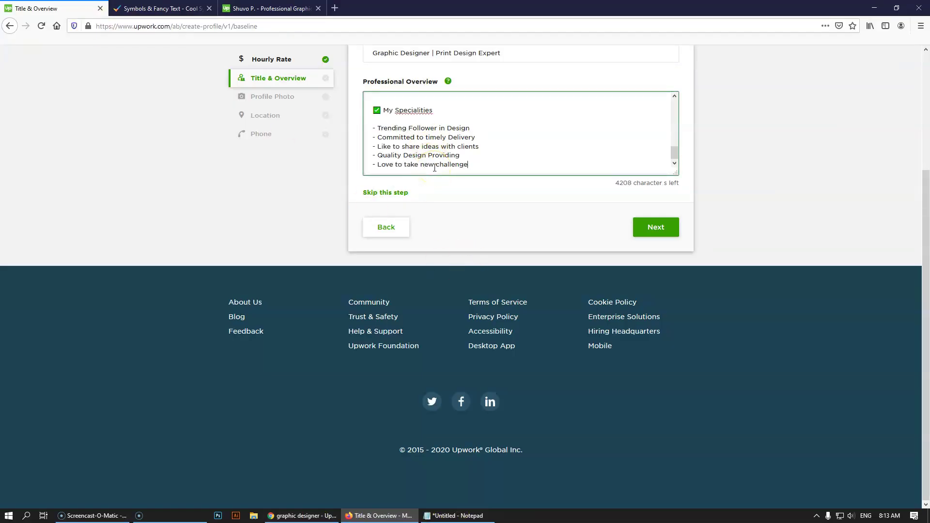
- Add Friendly as a Team Player, Time Conscious, Excellent Communication and Able to solve any Complex Problem
key("Return")
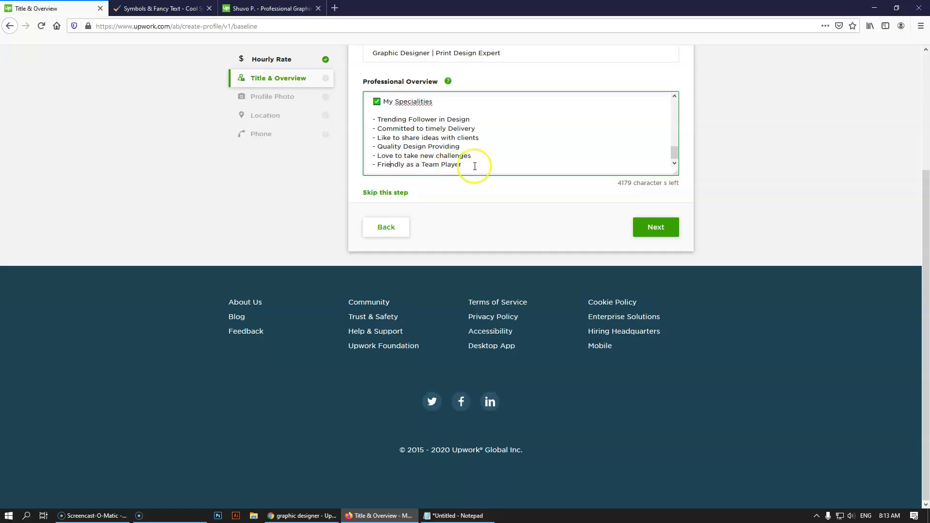
key("Return")
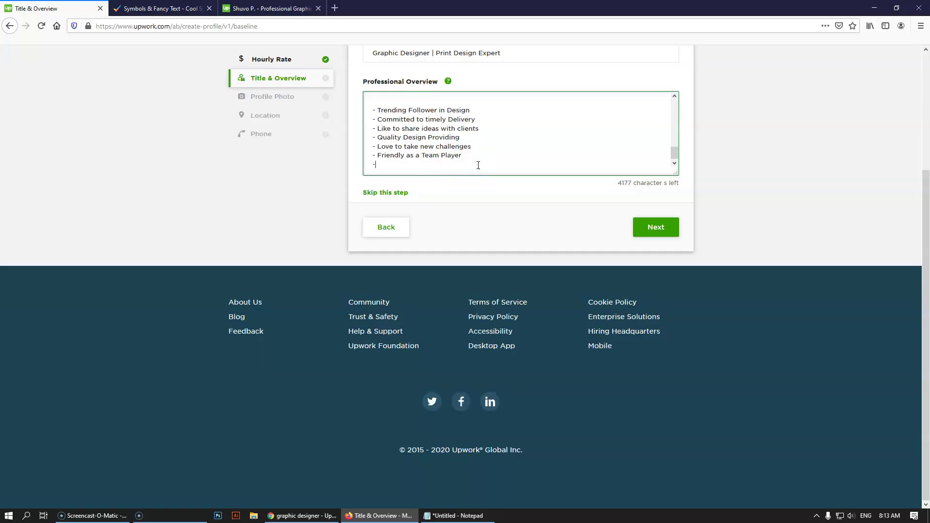
key("ctrl+Tab")
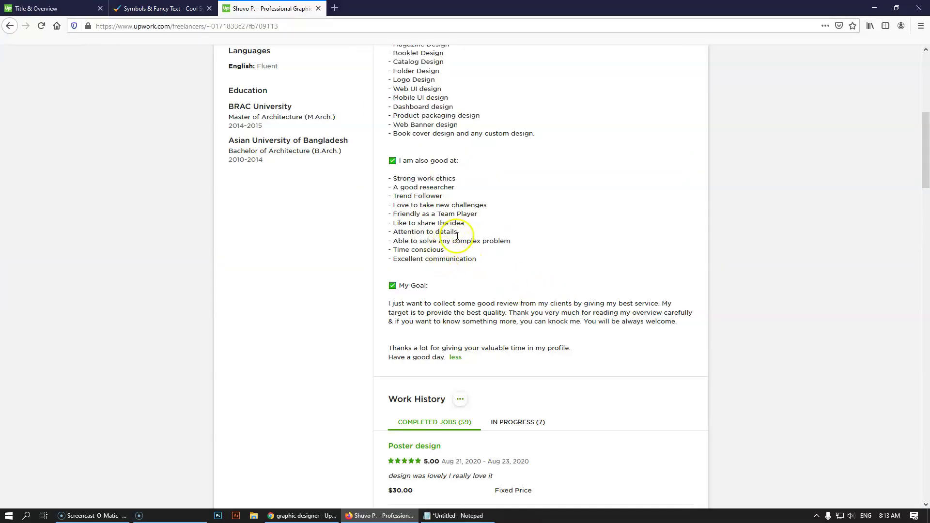
left_click(54, 8)
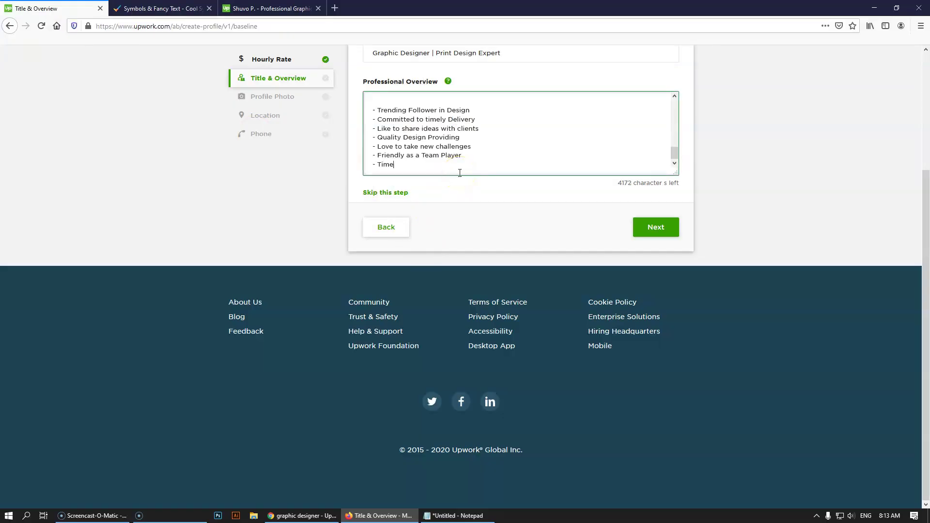
key("Return")
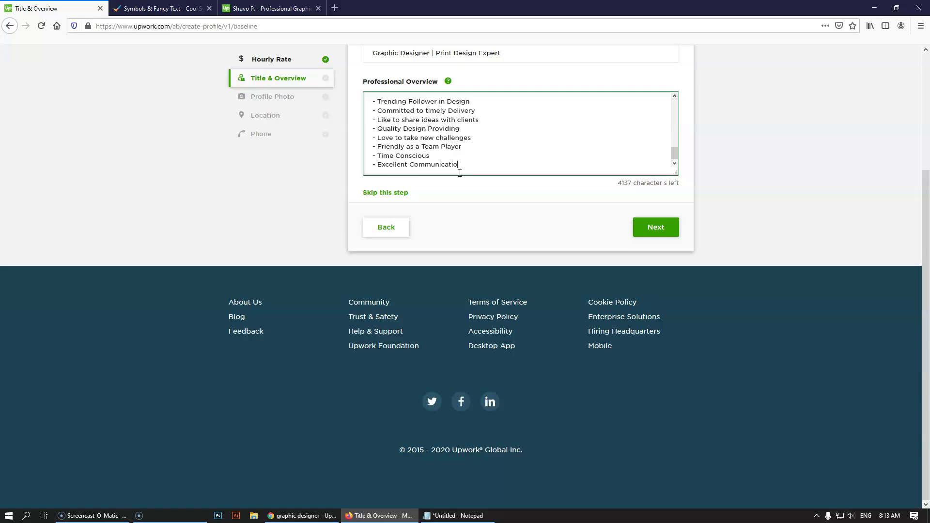
key("Return")
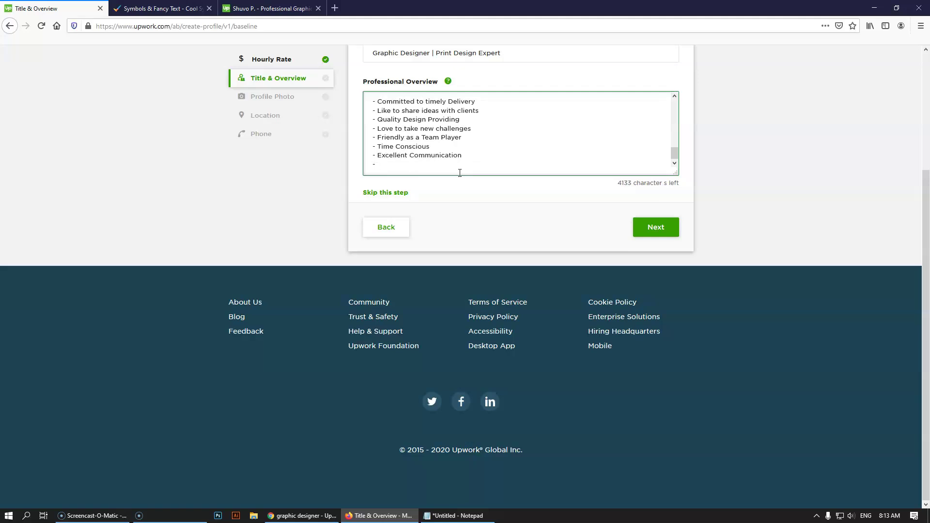
left_click(269, 8)
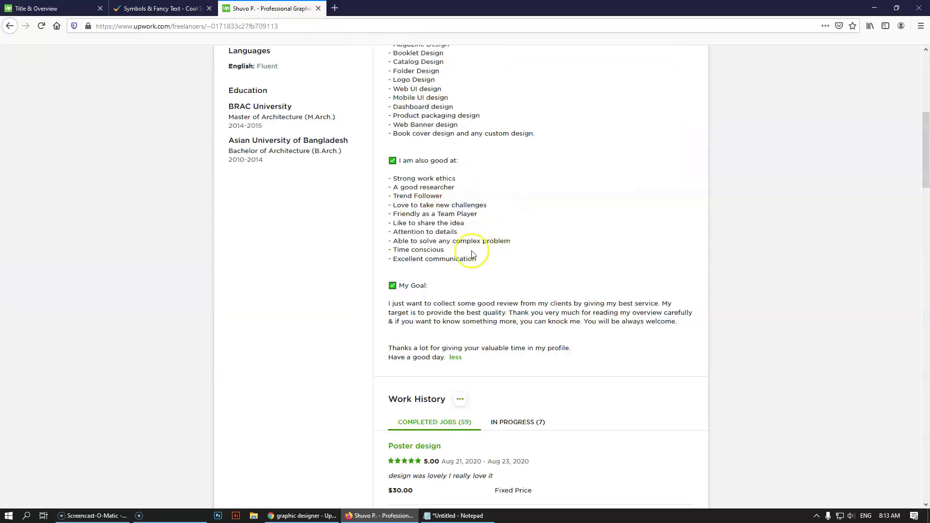
left_click(78, 9)
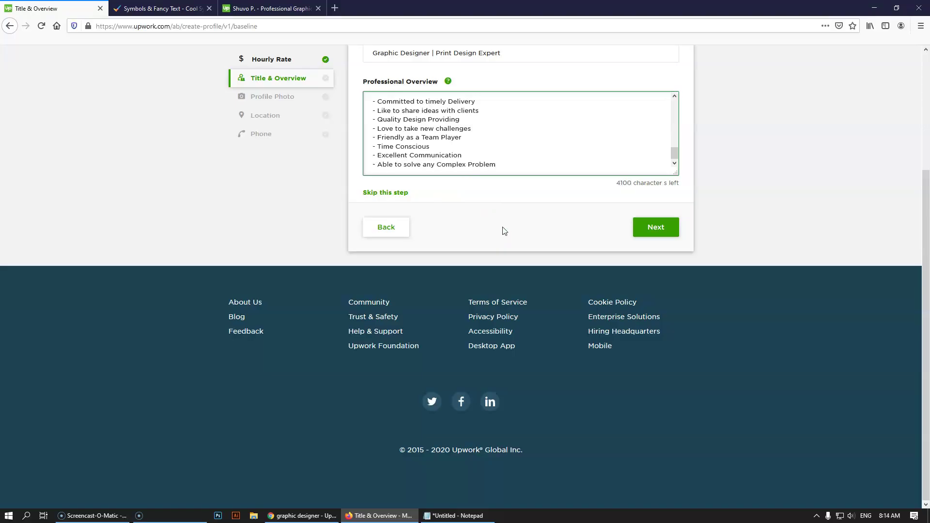
left_click(290, 8)
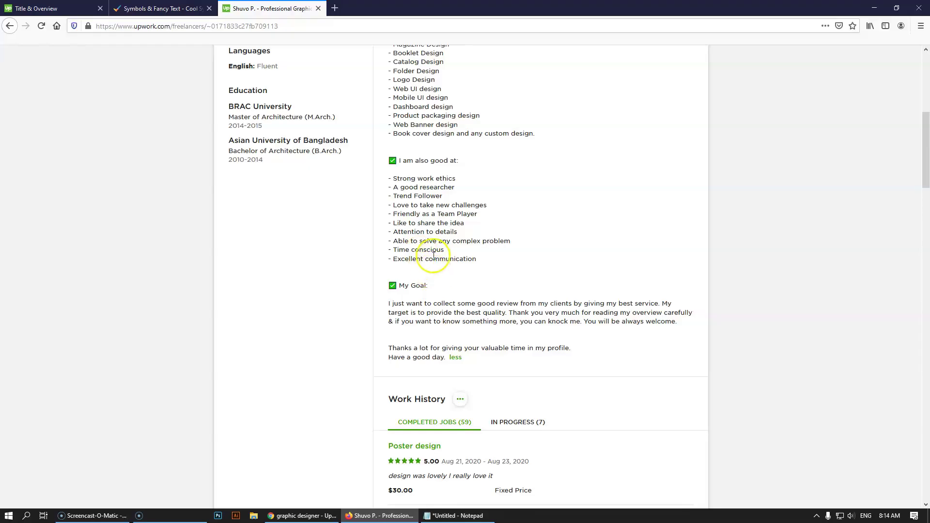
key("ctrl+Tab")
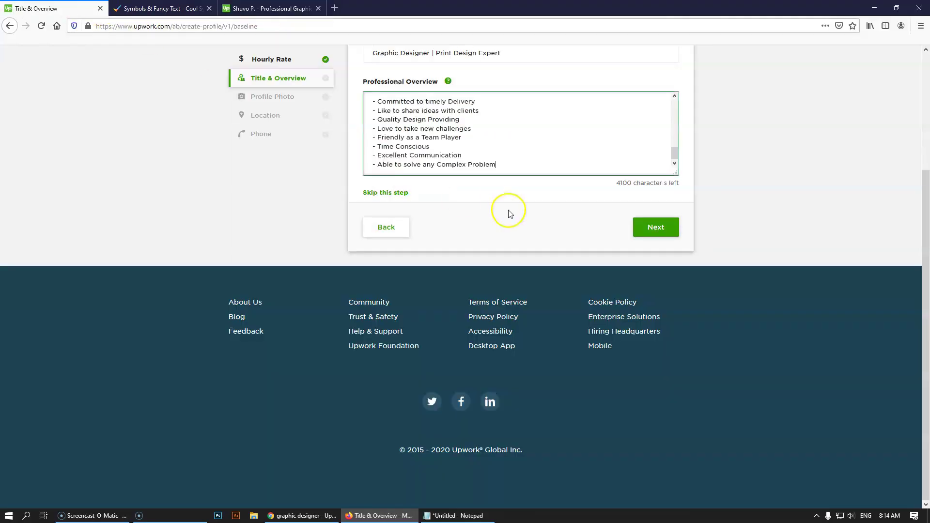
- Compare the specialities lines against the reference profile's overview, leaving them unchanged, then open a blank tab
scroll(484, 142, "up", 3)
key("ctrl+Tab")
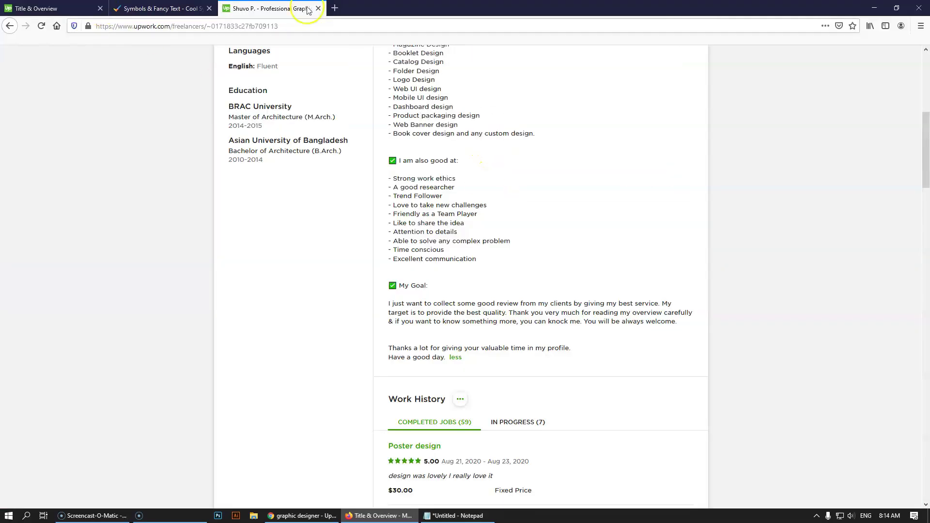
scroll(456, 204, "up", 3)
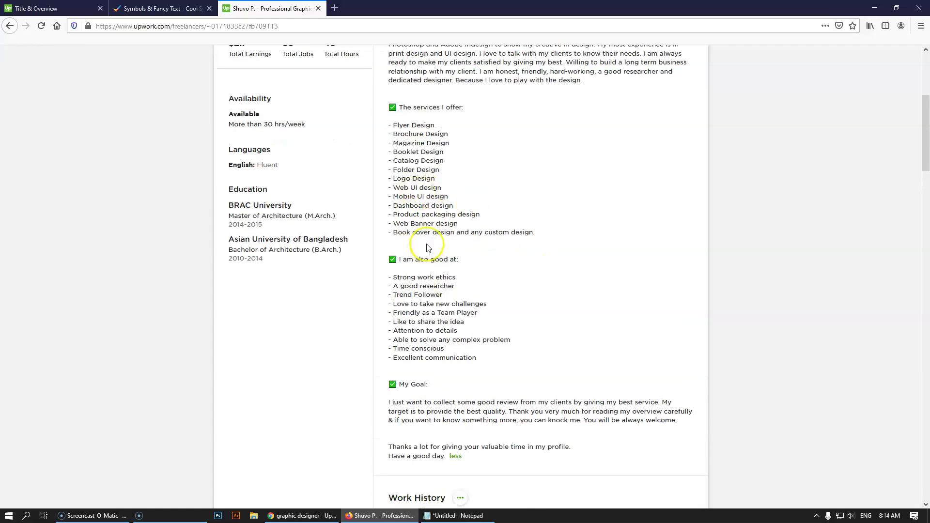
key("ctrl+Tab")
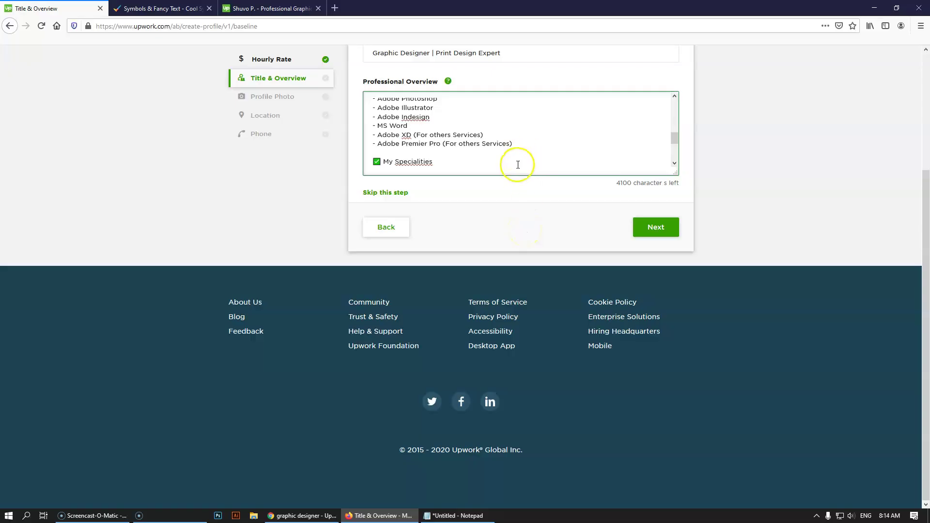
type("- Trending Follower in Design - Committed to timely Delivery - Like to share ideas with clients - Quality Design Providing")
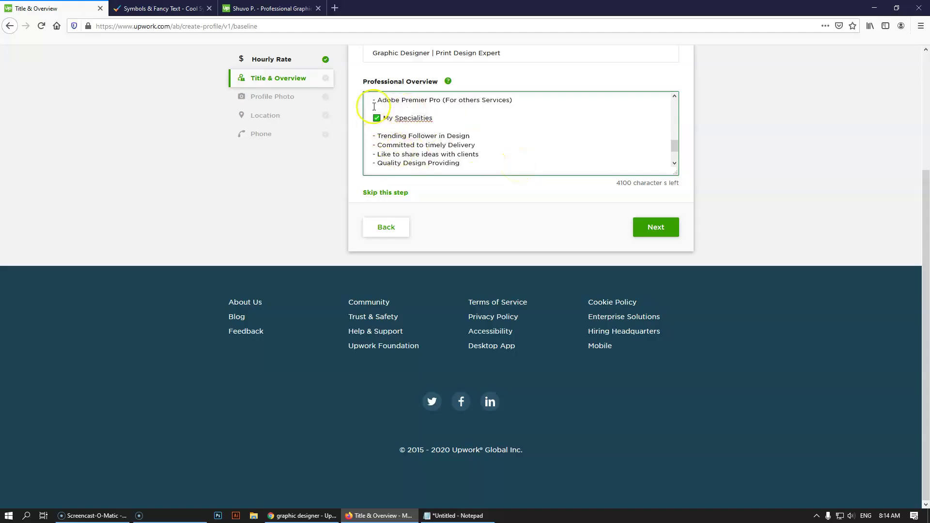
left_click(271, 8)
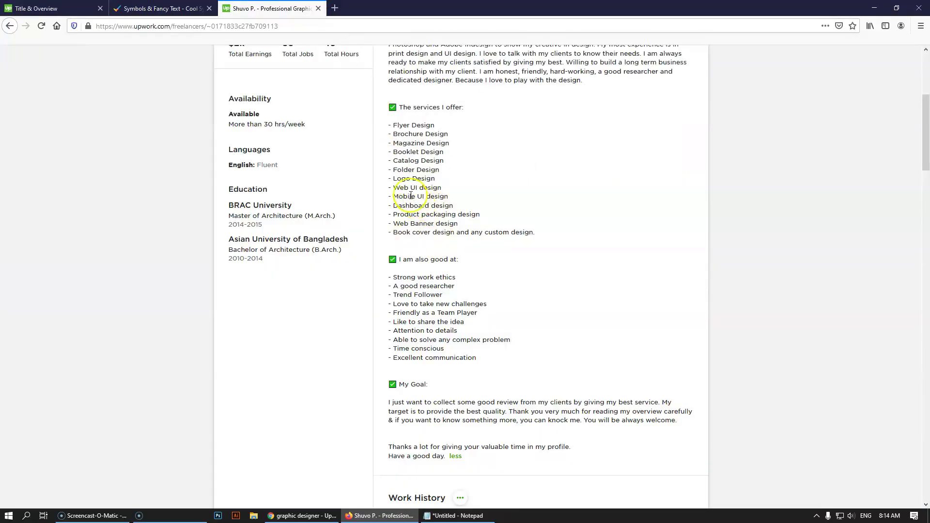
left_click(399, 313)
left_click(413, 350)
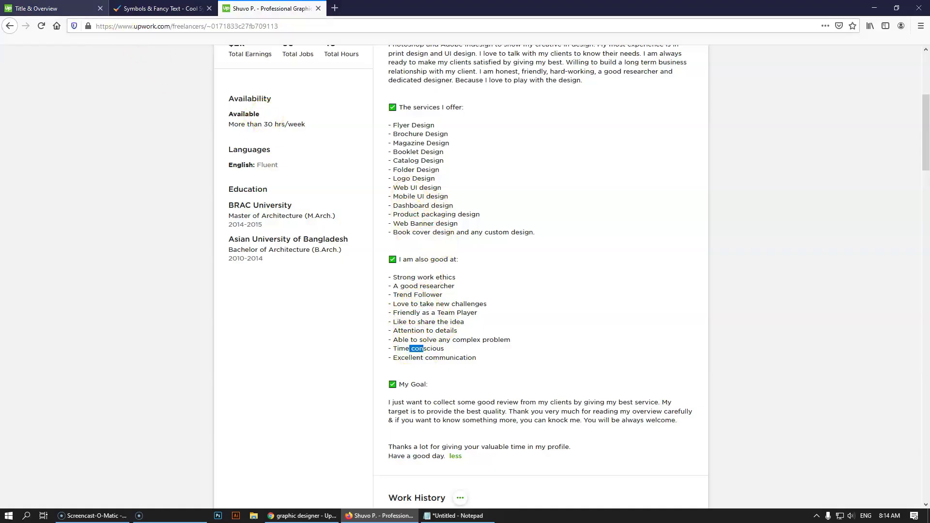
left_click(44, 8)
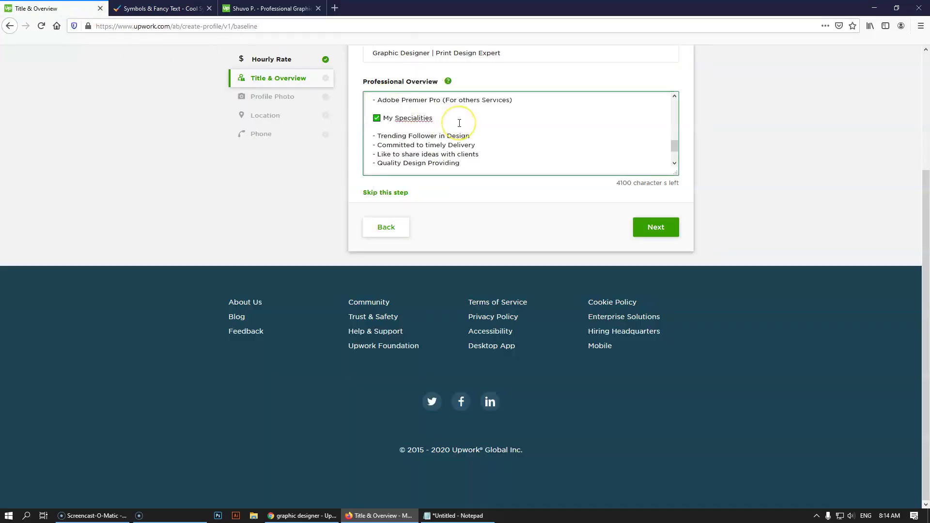
left_click(334, 8)
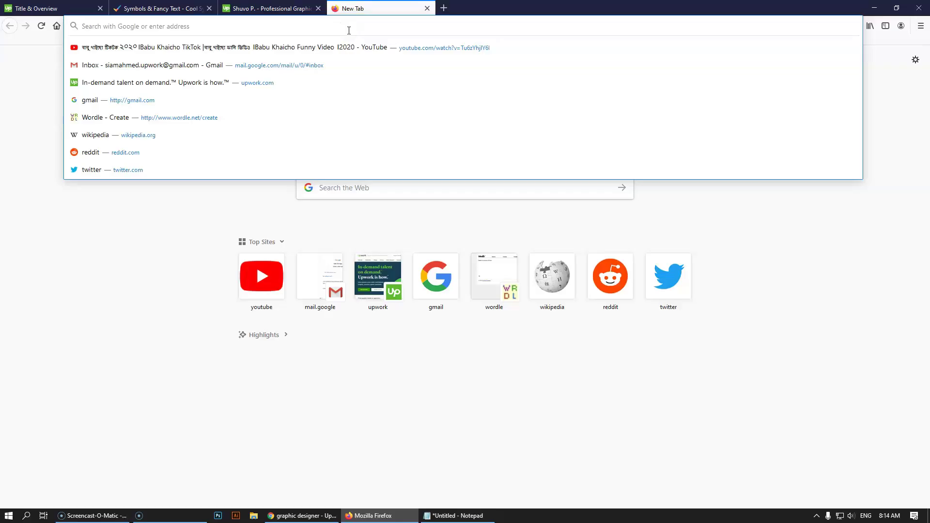
- Search Google for 'spin text' and open the Spinbot.com result
type("spinner test")
key("Return")
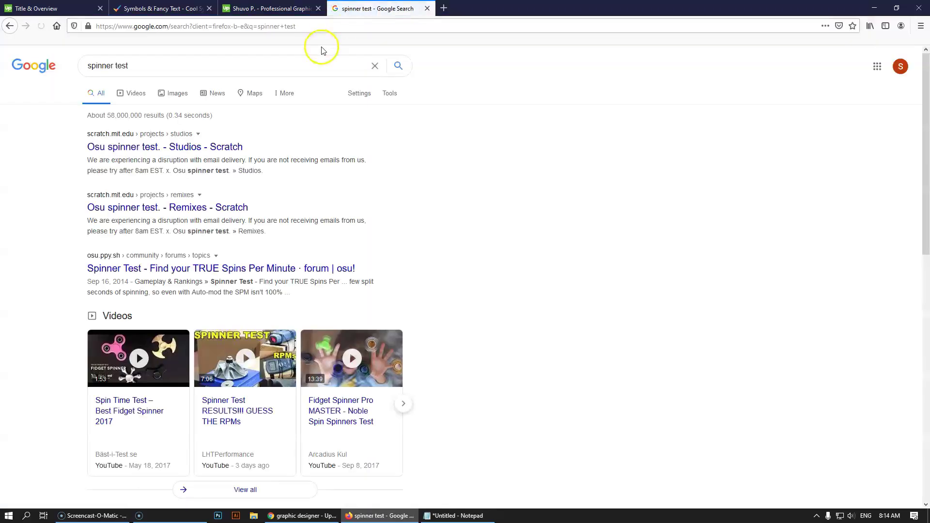
left_click(204, 68)
key("BackSpace")
key("Return")
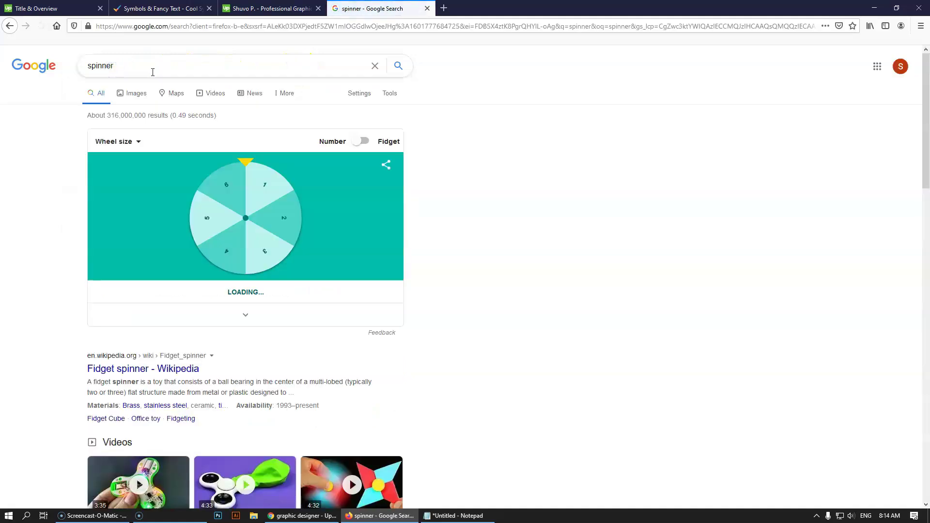
double_click(153, 67)
key("BackSpace")
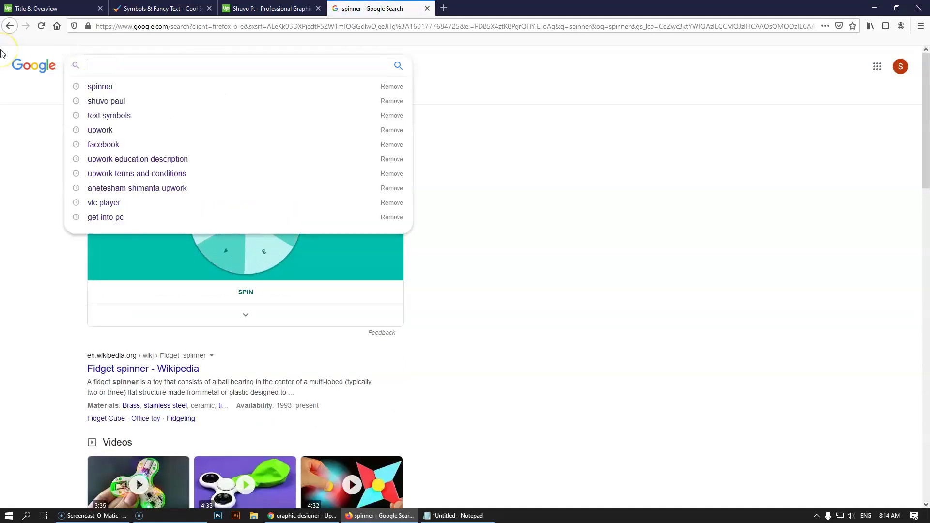
type("spin te")
type("xt")
key("Return")
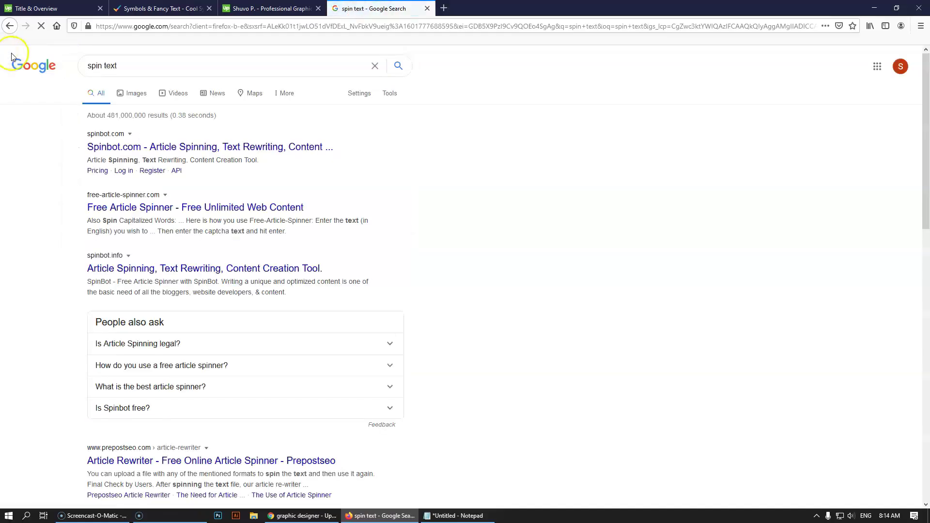
left_click(136, 149)
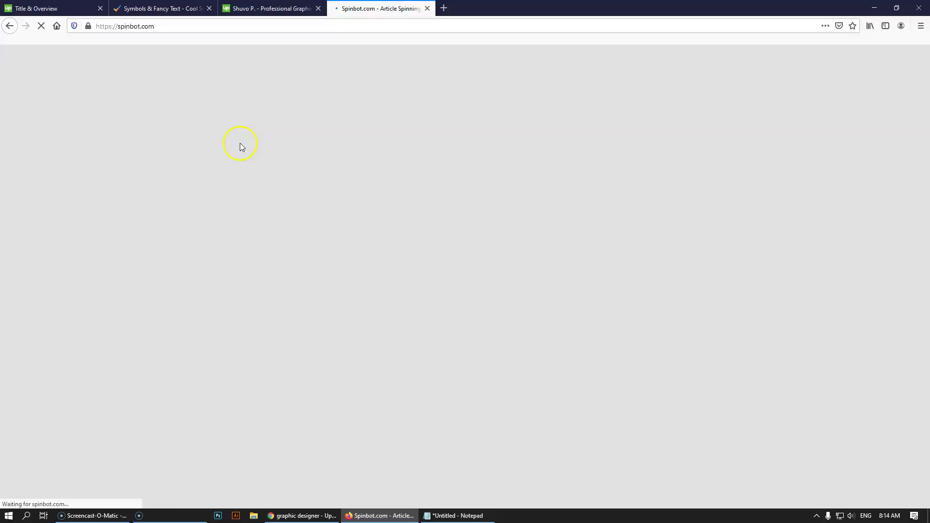
- Back on the Title & Overview form, select the specialities lines
left_click(48, 9)
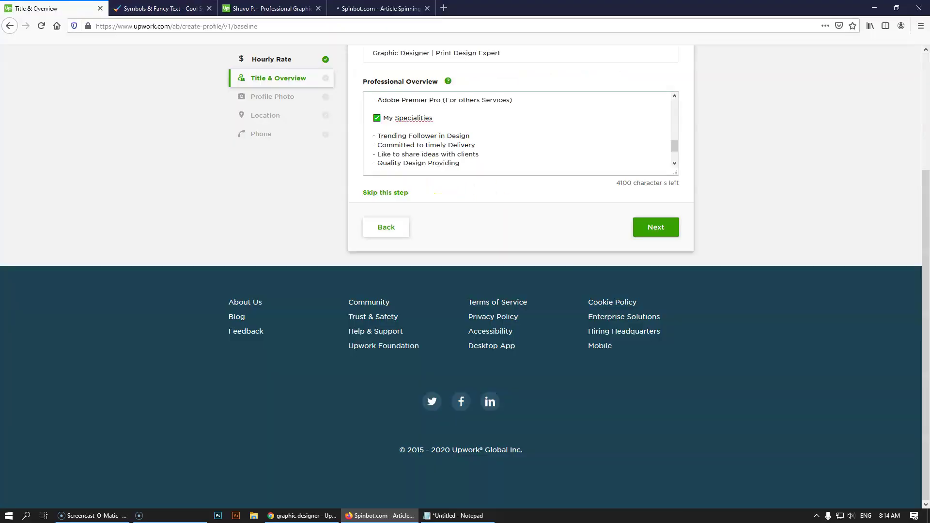
scroll(449, 145, "down", 2)
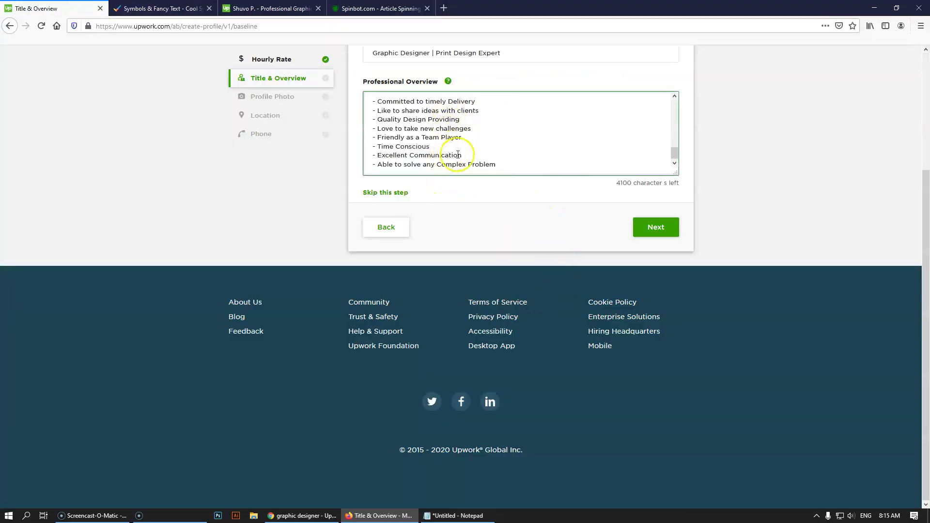
left_click_drag(495, 165, 383, 84)
- Paste the copied specialities lines into Spinbot's Enter Text To Rewrite box
key("ctrl+c")
left_click(380, 8)
left_click(451, 227)
key("ctrl+v")
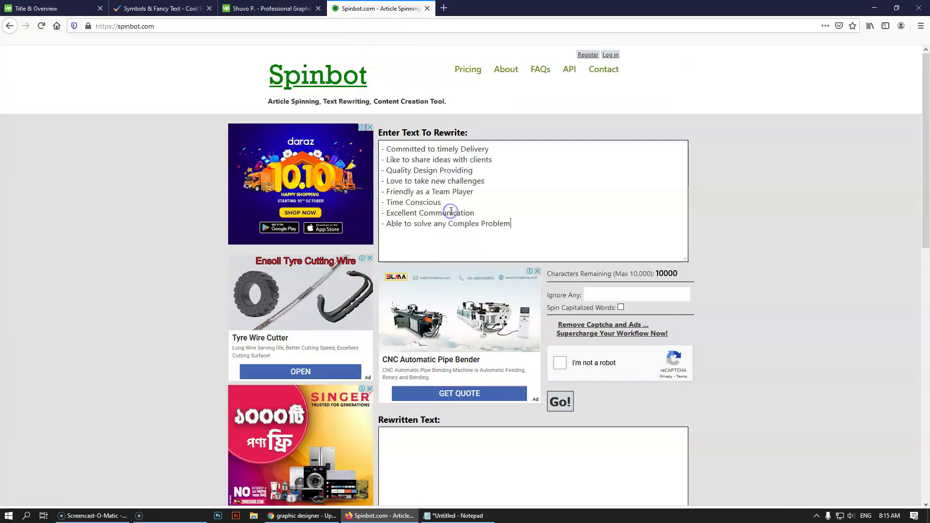
- Pass the traffic-light image check and review Spinbot's rewritten specialities text
left_click(559, 364)
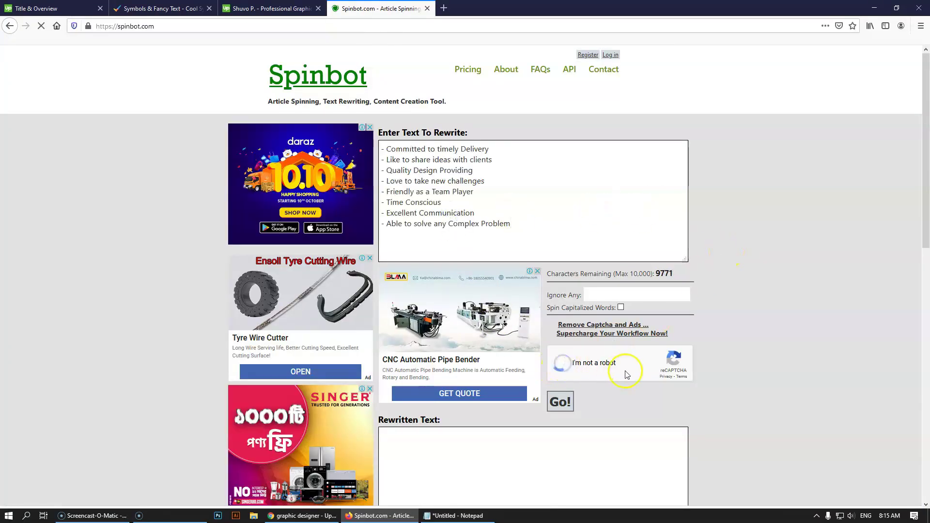
left_click(428, 354)
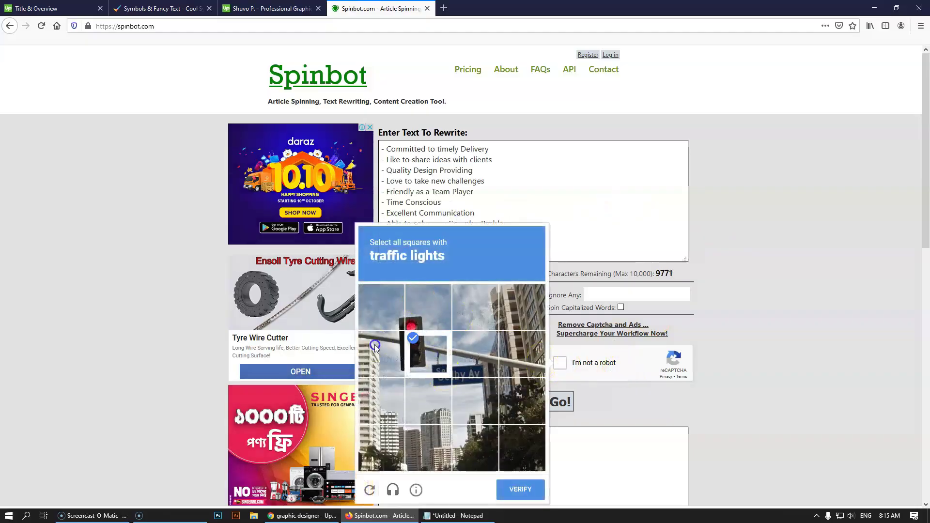
left_click(382, 354)
left_click(382, 307)
left_click(429, 307)
left_click(529, 496)
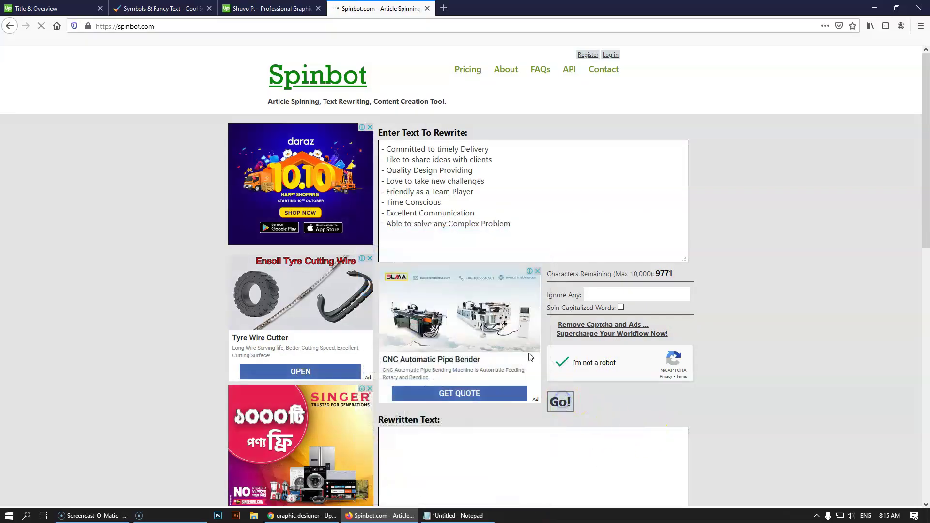
scroll(507, 383, "down", 2)
scroll(438, 358, "up", 3)
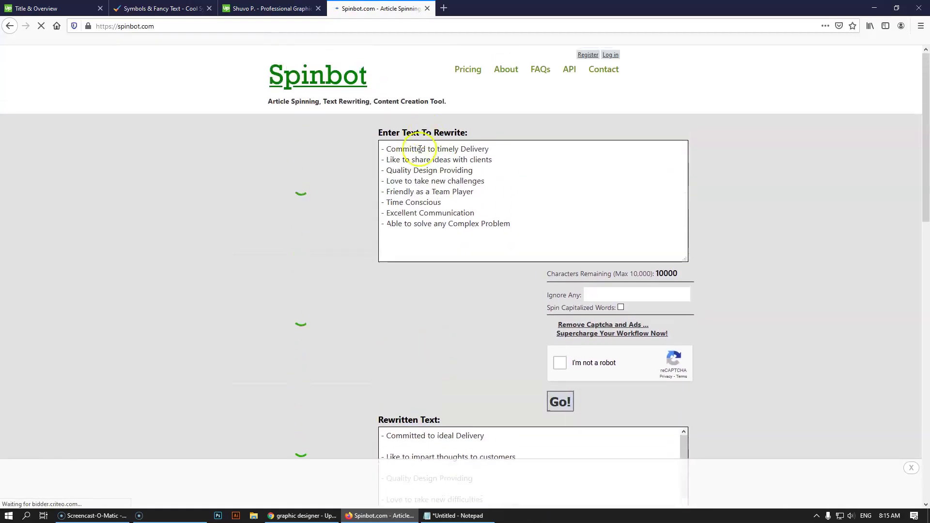
scroll(487, 243, "down", 2)
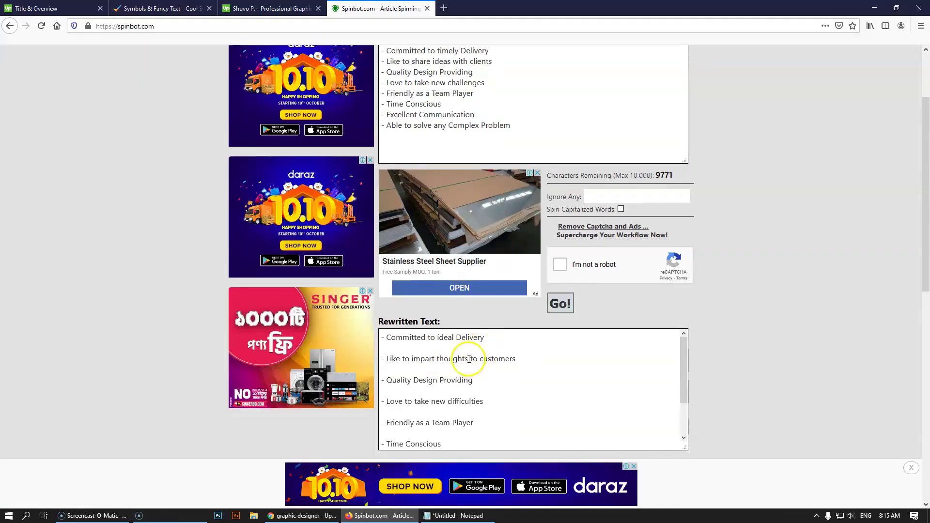
scroll(468, 359, "up", 2)
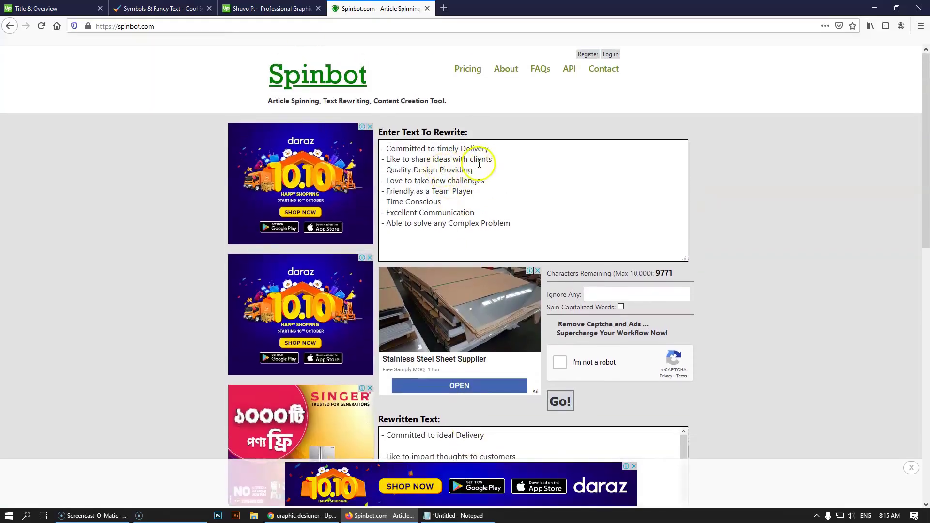
scroll(479, 164, "down", 2)
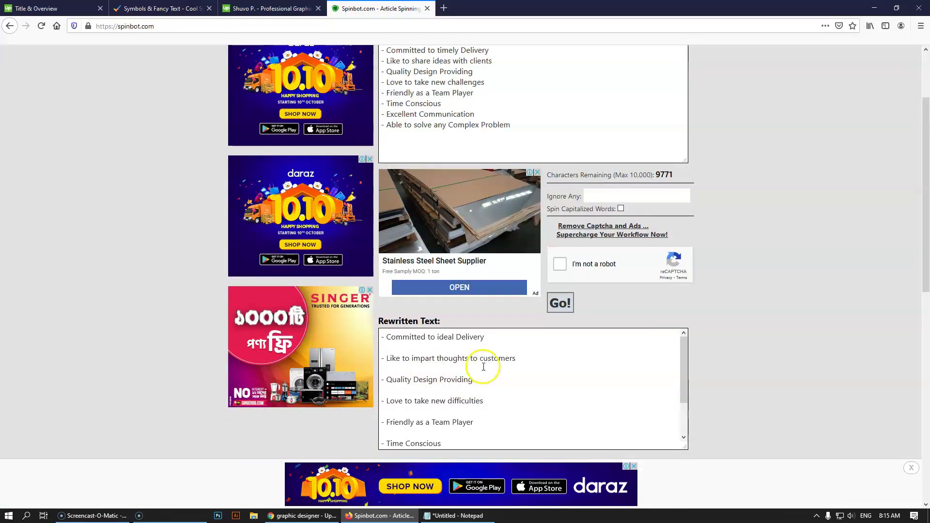
scroll(454, 402, "up", 1)
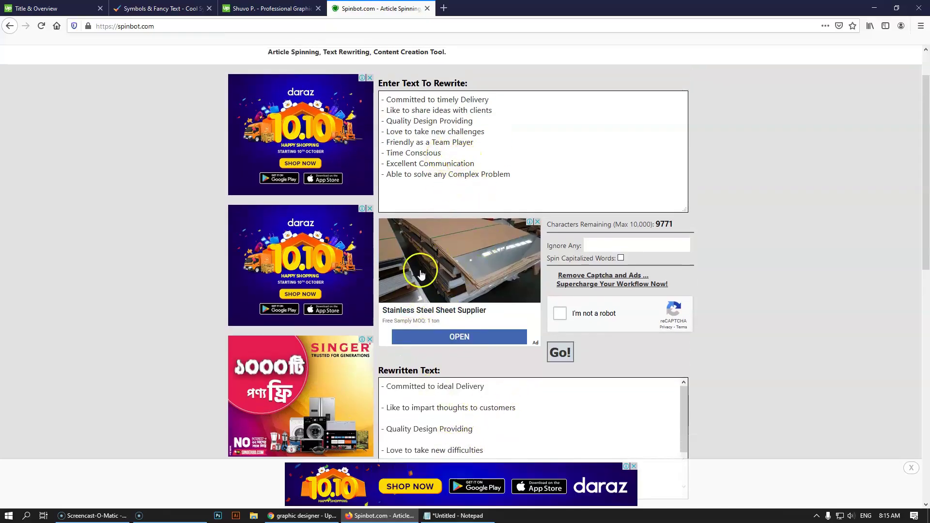
scroll(422, 271, "down", 1)
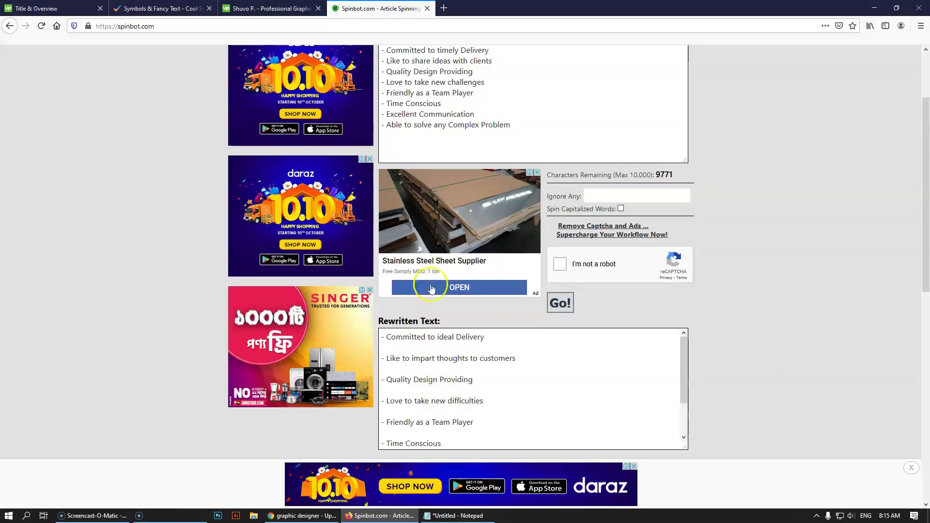
- Add a new empty line after 'Able to solve any Complex Problem' in the overview
left_click(56, 9)
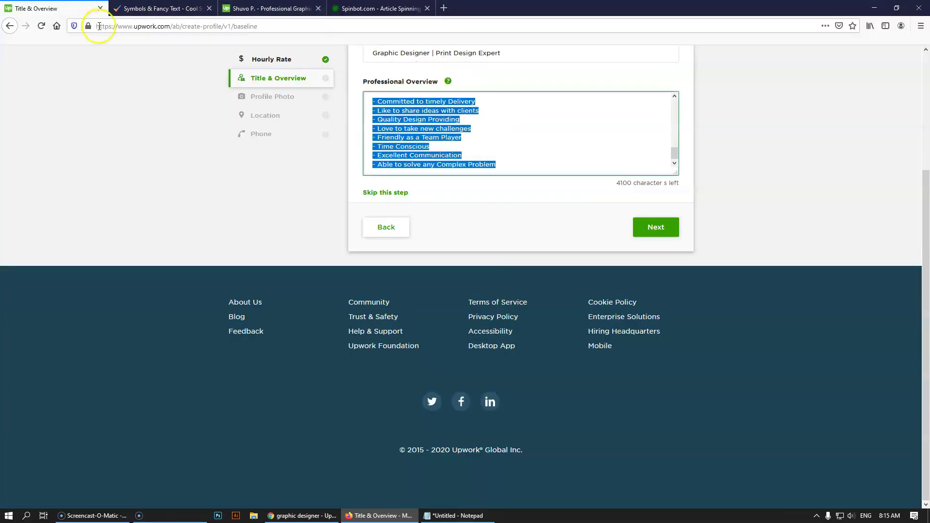
left_click(528, 165)
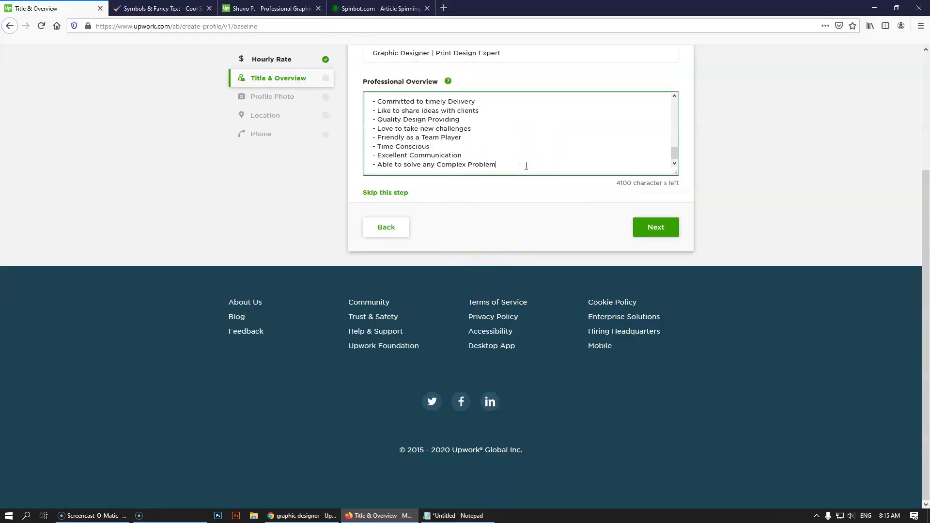
key("Return")
key("Return")
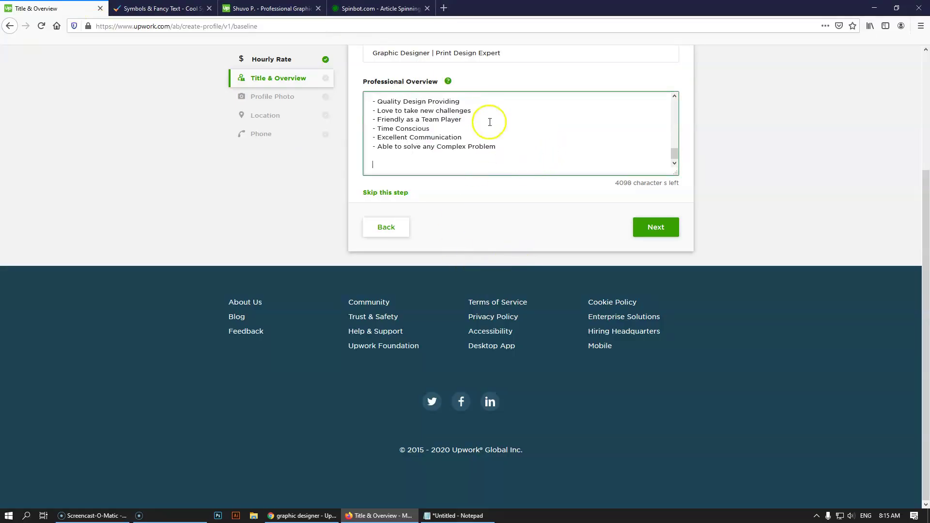
left_click(271, 9)
scroll(557, 286, "down", 2)
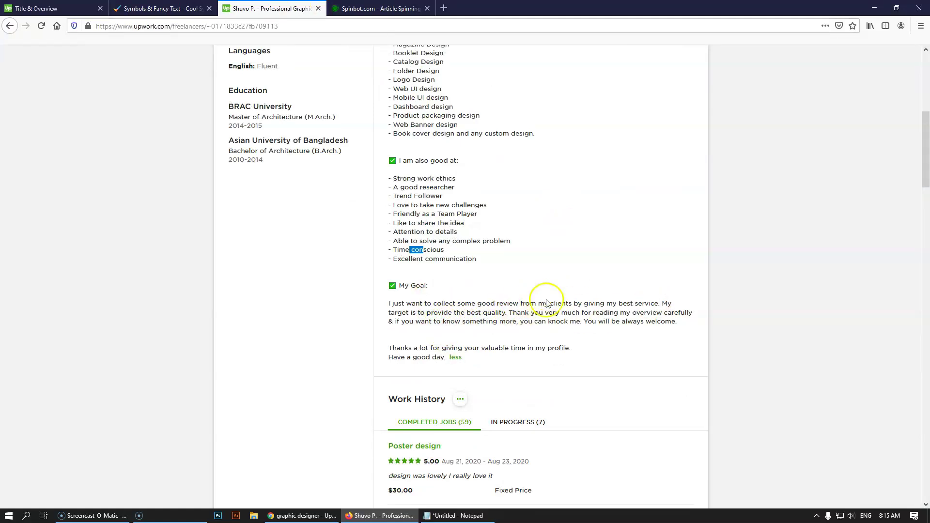
left_click(53, 9)
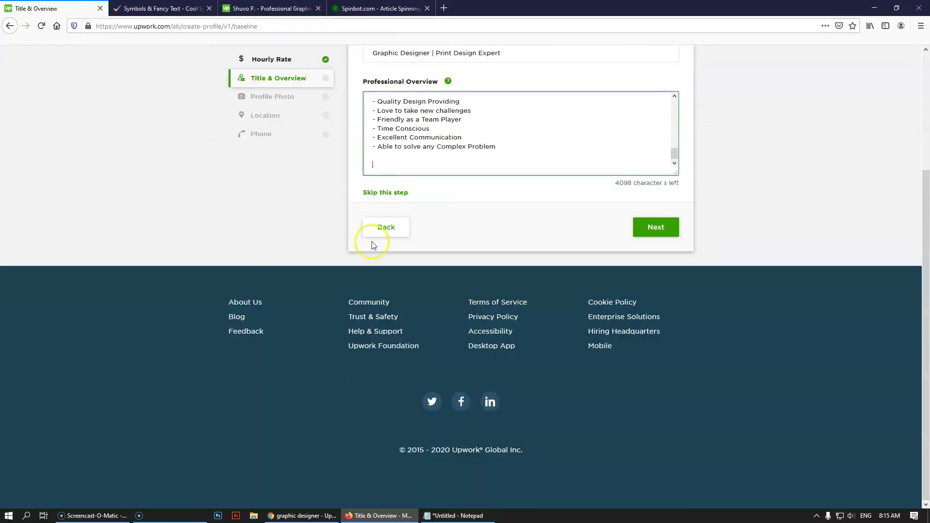
- Write the closing sentence inviting clients to contact anytime, correcting 'qualityful' to 'quality'
left_click(399, 166)
type("Feel fr")
type("ee to")
type(" know")
key("BackSpace")
key("BackSpace")
key("BackSpace")
key("BackSpace")
type("contact me ")
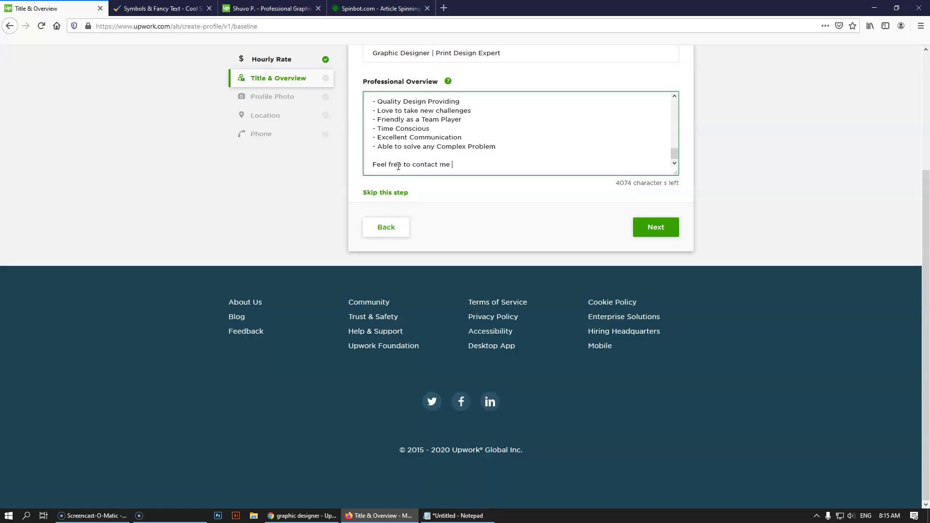
type("anytime ")
type("for you")
key("BackSpace")
key("BackSpace")
key("BackSpace")
type("qua")
key("BackSpace")
key("BackSpace")
type("service")
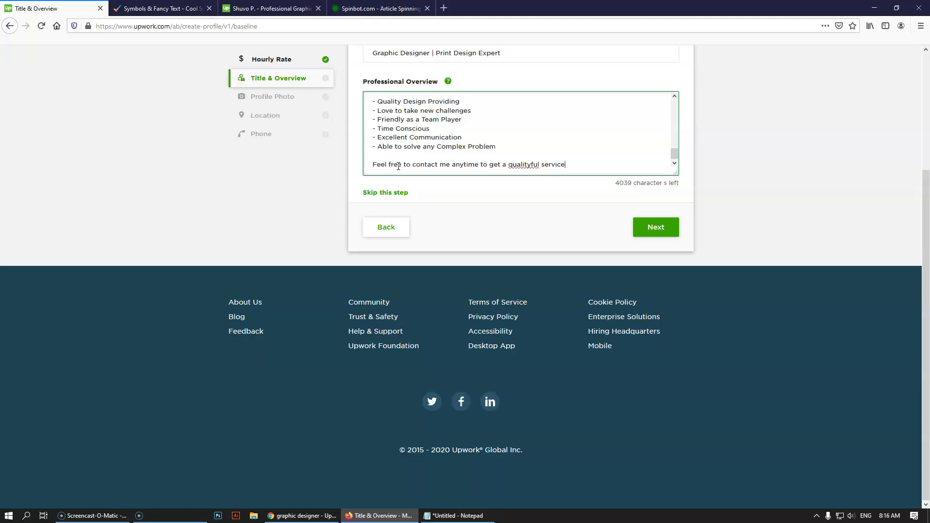
right_click(529, 165)
left_click(555, 172)
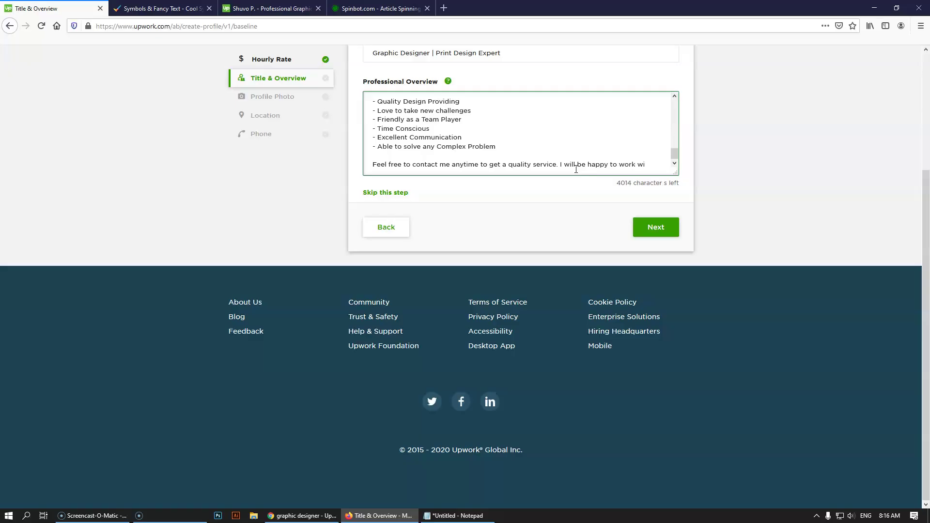
type("you")
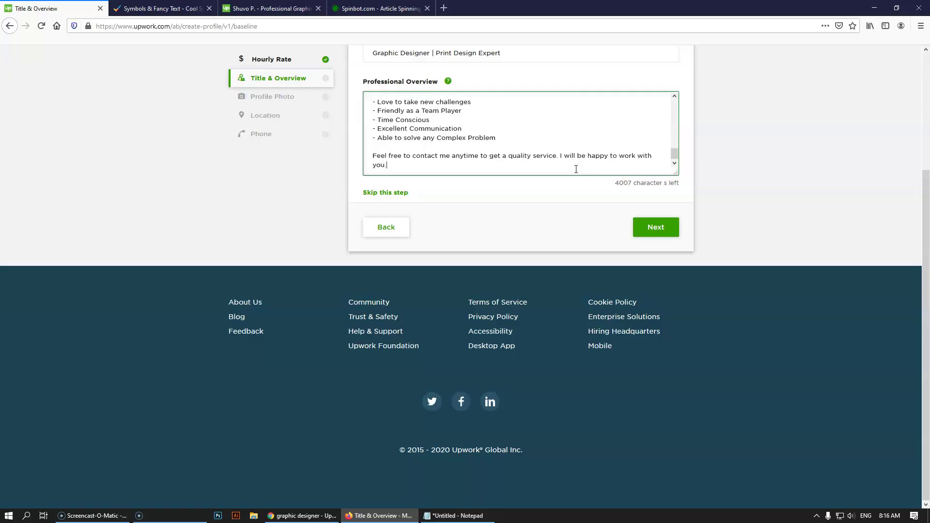
type(".")
- Add the 'Kindness Regards,' sign-off with the freelancer's name beneath the closing sentence
key("Return")
key("Return")
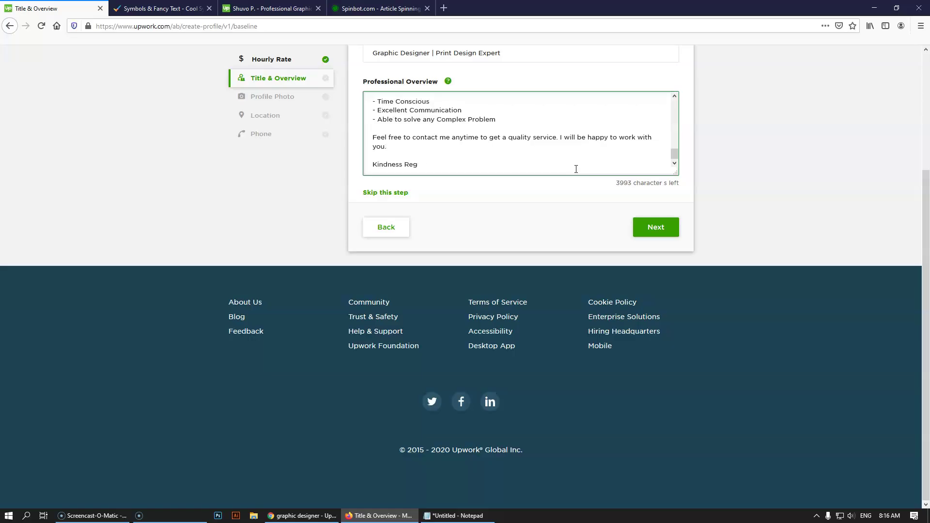
key("Return")
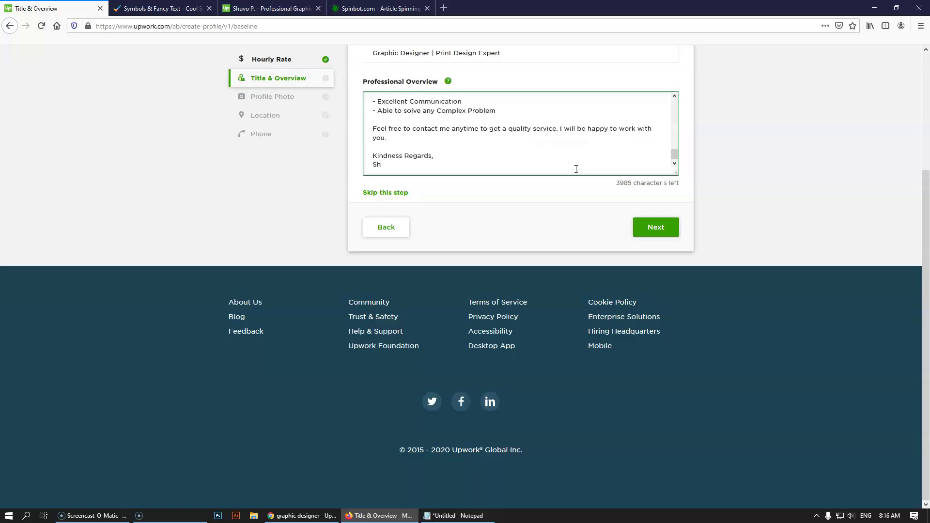
key("BackSpace")
key("BackSpace")
key("BackSpace")
scroll(606, 158, "up", 10)
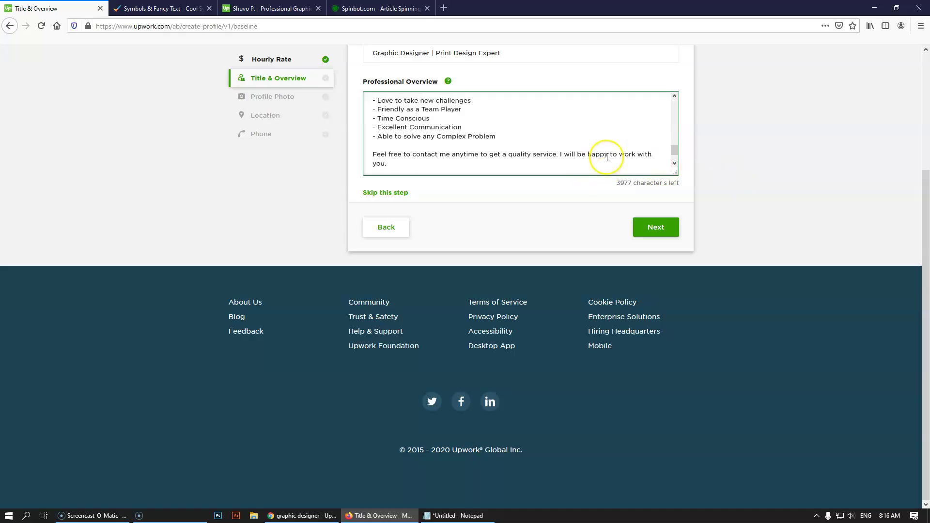
scroll(606, 158, "up", 3)
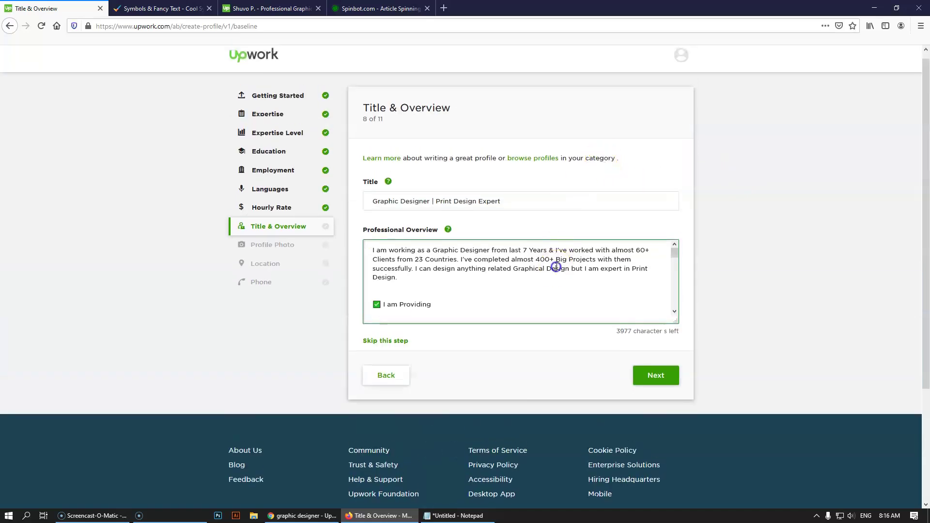
- Copy the entire overview and paste it into the Notepad notes below the checklist
key("ctrl+a")
key("ctrl+c")
left_click(456, 515)
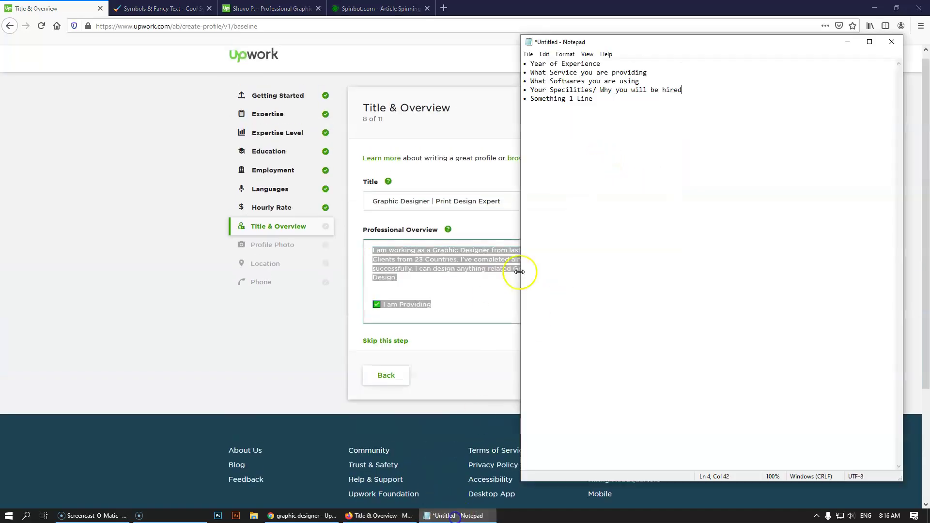
key("Return")
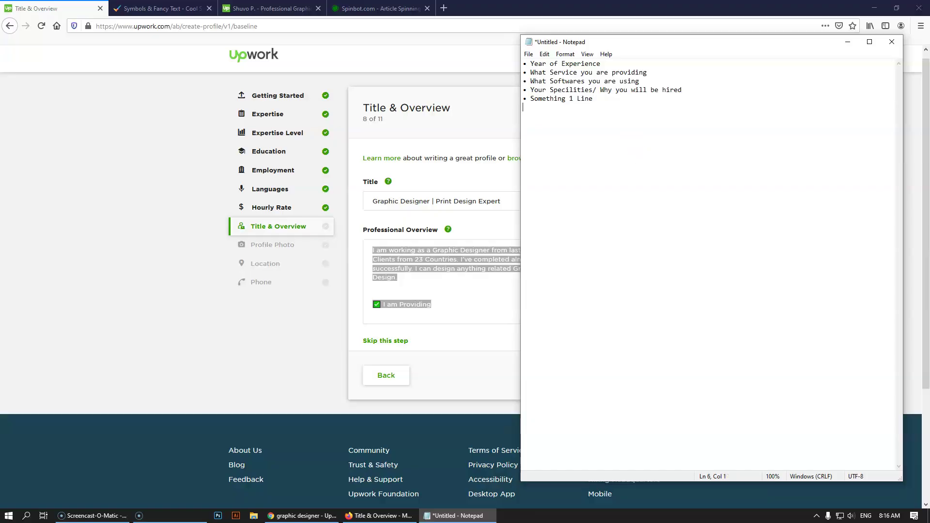
key("ctrl+v")
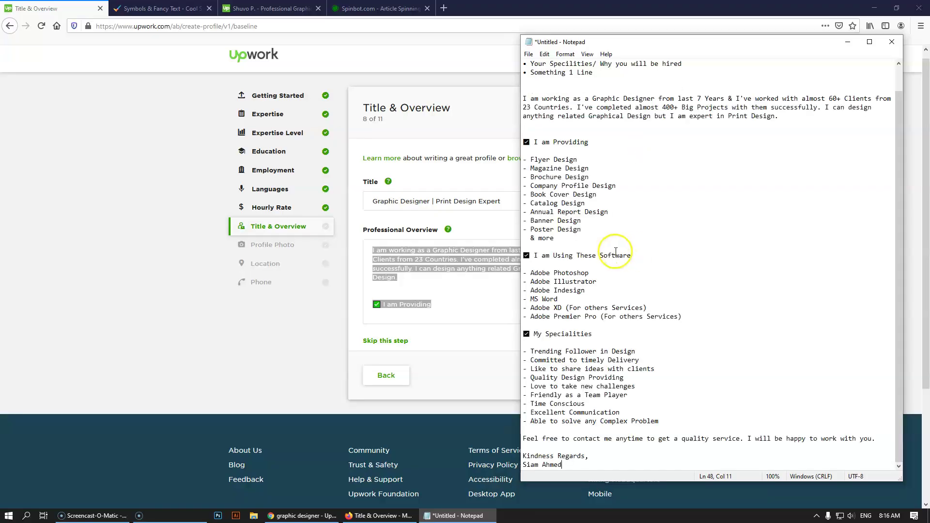
scroll(564, 162, "up", 1)
scroll(589, 310, "down", 1)
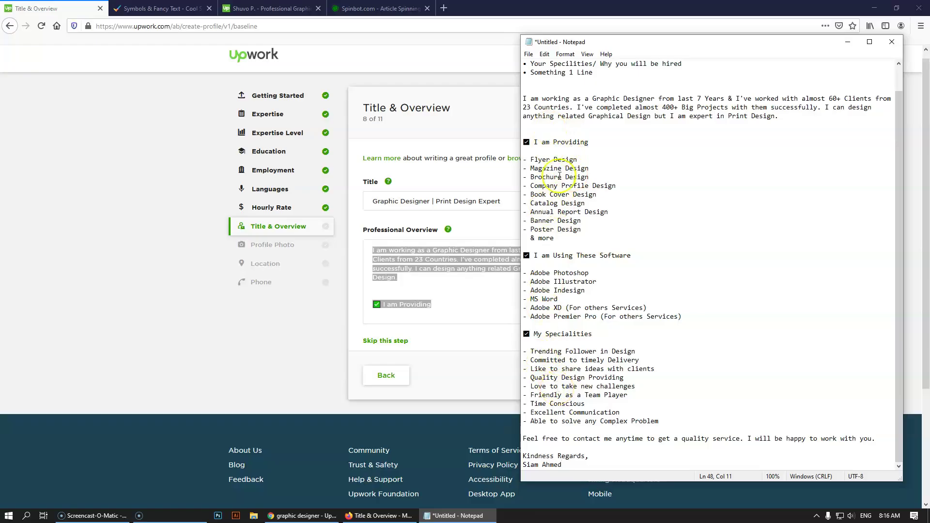
- Add blank lines in Notepad after '& more' and after 'Adobe Premier Pro'
left_click(558, 246)
key("Return")
left_click(578, 334)
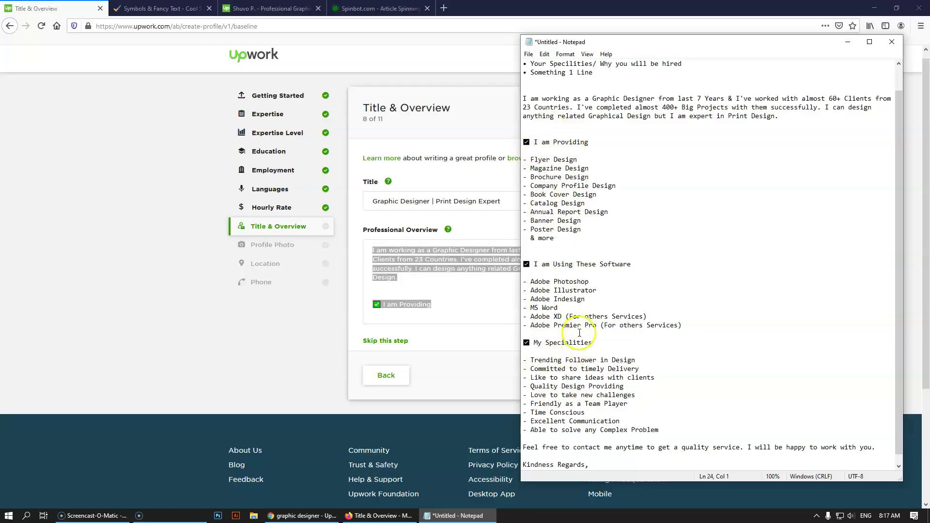
key("Return")
left_click(271, 337)
- Insert blank lines before the software section and before 'My Specialities' in the overview
left_click(420, 291)
scroll(420, 291, "down", 5)
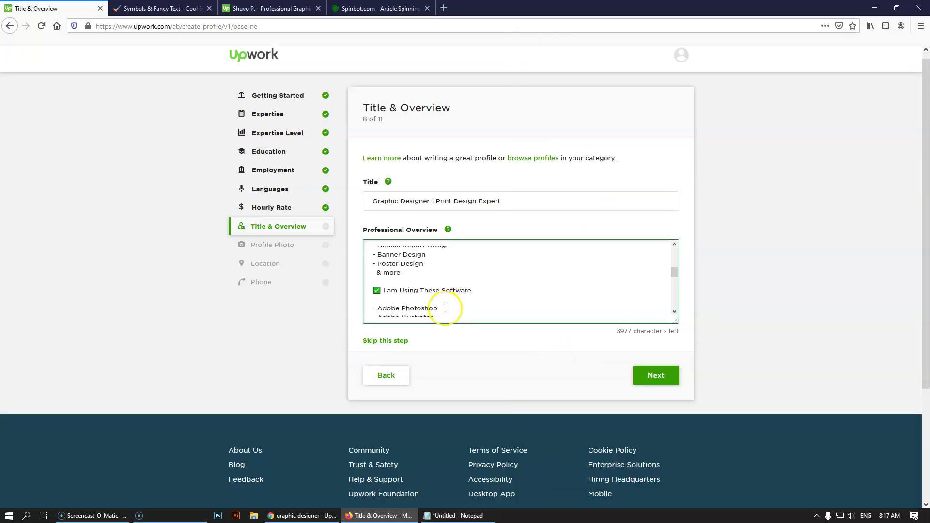
left_click(425, 281)
key("Return")
scroll(425, 282, "down", 5)
scroll(412, 282, "up", 2)
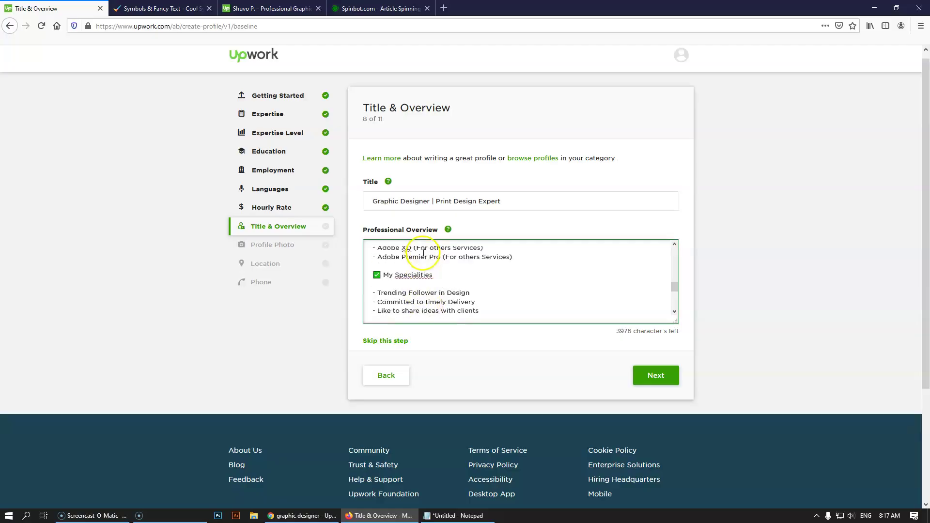
left_click(413, 282)
key("Return")
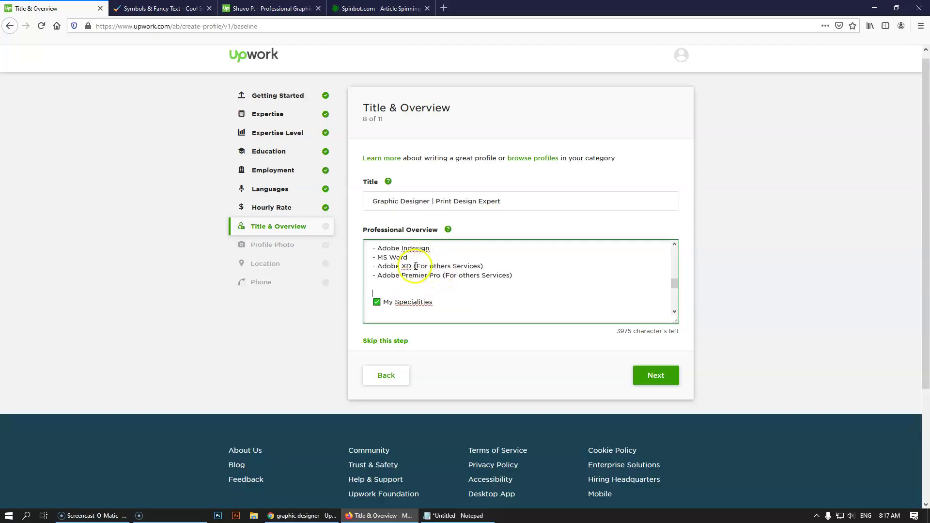
- Replace '(For others Services)' with UI/UX for Adobe XD and Video Editing for Premier Pro
left_click_drag(417, 266, 482, 267)
type("UI/UX")
left_click(488, 277)
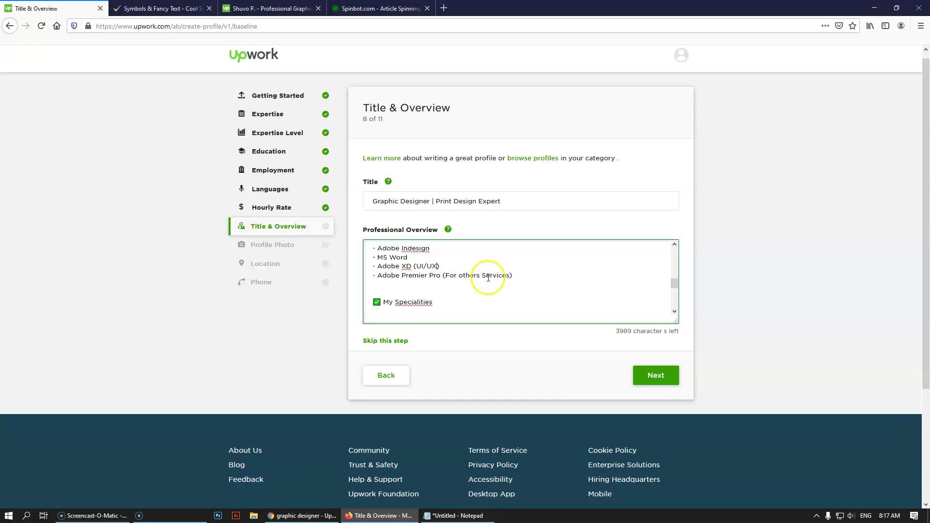
left_click_drag(445, 277, 508, 278)
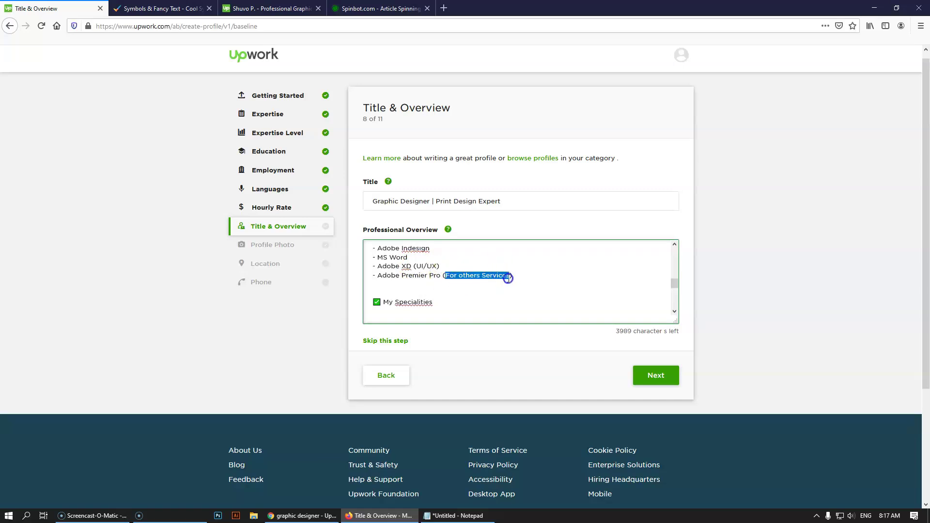
key("BackSpace")
type("Video Editing")
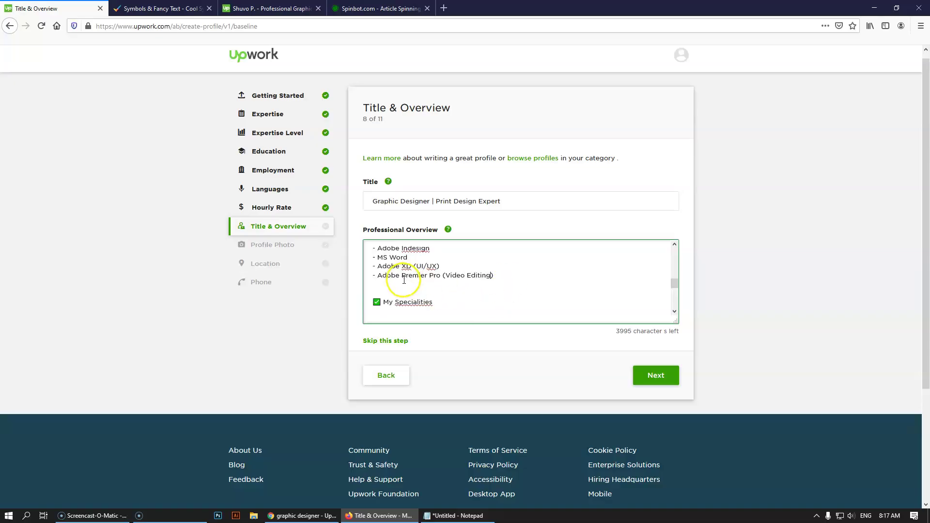
- Correct 'Indesign' to 'InDesign' in the software list
scroll(405, 282, "up", 2)
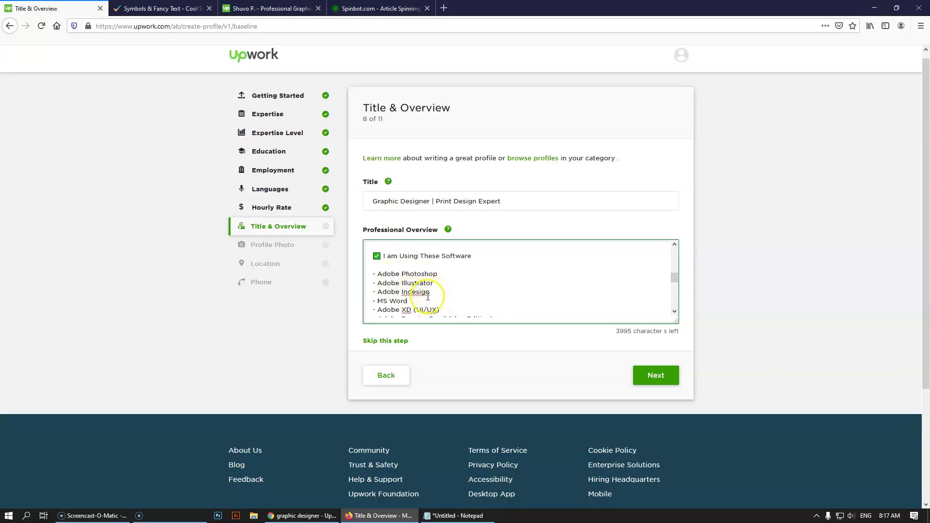
left_click(412, 292)
key("BackSpace")
type("D")
left_click(499, 306)
scroll(499, 295, "down", 5)
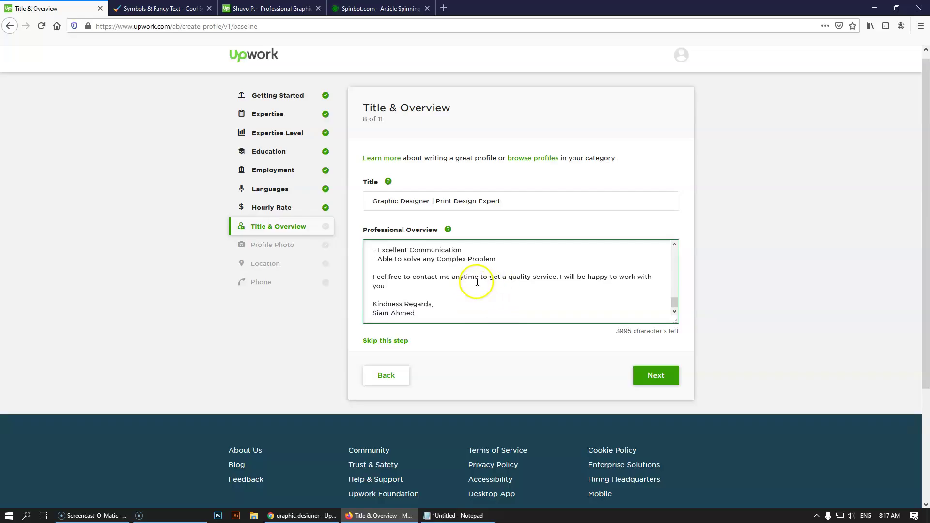
scroll(479, 283, "up", 3)
- Save Title & Overview with Next, reaching Profile Photo, step 9 of 11
left_click(663, 385)
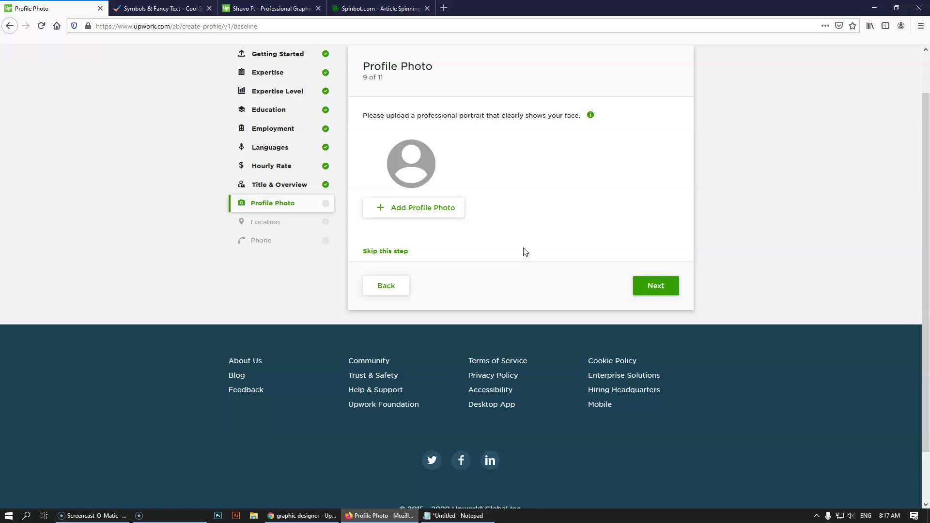
left_click(90, 516)
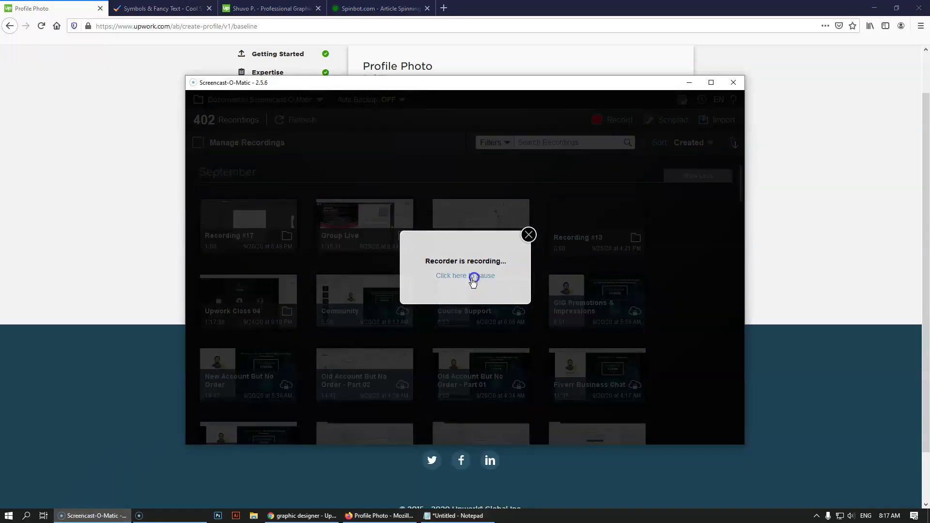